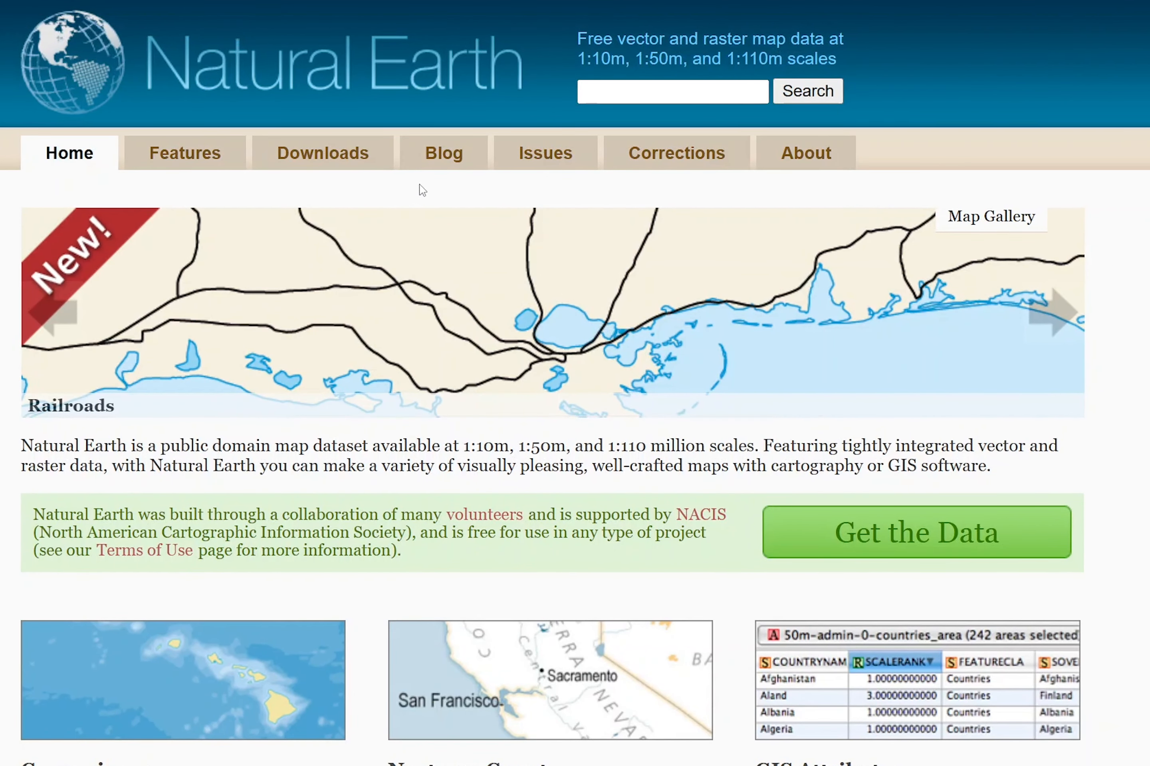
- Download the Admin 0 countries data from Natural Earth's 1:110m cultural vectors, saving ne_110m_admin_0_countries.zip in the original folder
left_click(333, 147)
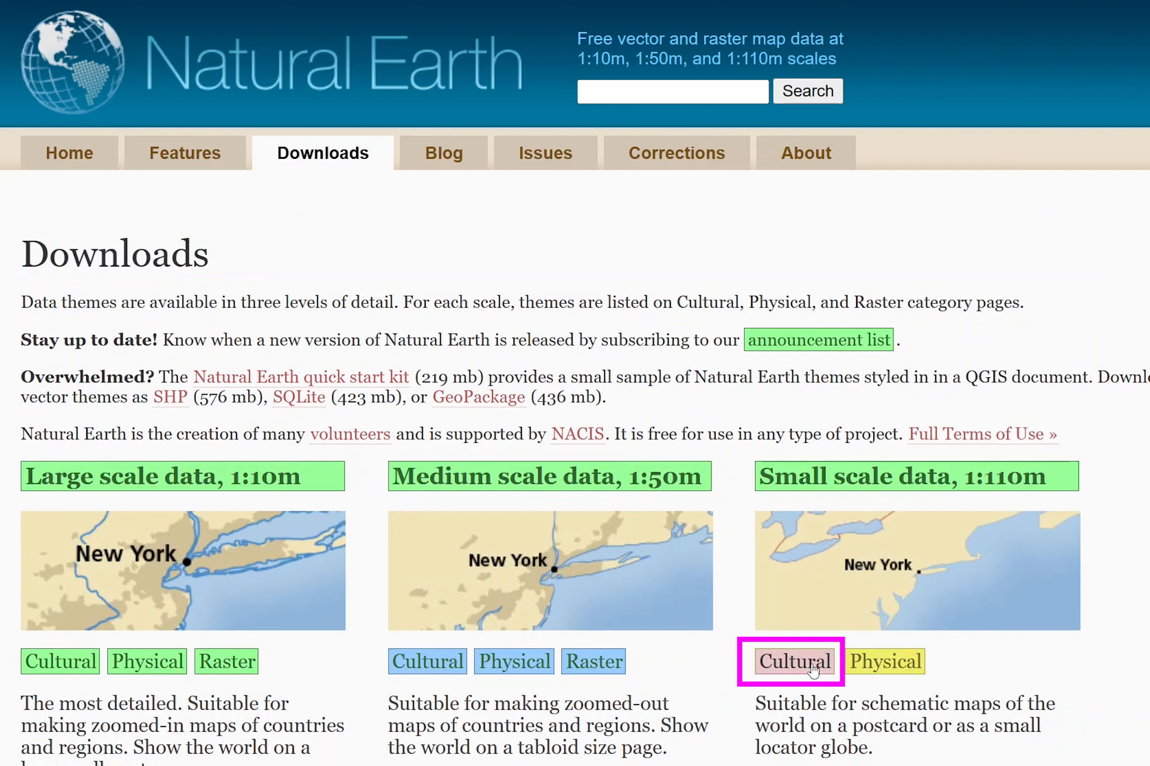
left_click(813, 671)
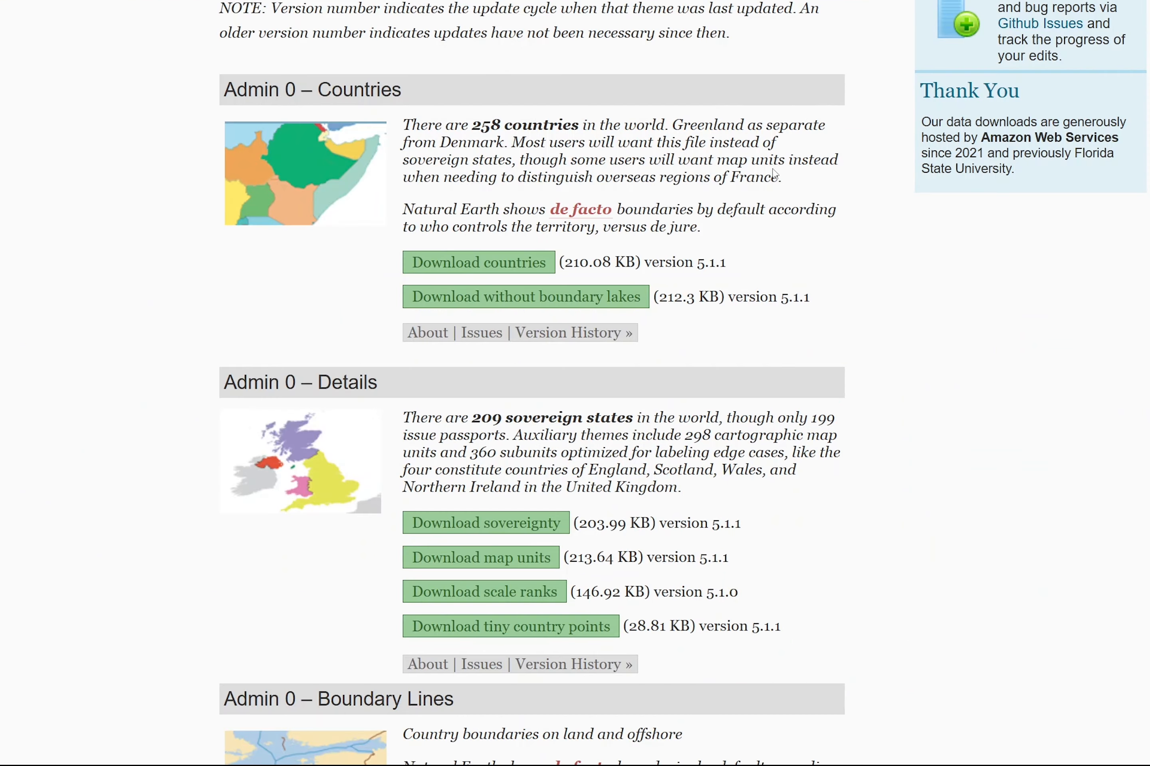
right_click(517, 267)
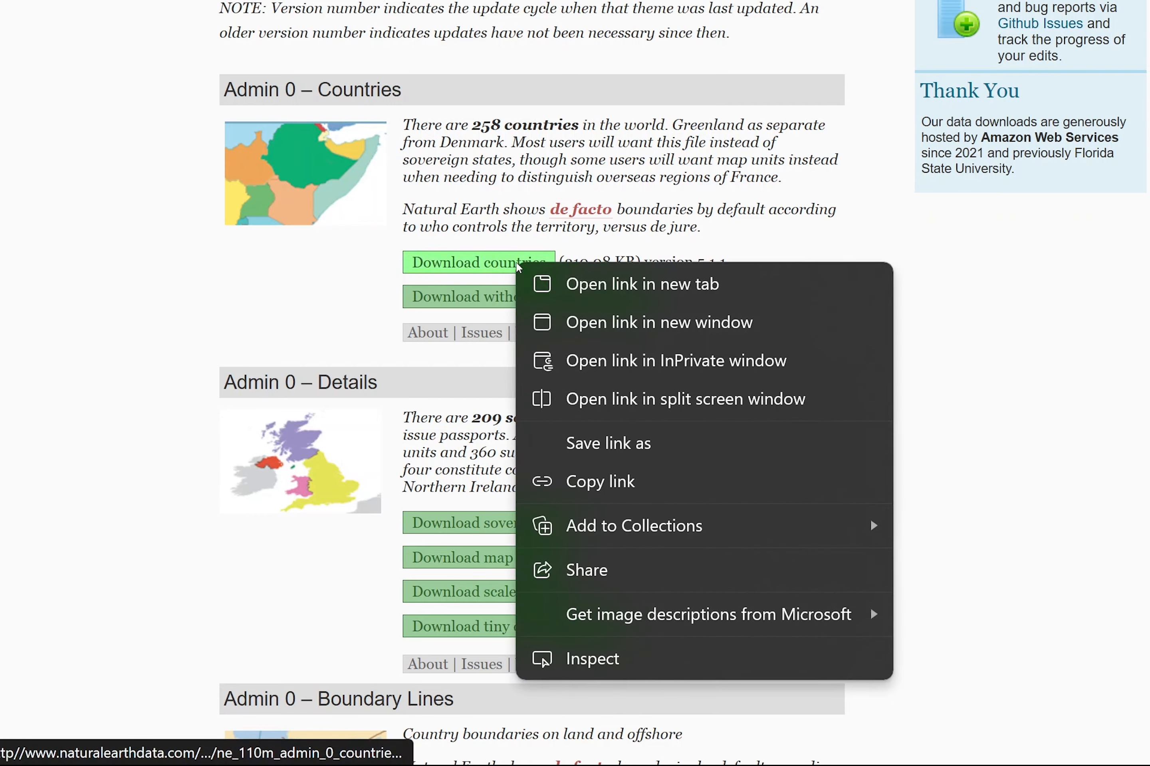
left_click(662, 438)
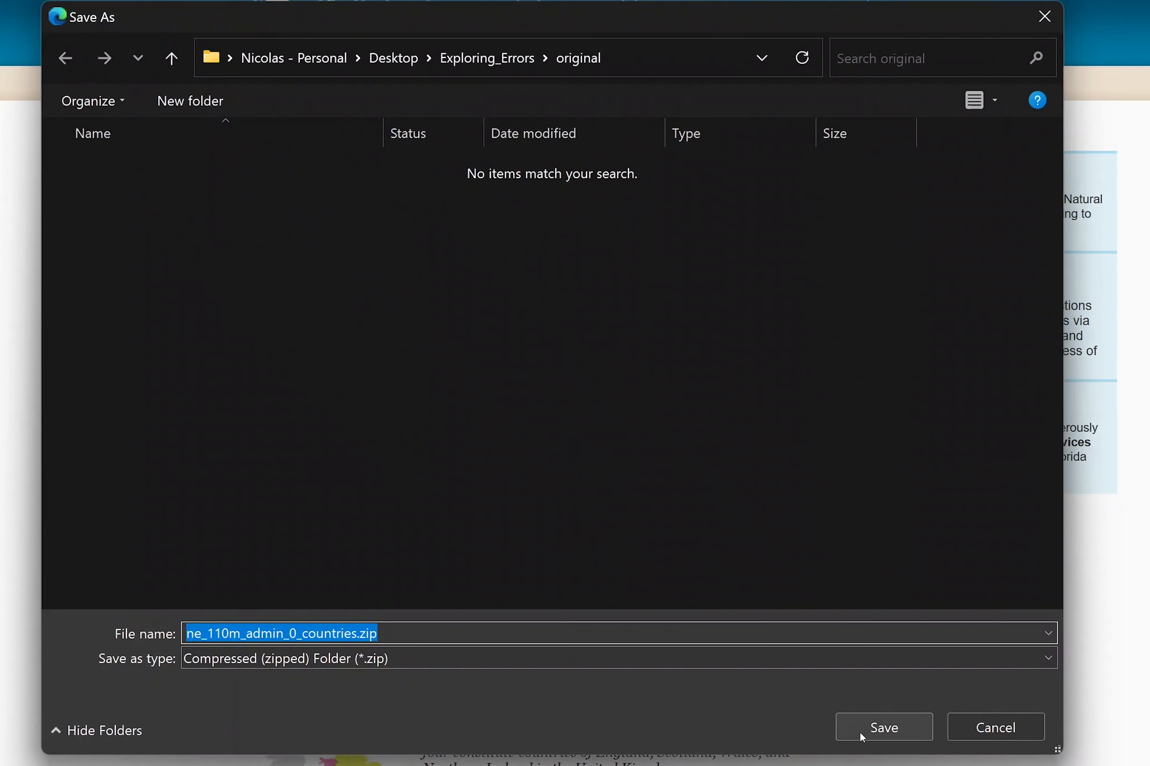
left_click(868, 730)
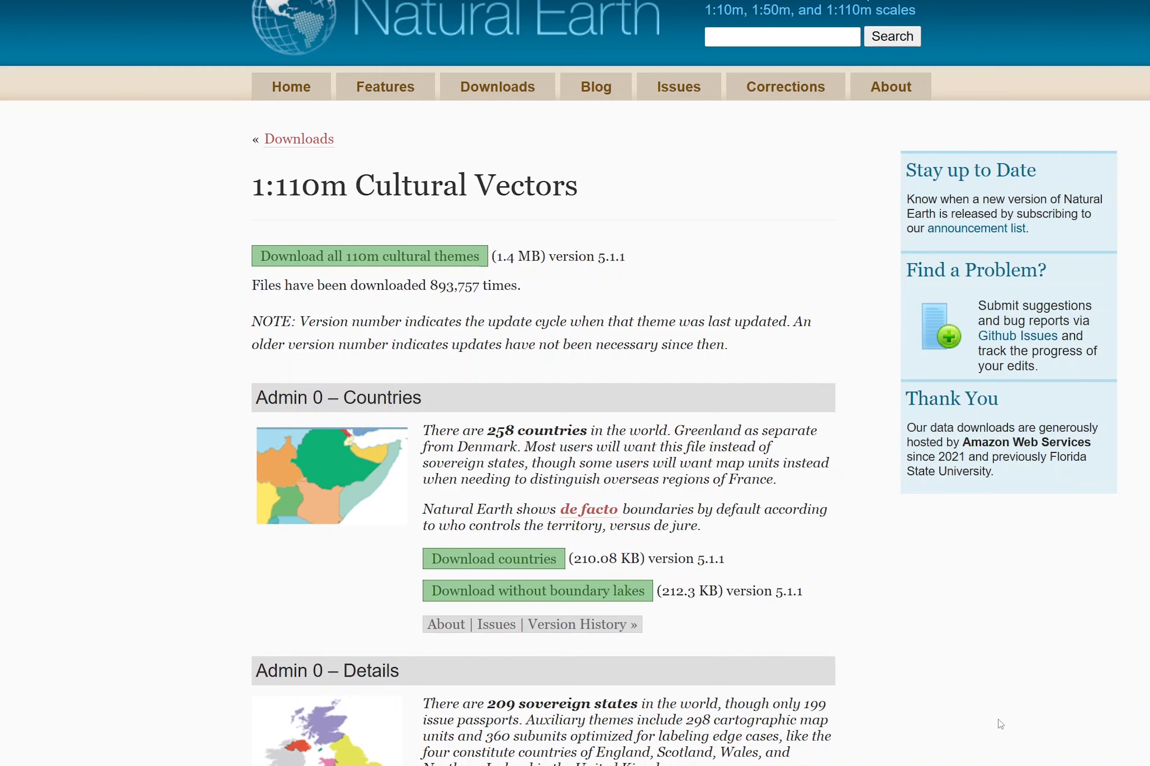
- Download the 1:110m populated places data, saving ne_110m_populated_places.zip in the original folder
scroll(970, 741, "down", 8)
scroll(970, 740, "down", 11)
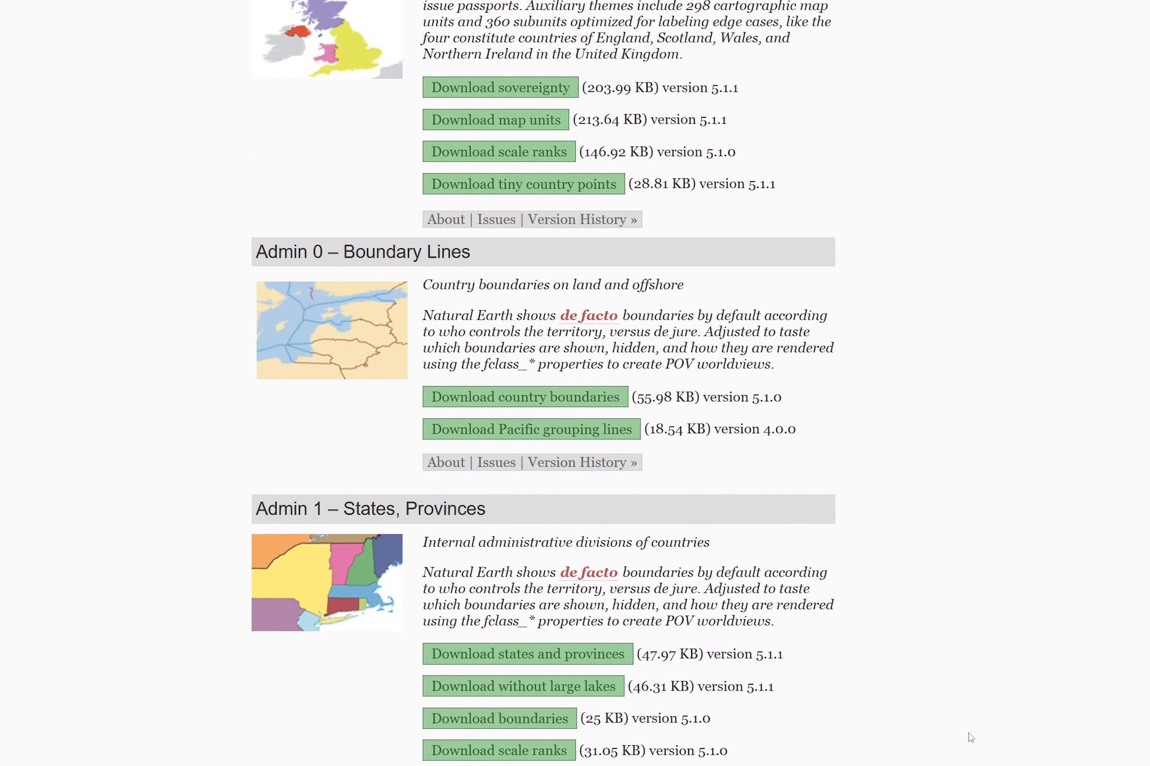
right_click(567, 648)
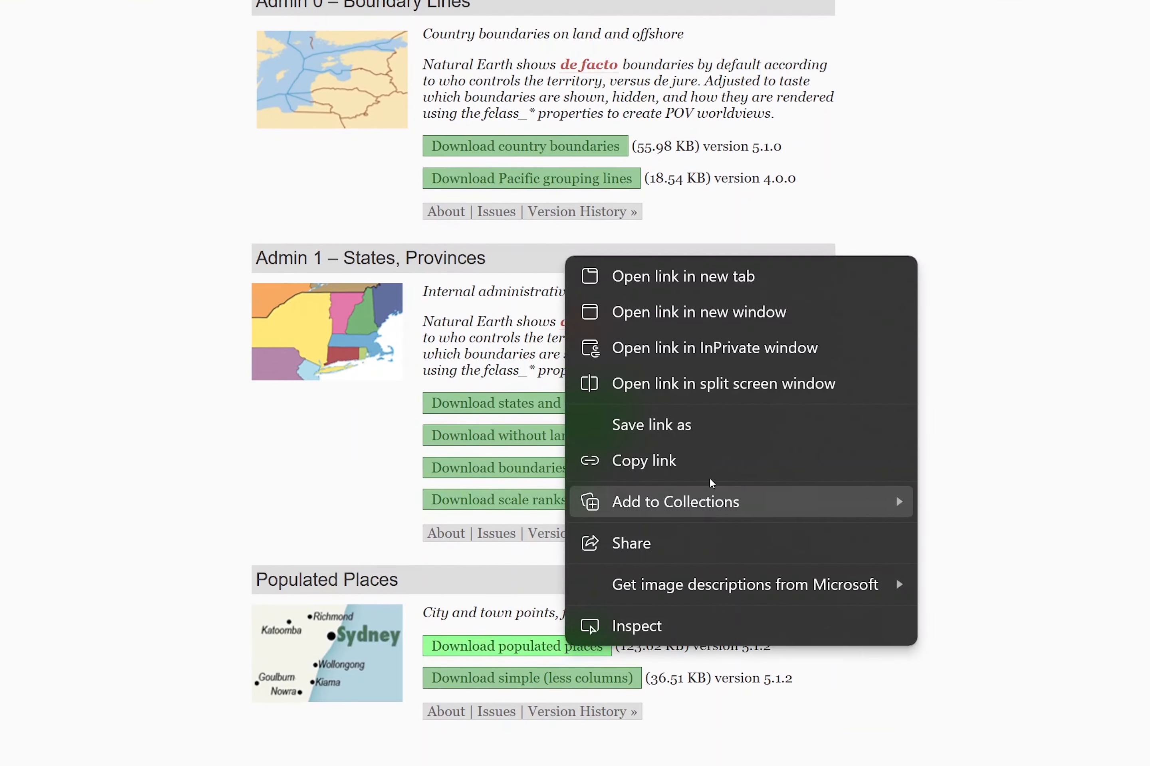
left_click(728, 438)
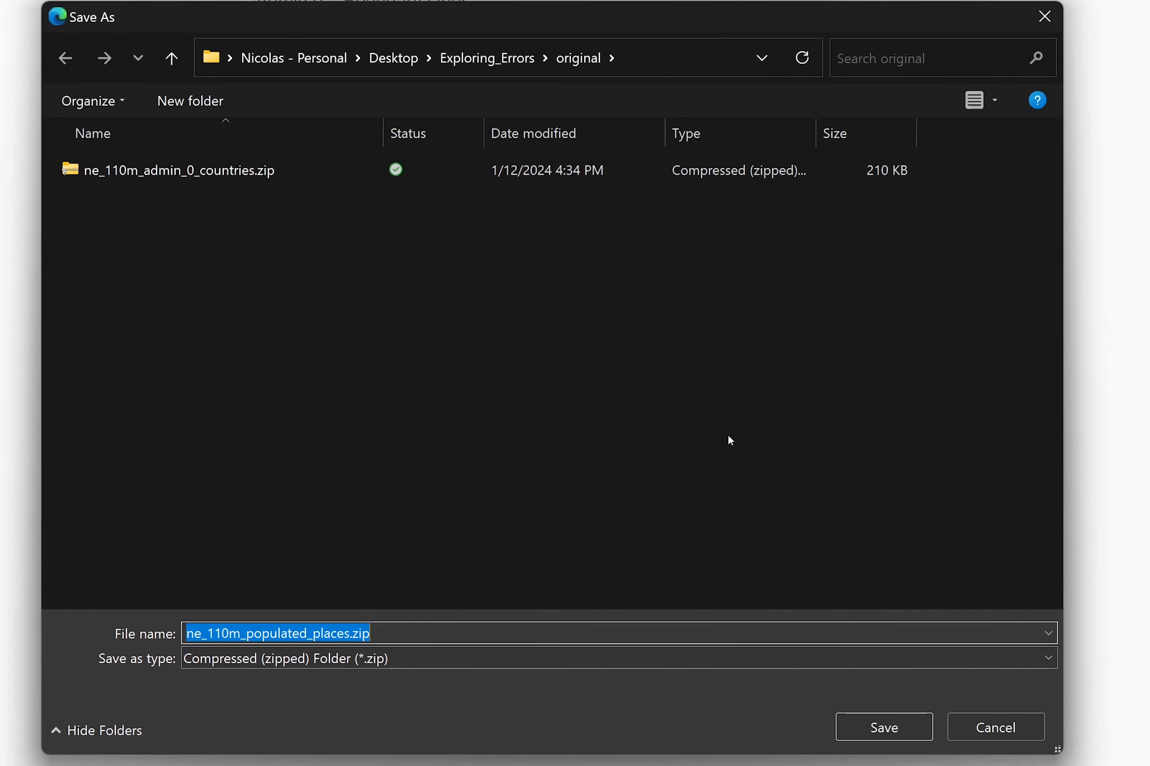
left_click(877, 715)
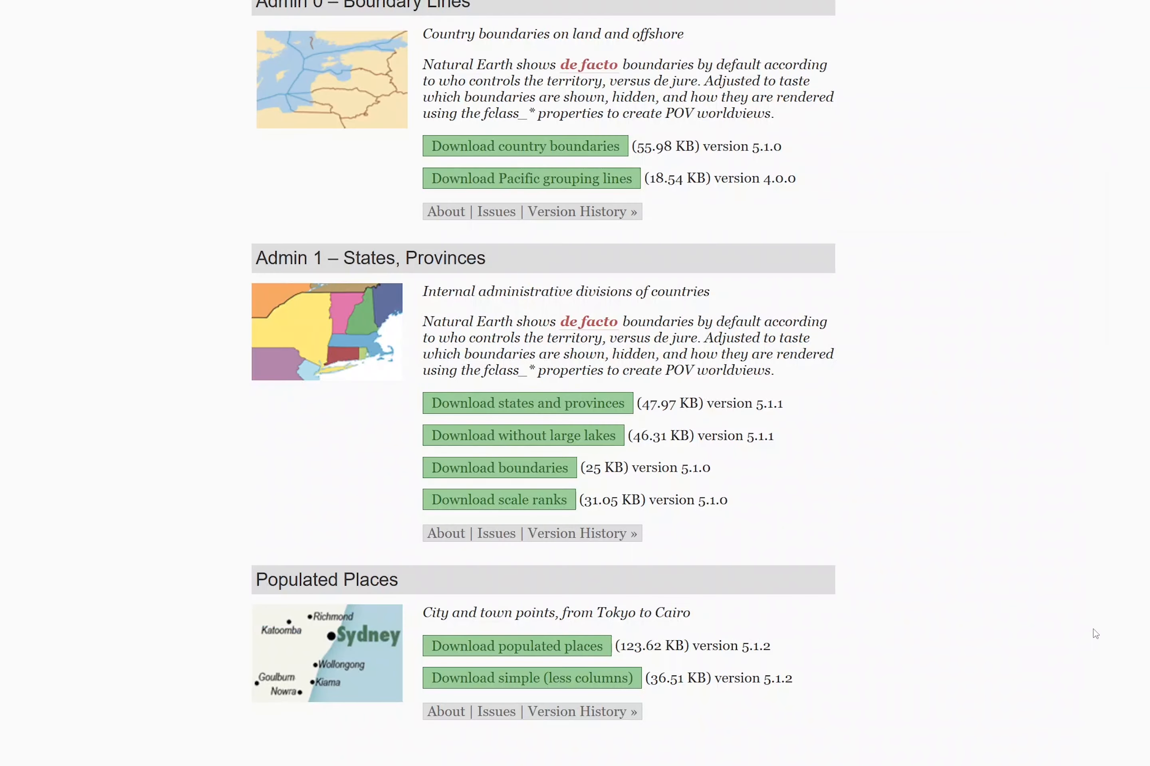
- Download the 10-degree graticules from the 1:110m physical vectors, saving ne_110m_graticules_10.zip in the original folder
scroll(987, 627, "up", 15)
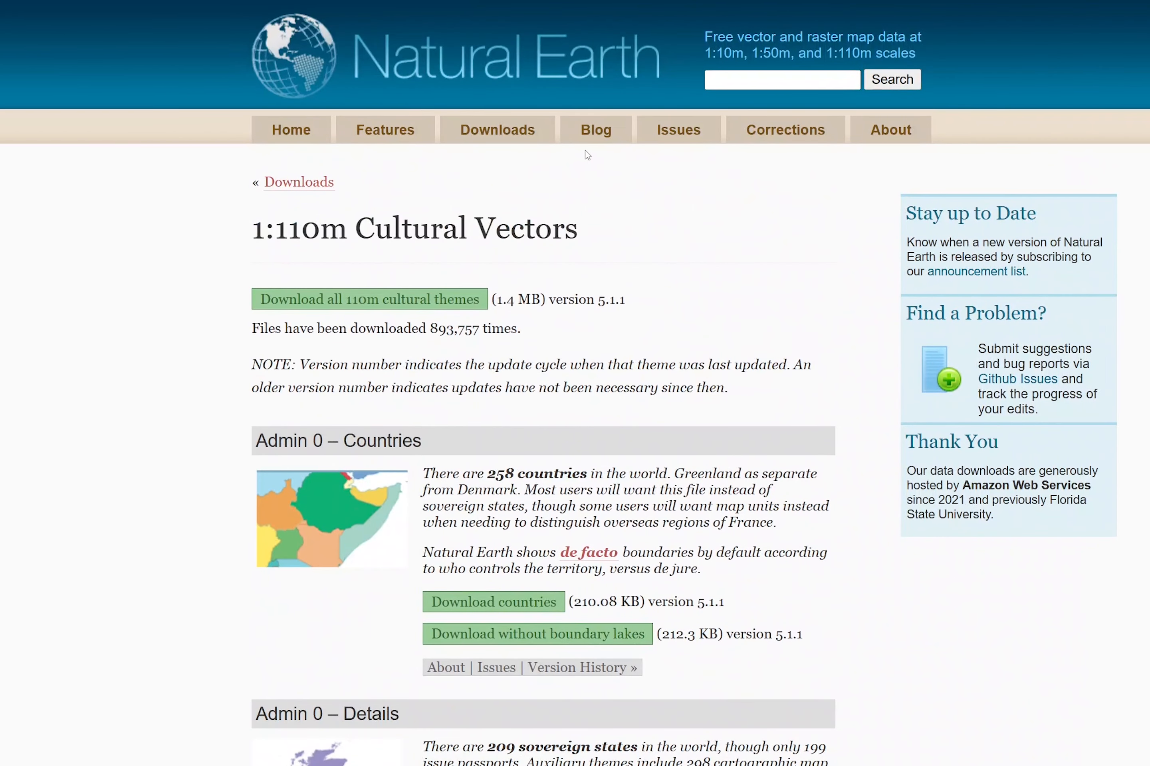
left_click(513, 131)
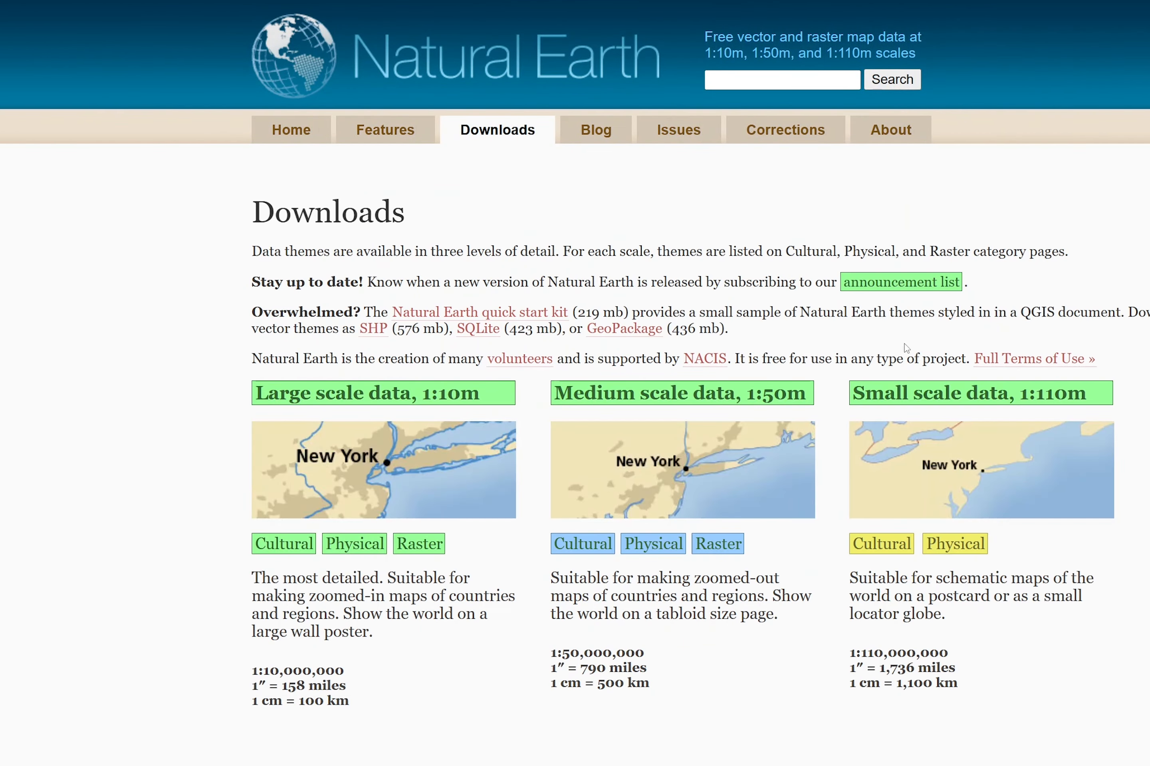
left_click(967, 544)
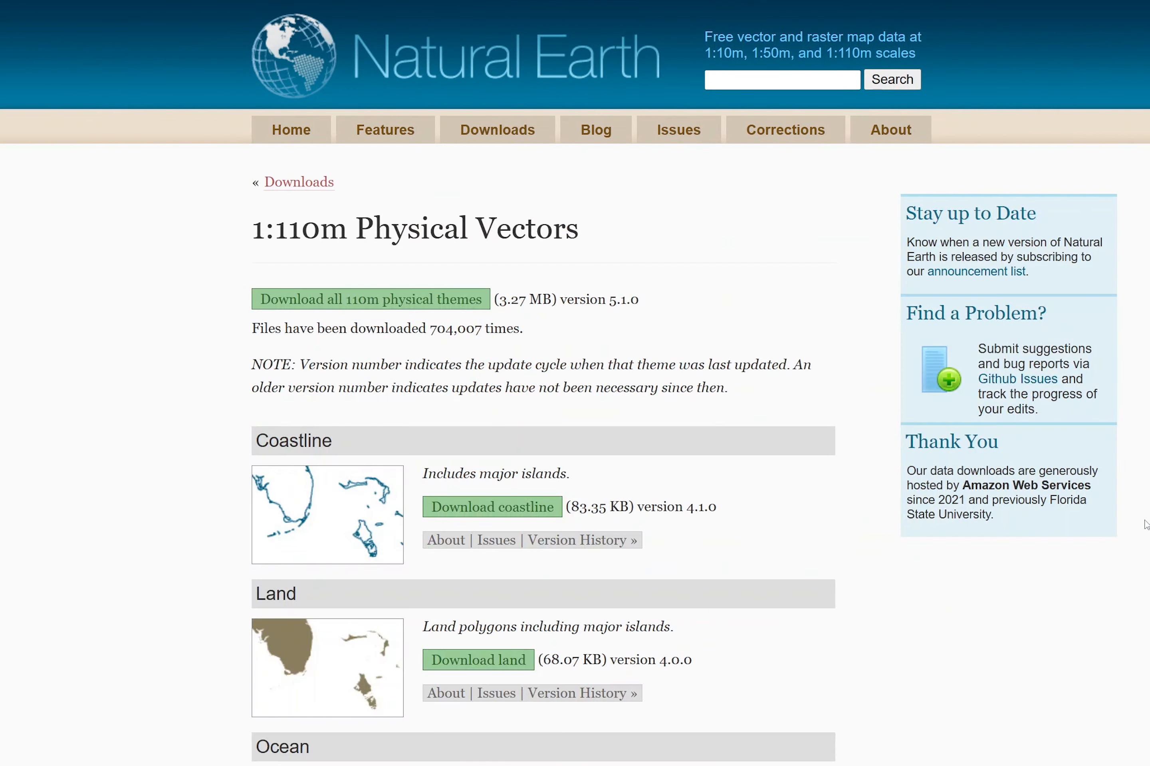
scroll(631, 554, "down", 18)
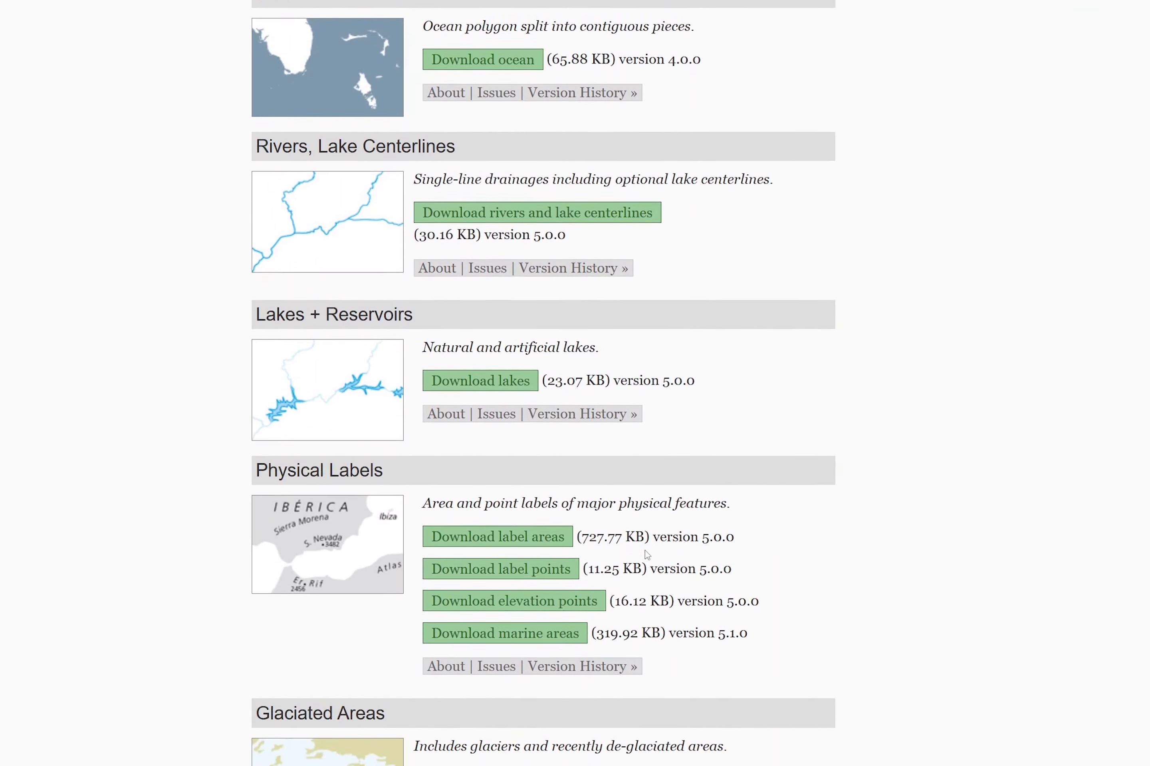
scroll(649, 555, "down", 4)
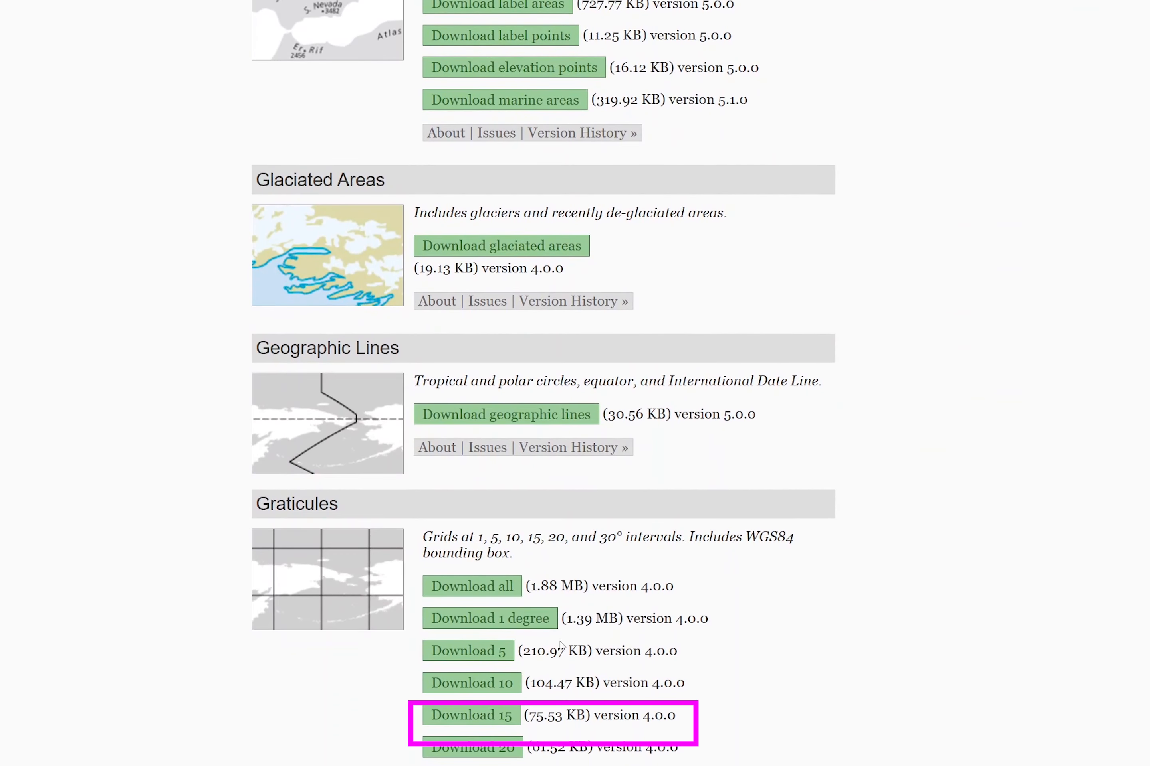
scroll(561, 645, "down", 1)
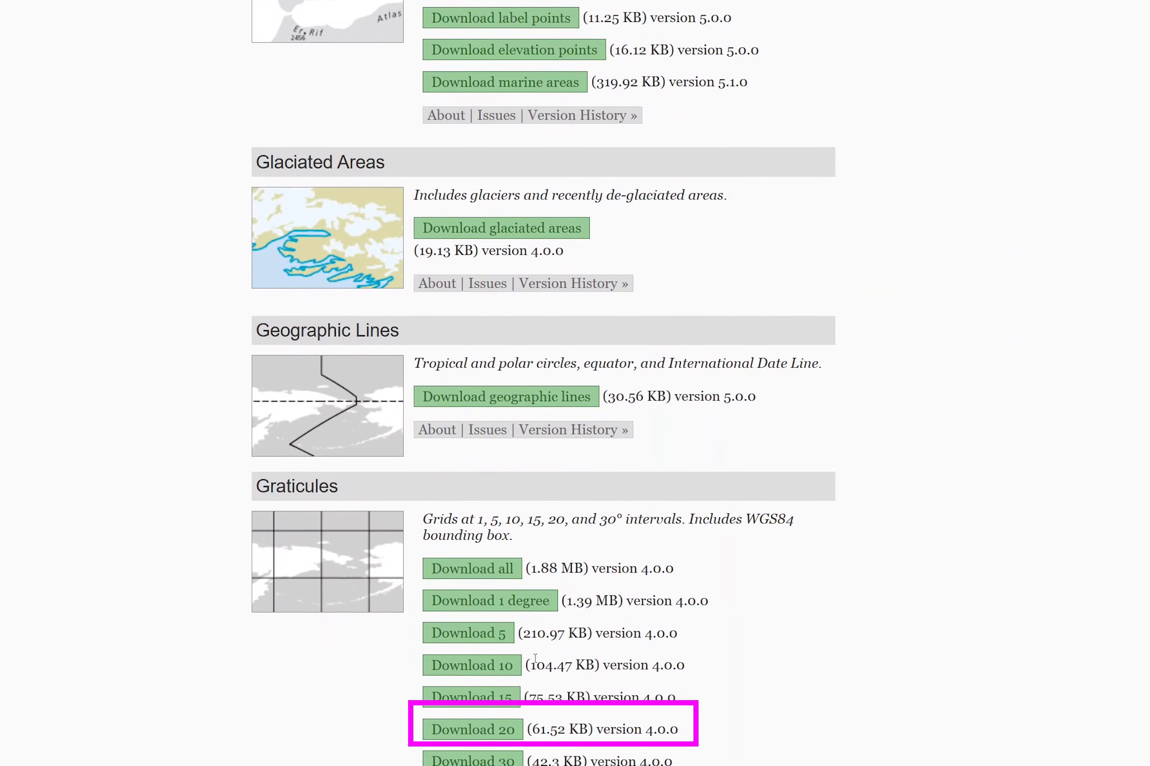
right_click(507, 663)
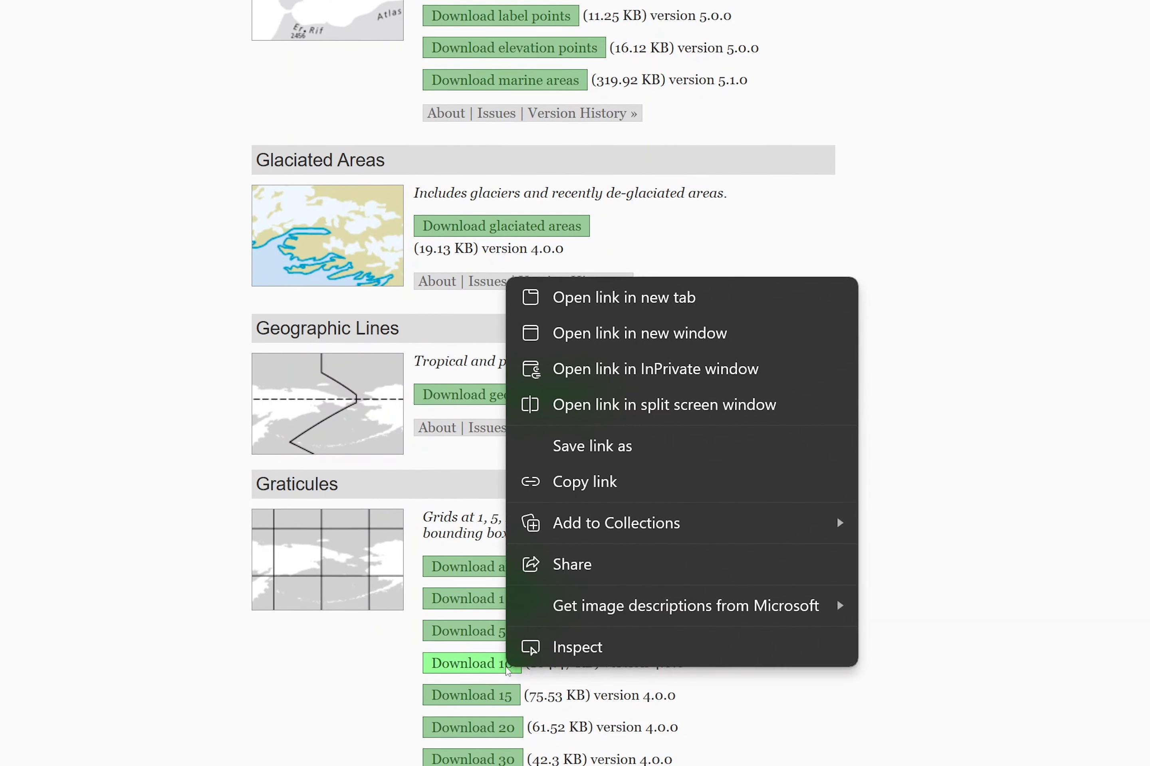
left_click(654, 445)
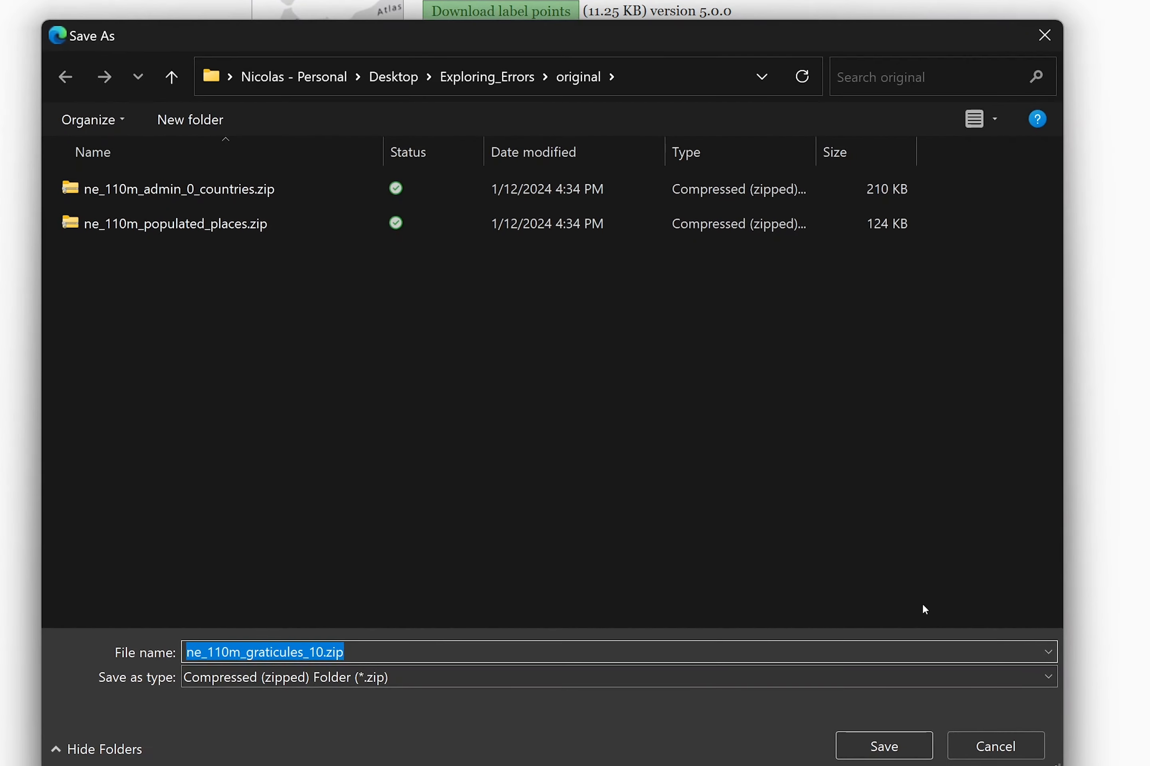
left_click(895, 750)
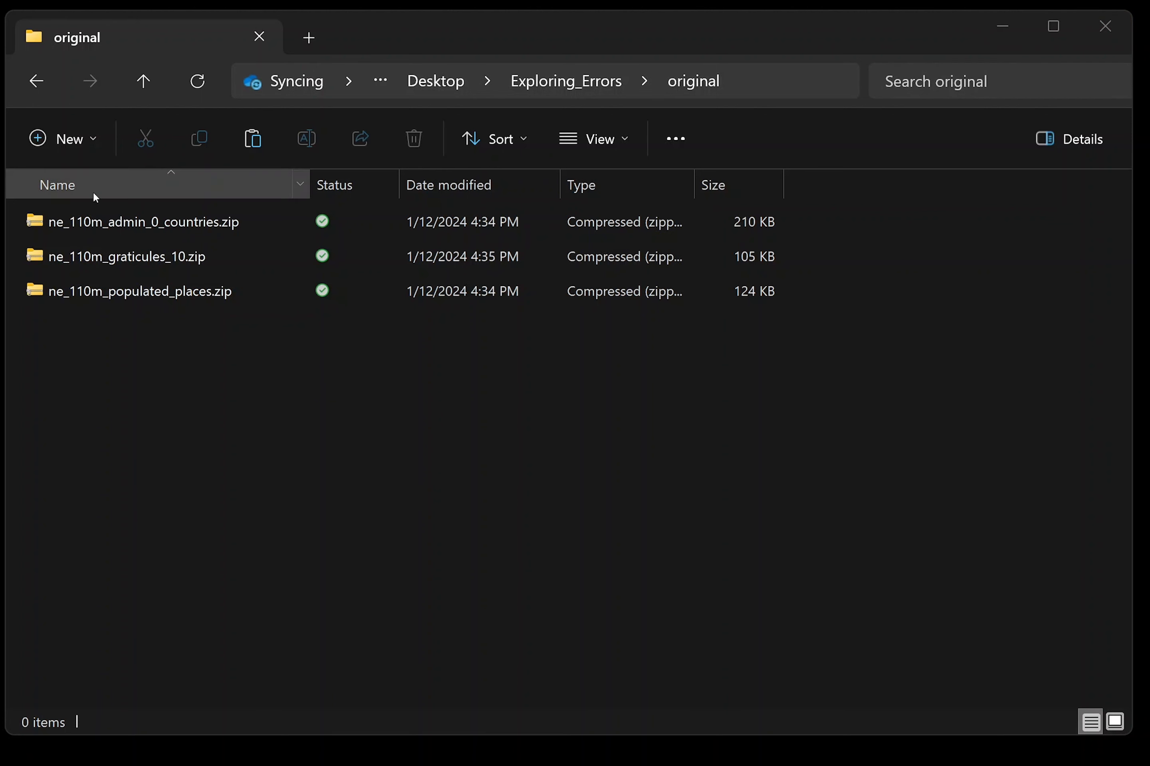
- In File Explorer, extract ne_110m_admin_0_countries.zip directly into the original folder with 7-Zip and delete the zip archive
left_click(103, 221)
left_click_drag(103, 221, 147, 220)
mouse_move(202, 230)
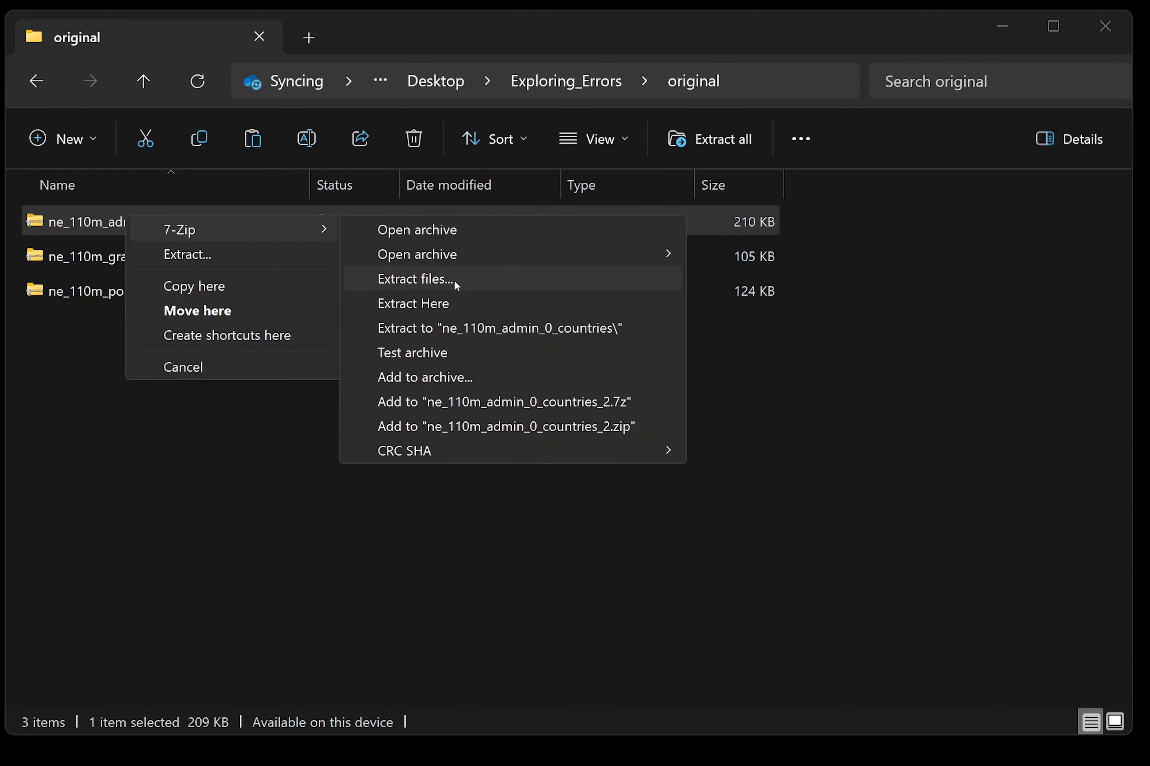
left_click(455, 300)
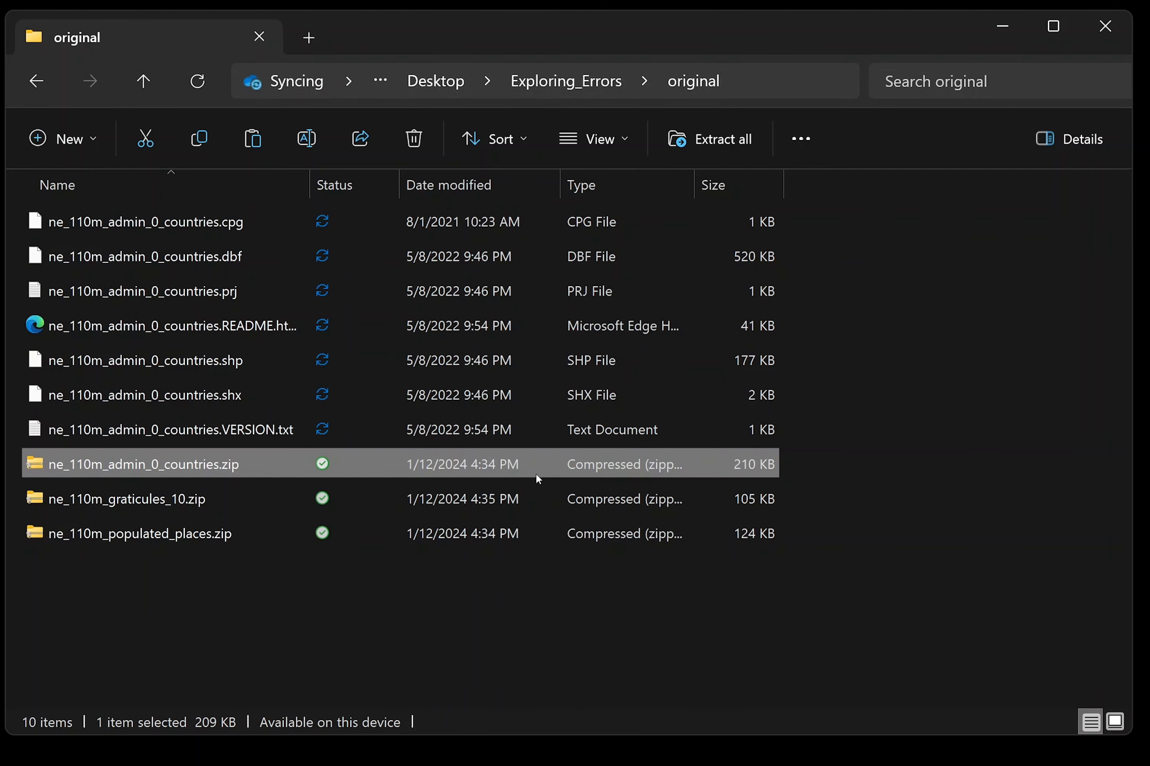
left_click(421, 140)
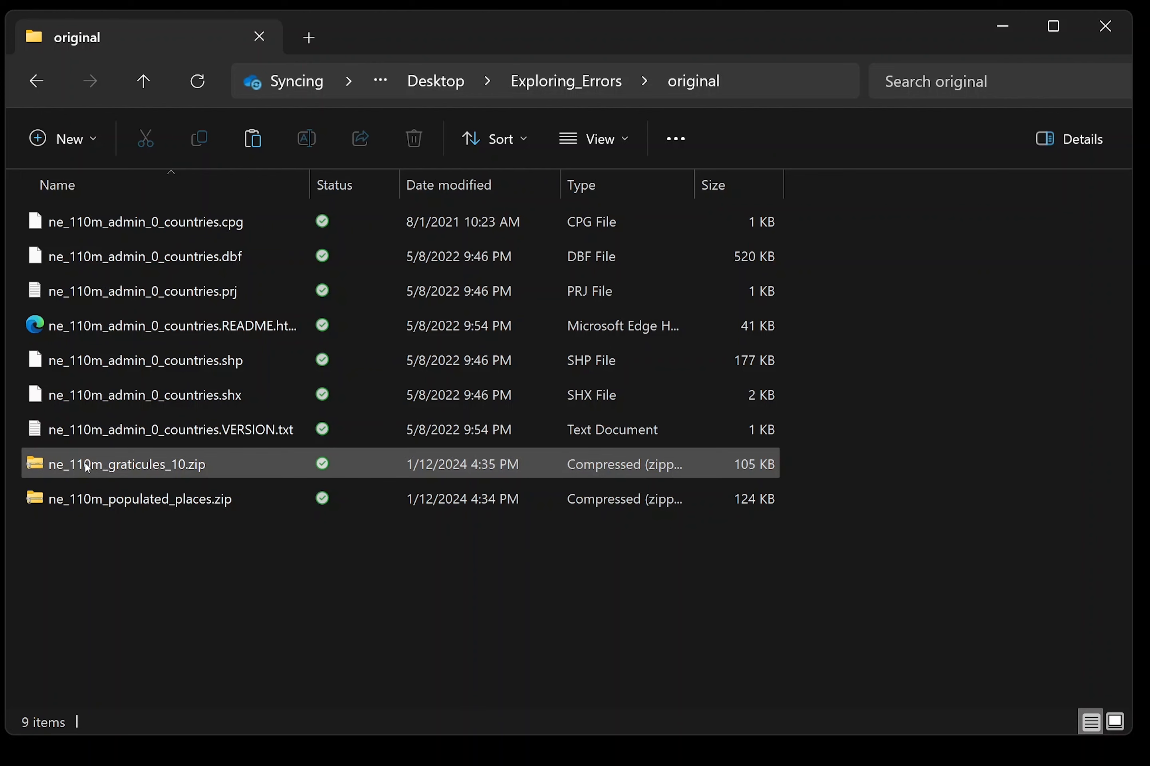
- Extract ne_110m_graticules_10.zip directly into the original folder with 7-Zip and delete the zip archive
left_click_drag(87, 467, 139, 463)
mouse_move(245, 481)
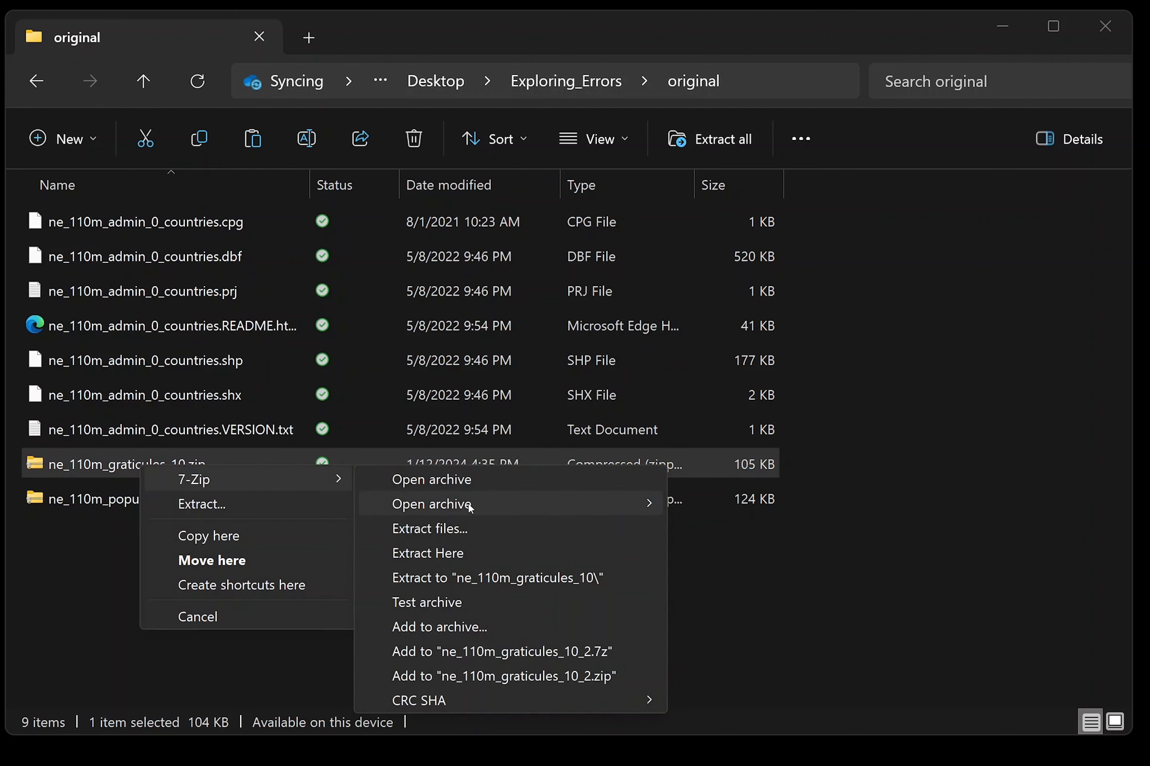
left_click(471, 553)
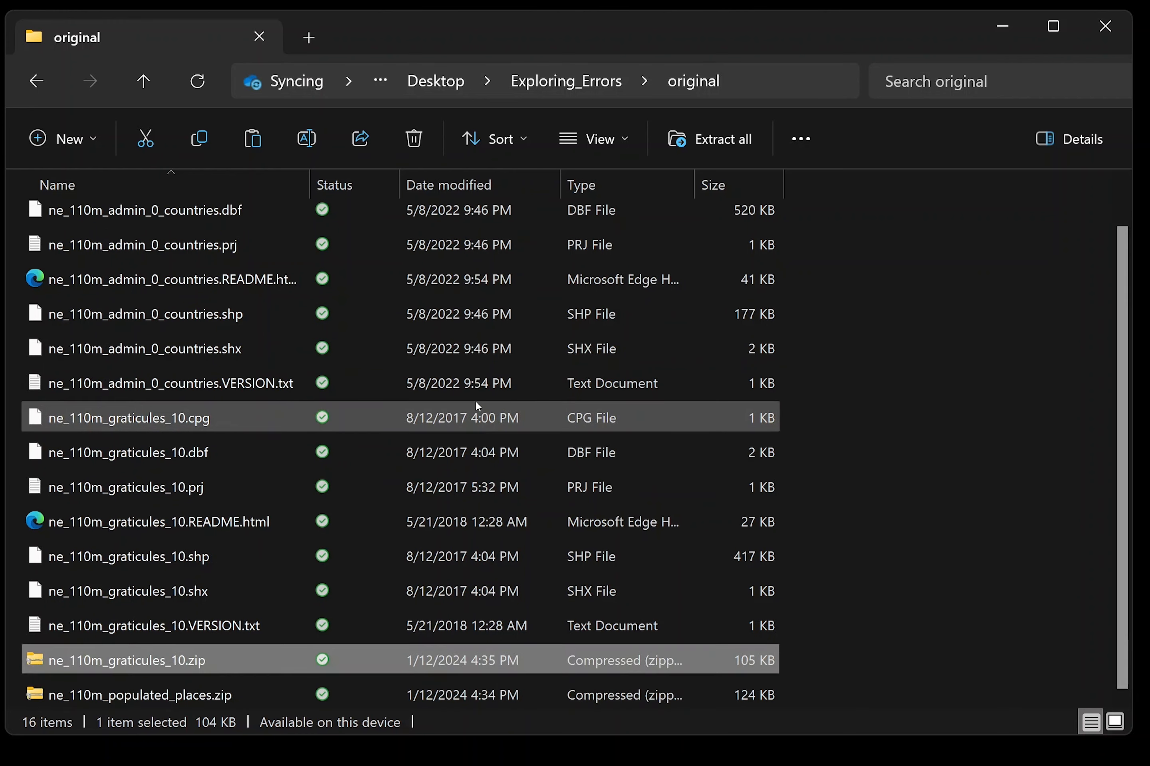
left_click(416, 140)
- Extract ne_110m_populated_places.zip directly into the original folder with 7-Zip
left_click(111, 699)
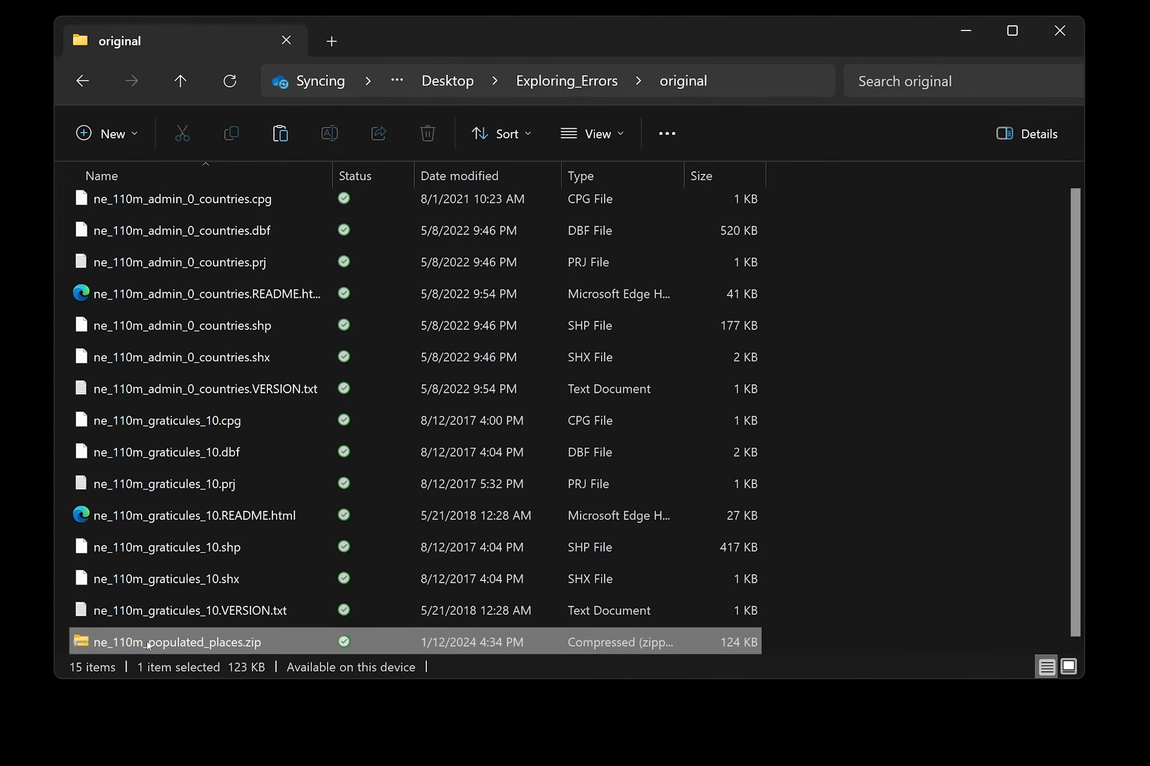
right_click(148, 643)
mouse_move(287, 573)
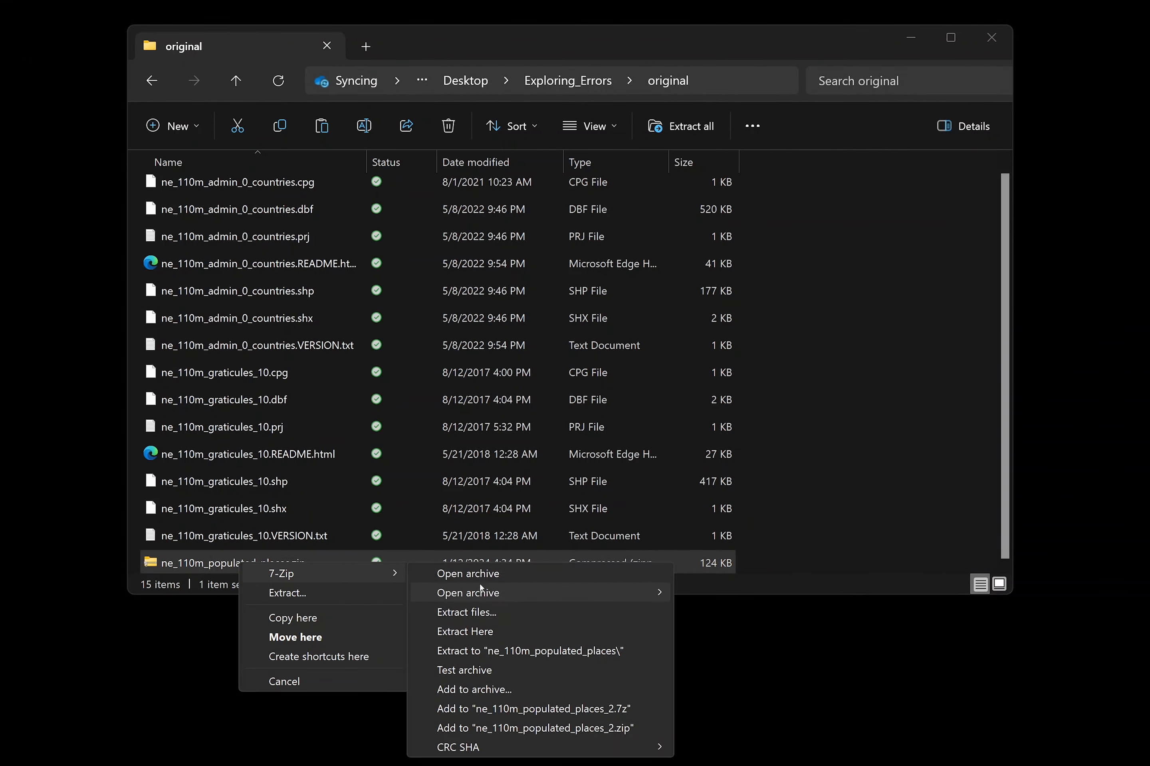
left_click(514, 631)
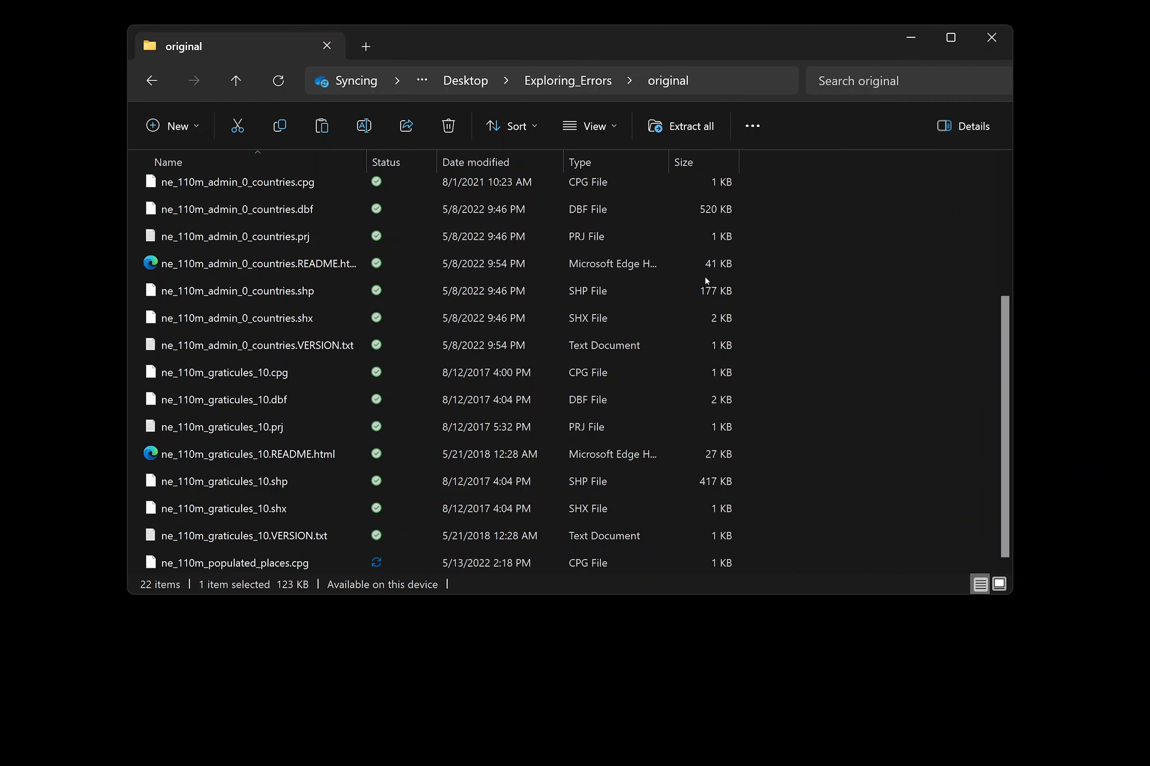
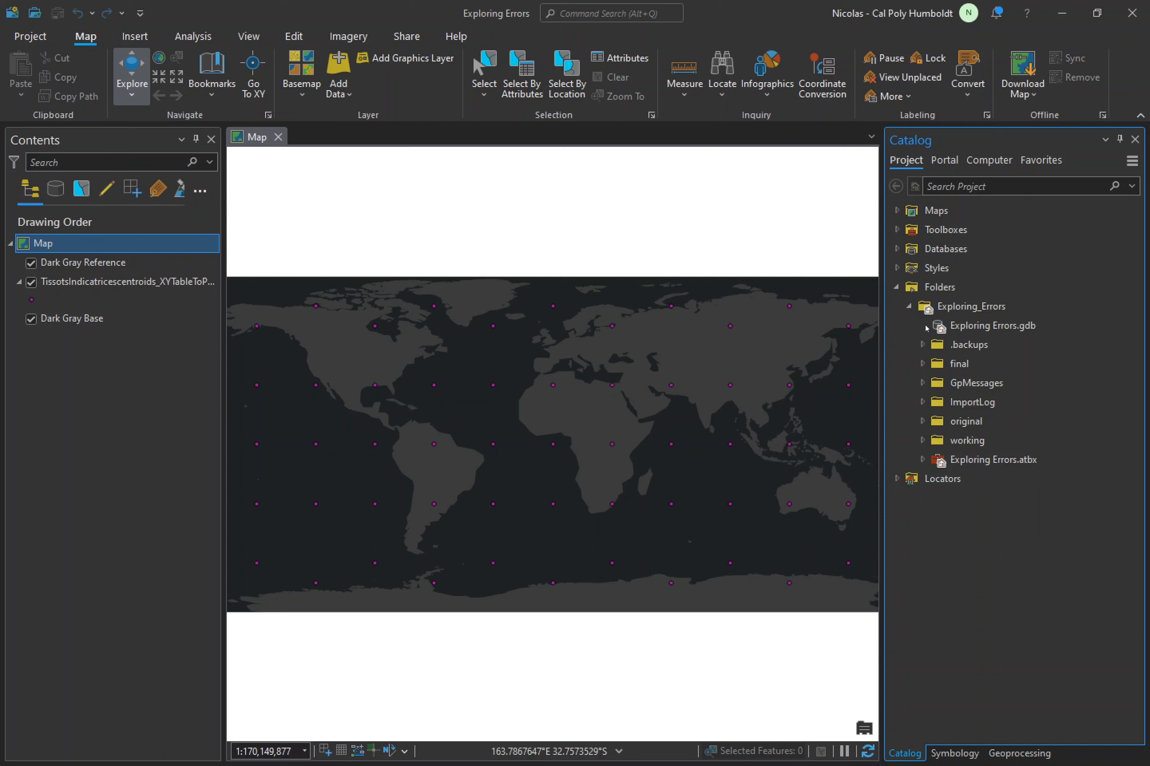
- In ArcGIS Pro, add ne_110m_admin_0_countries from Exploring Errors.gdb to the map and change its fill colour to green
left_click(923, 325)
left_click_drag(1023, 344, 798, 329)
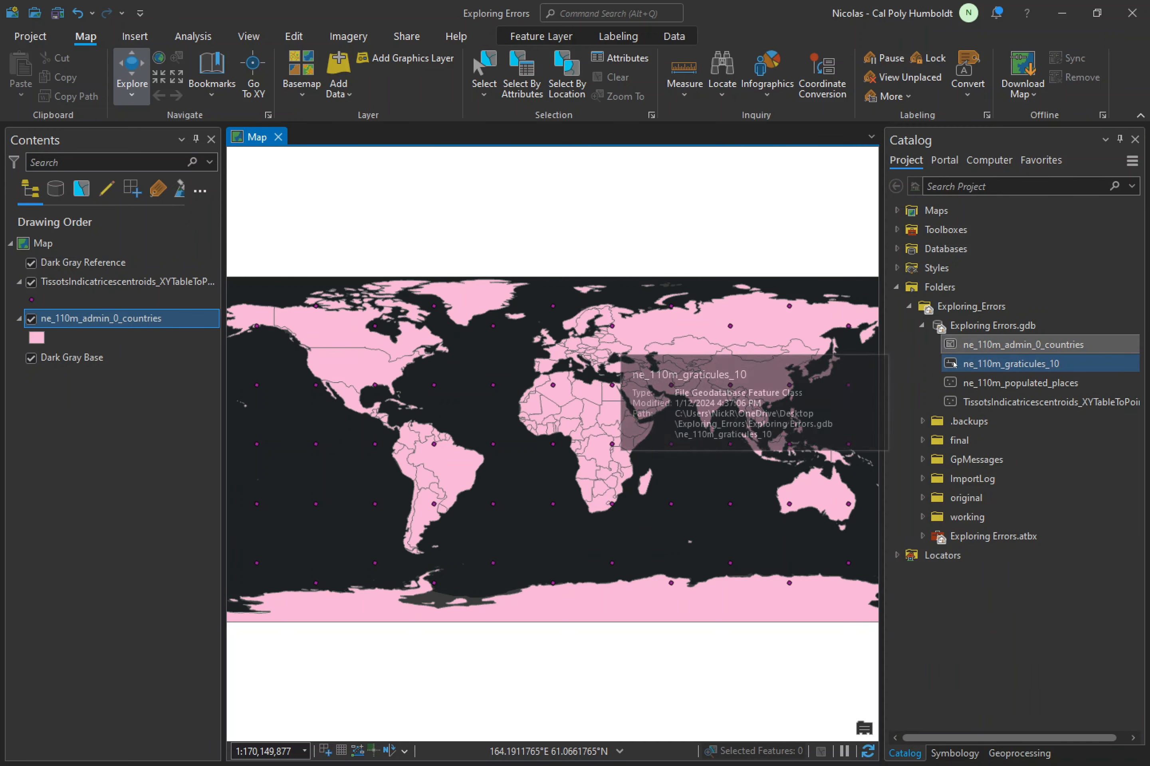
left_click(41, 340)
right_click(41, 341)
left_click(155, 514)
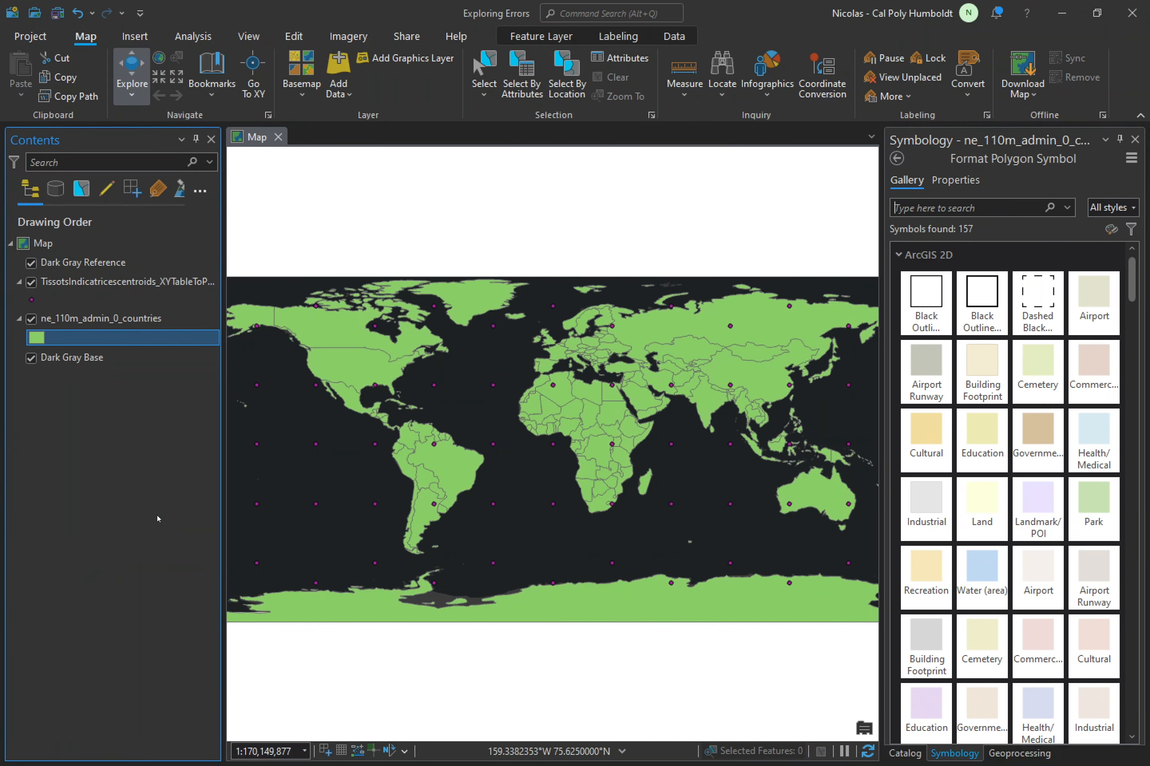
- Add the ne_110m_graticules_10 and ne_110m_populated_places feature classes from Exploring Errors.gdb to the map
left_click(904, 753)
mouse_move(1011, 363)
left_mouse_down()
mouse_move(827, 372)
mouse_move(847, 391)
left_mouse_up()
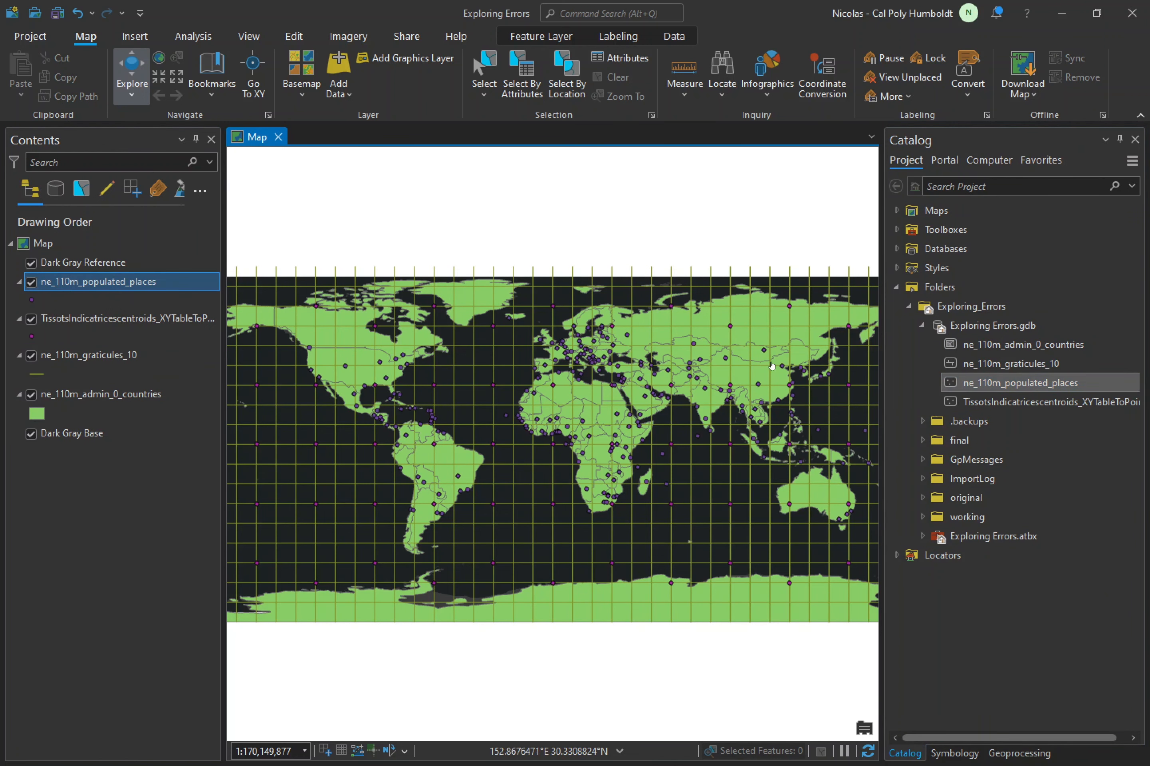
- Move the ne_110m_graticules_10 layer beneath ne_110m_admin_0_countries in the drawing order and save the project
left_click_drag(89, 355, 140, 415)
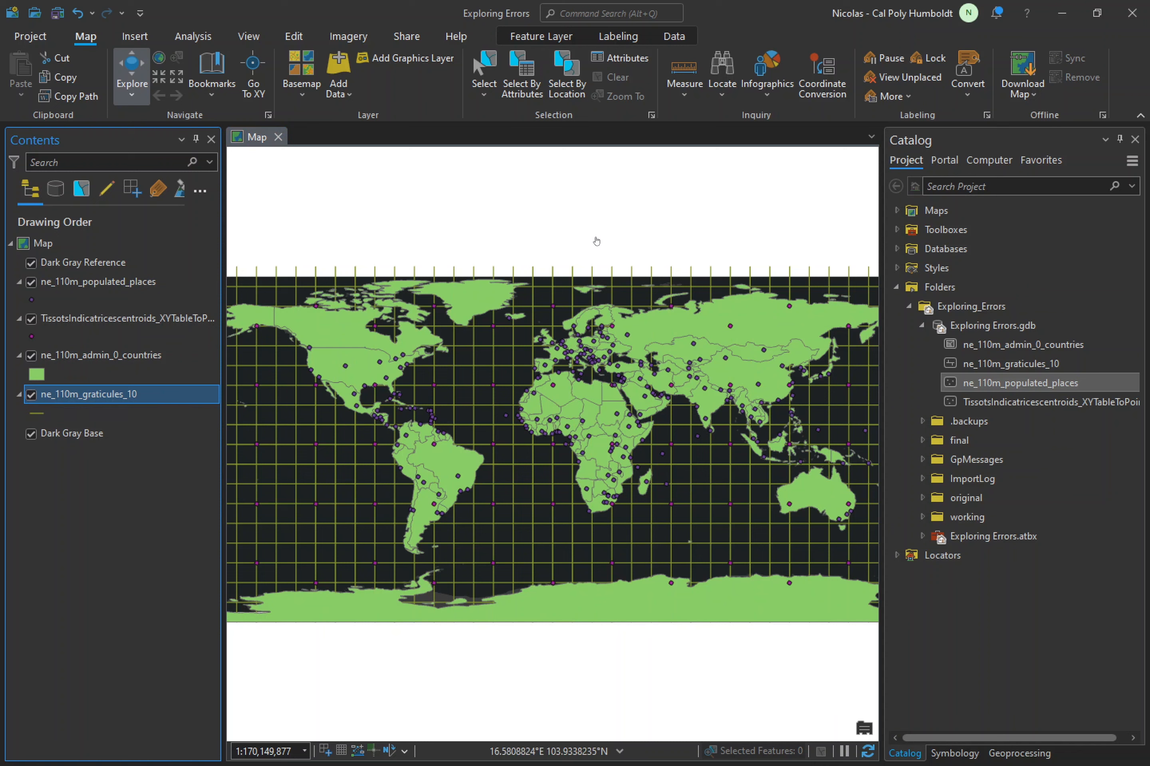
left_click(64, 20)
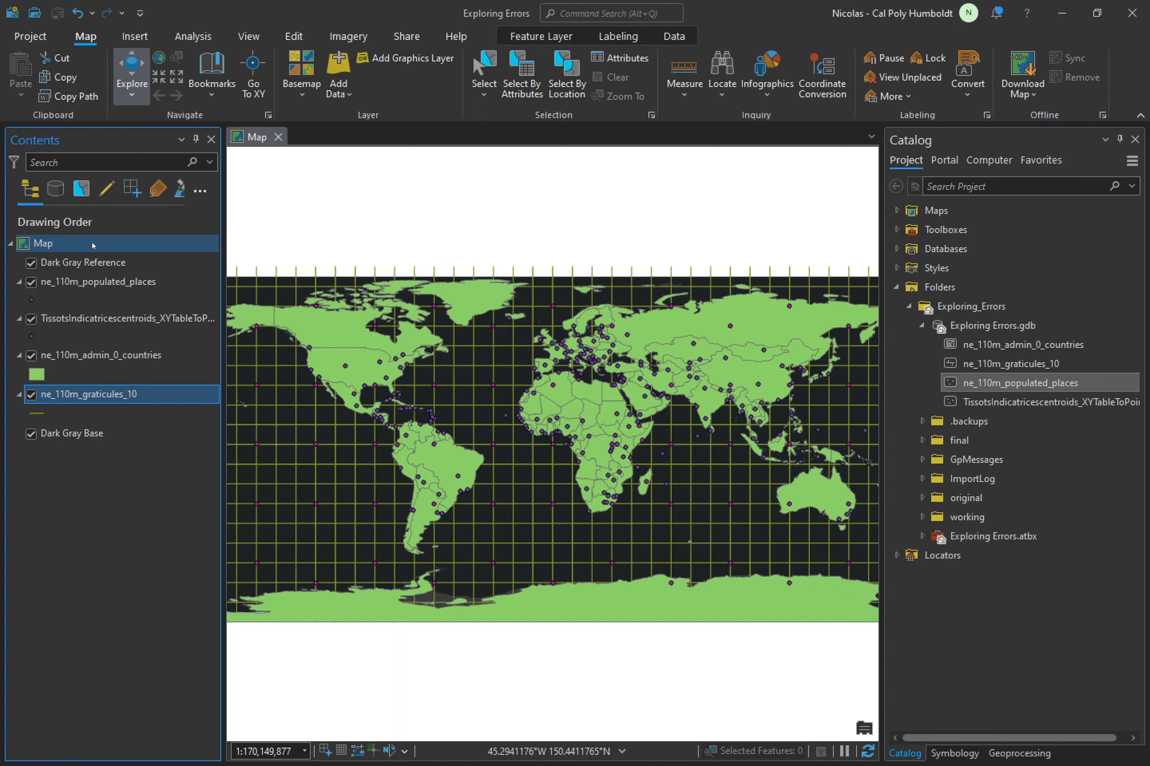
- In the properties of Map, choose The World from Space from the projected World coordinate systems
right_click(93, 245)
left_click(129, 618)
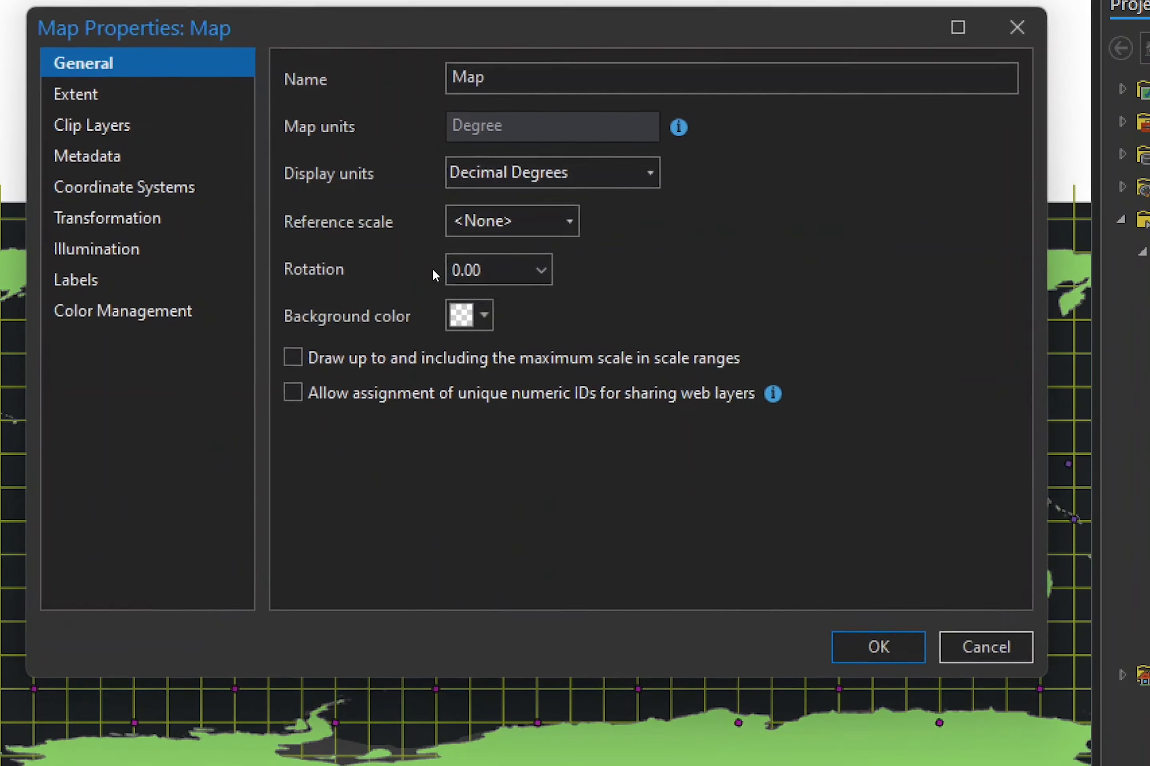
left_click(159, 189)
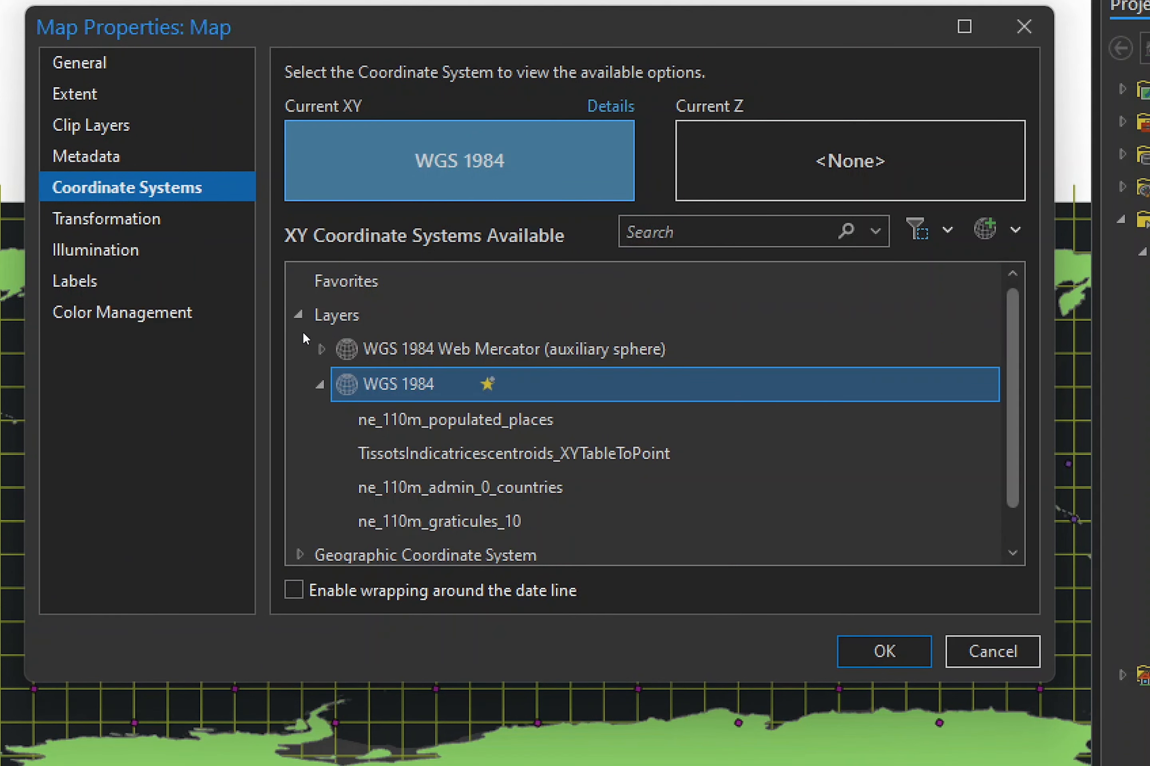
left_click(301, 316)
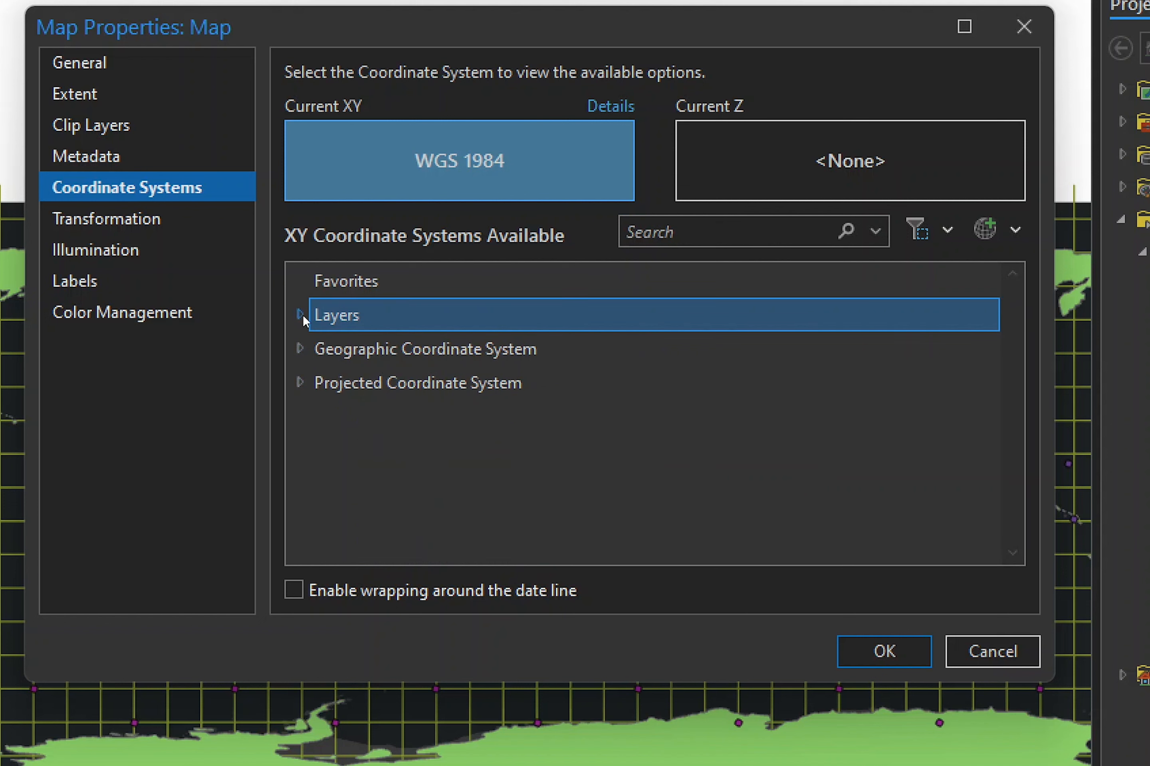
left_click(302, 382)
scroll(310, 384, "down", 3)
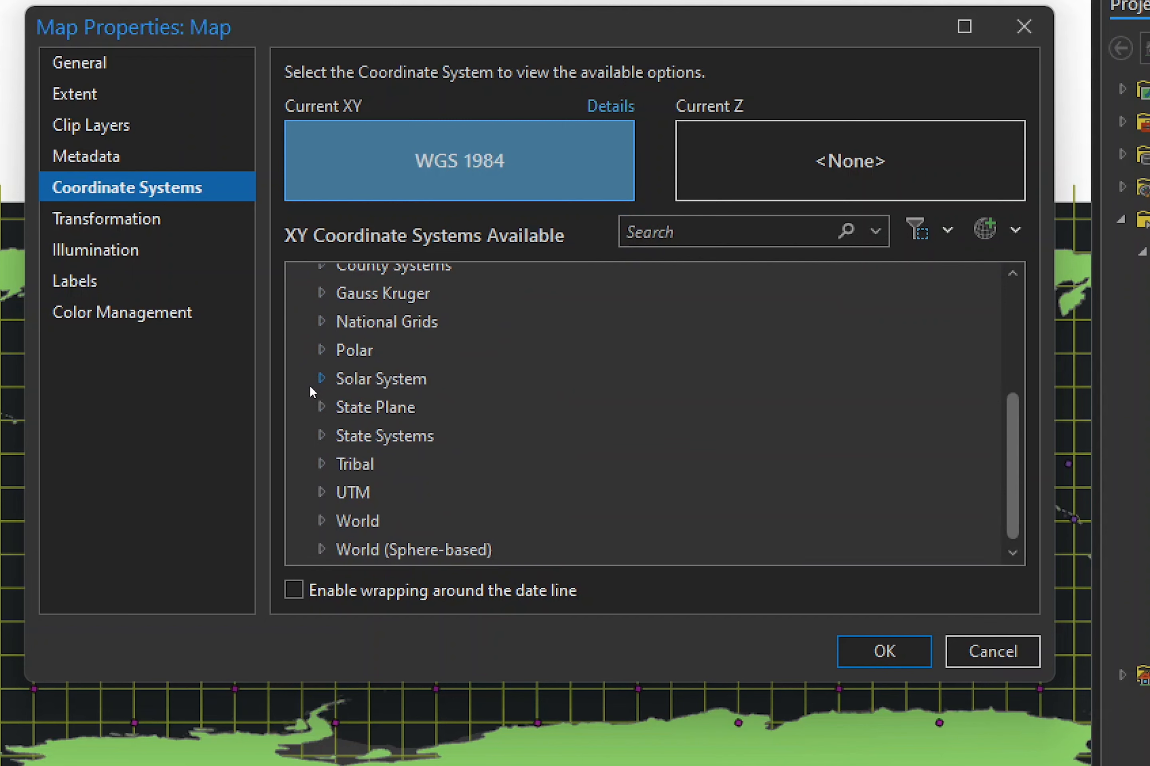
left_click(321, 521)
scroll(323, 504, "down", 15)
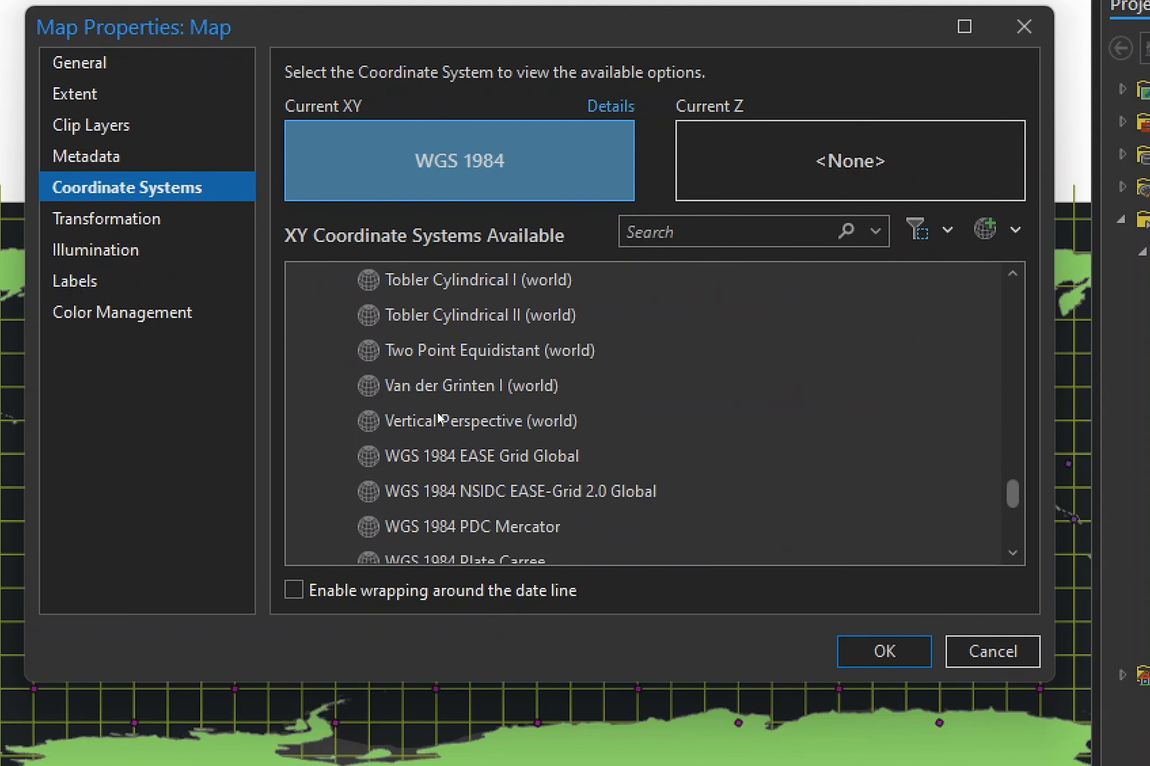
scroll(448, 381, "up", 5)
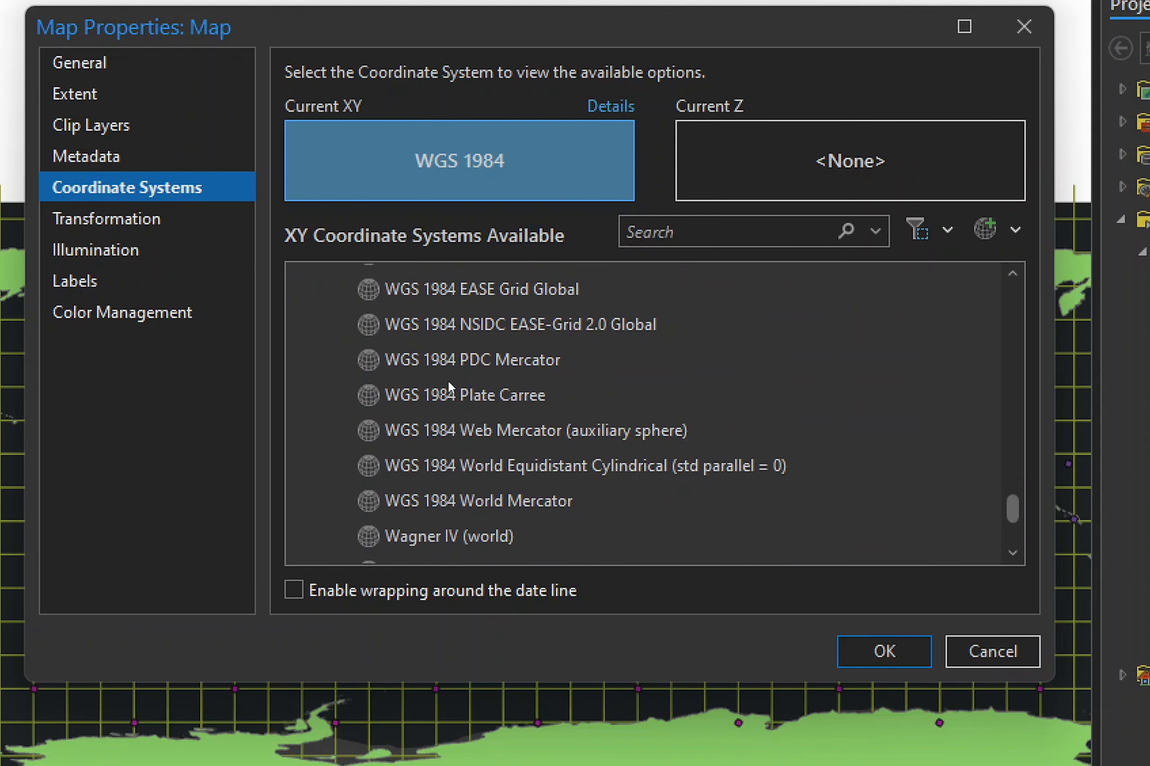
scroll(449, 384, "up", 4)
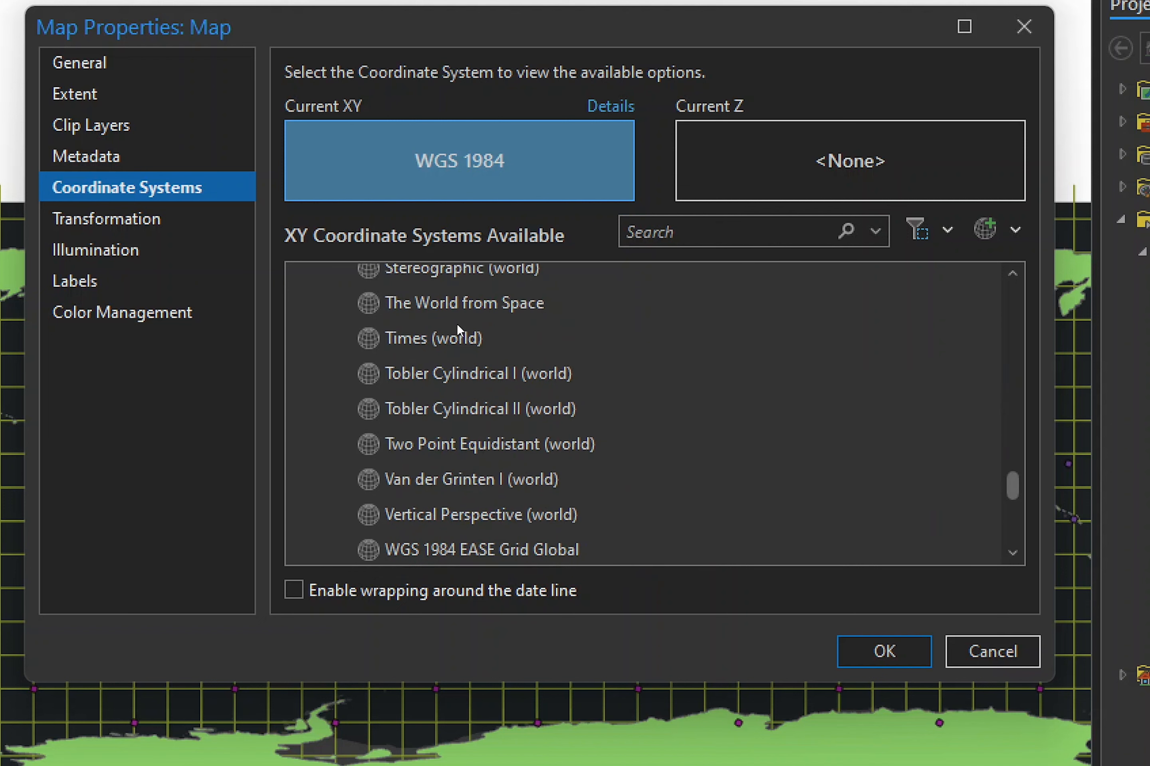
left_click(497, 309)
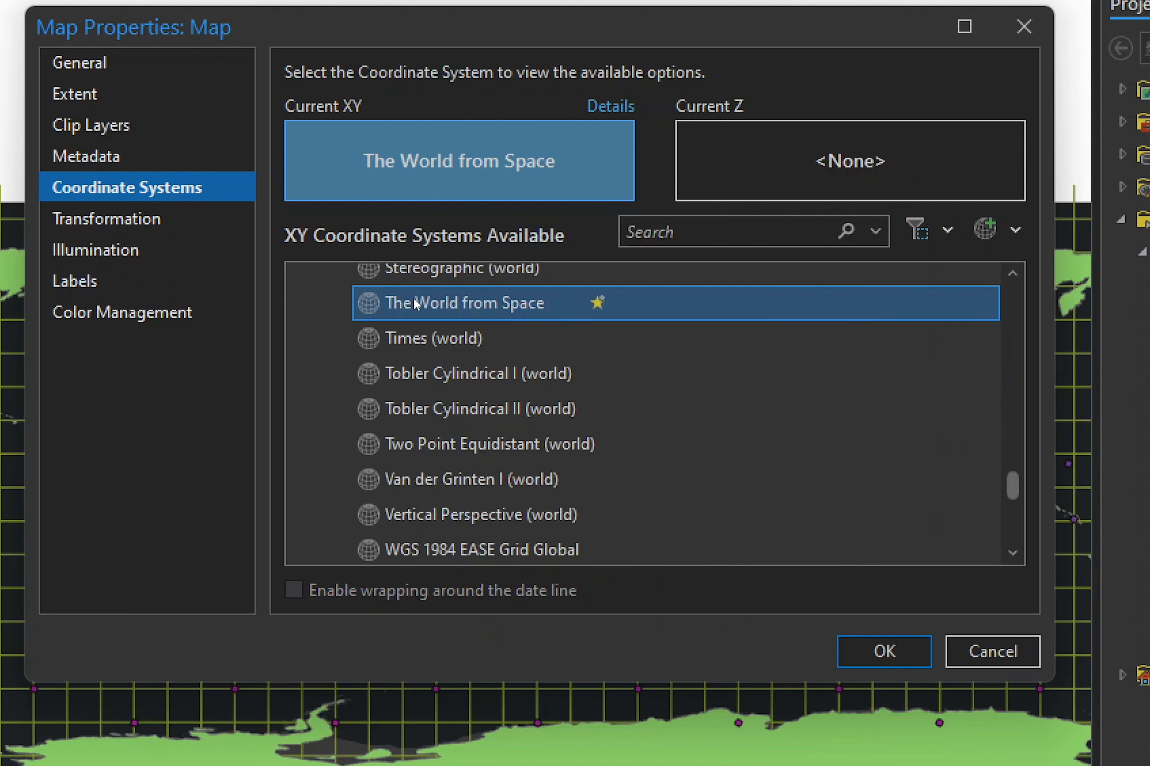
- Copy and modify The World from Space with a longitude of center of 180, apply it to the map and zoom to full extent
right_click(370, 305)
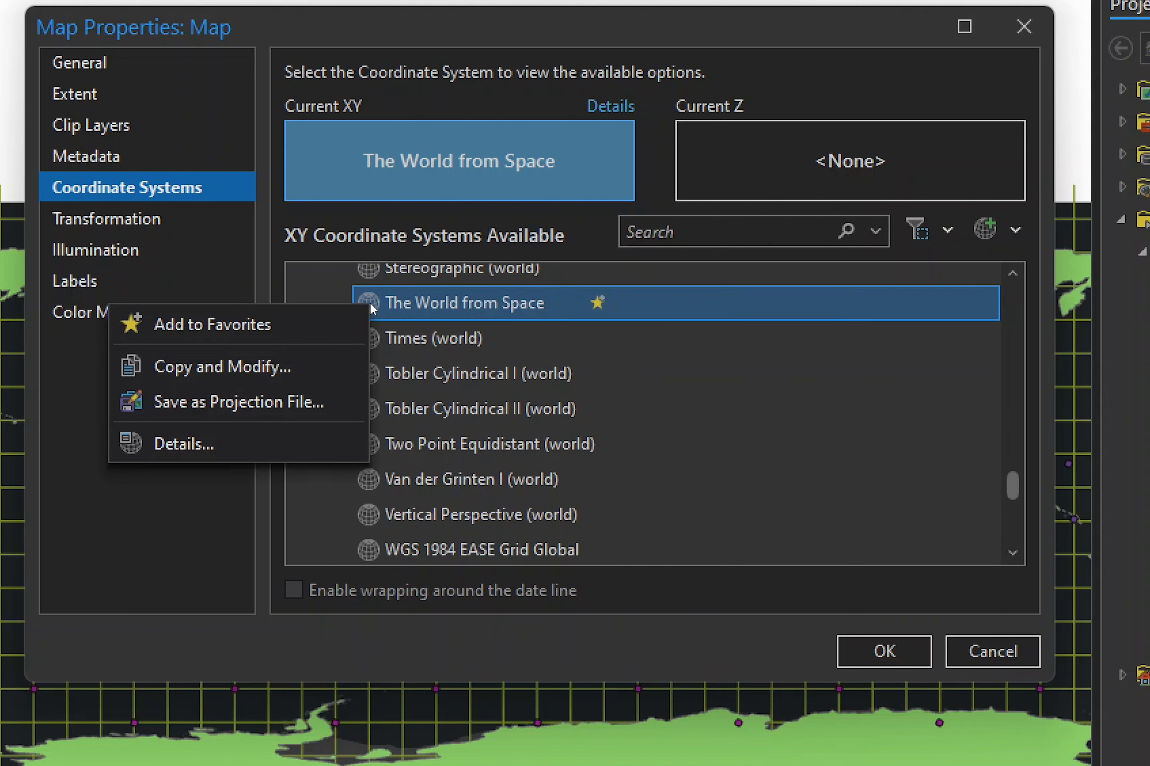
left_click(237, 372)
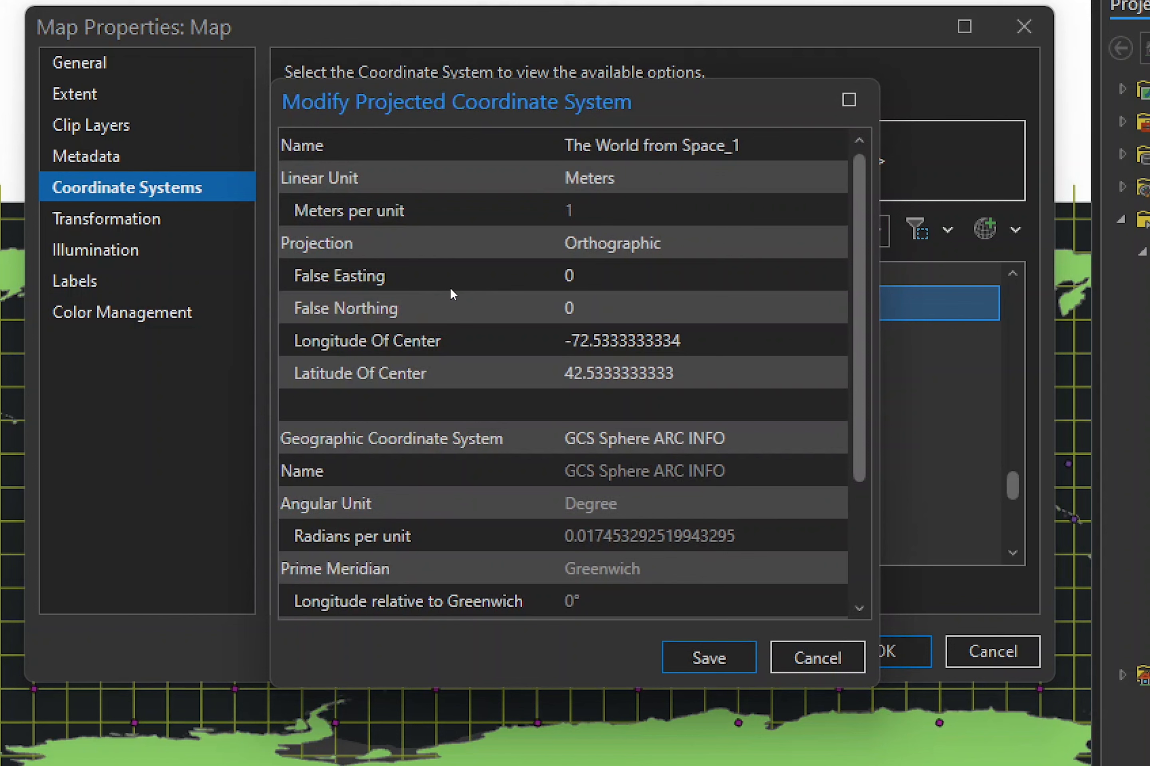
left_click(626, 340)
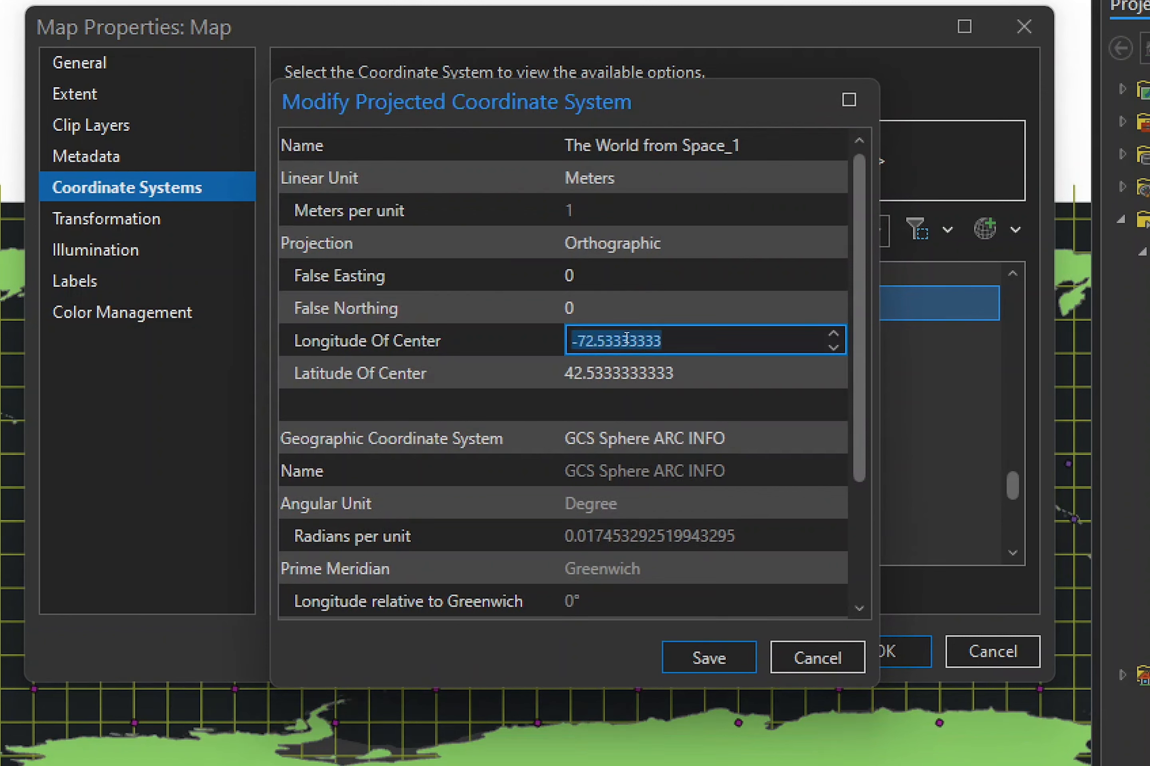
type("180")
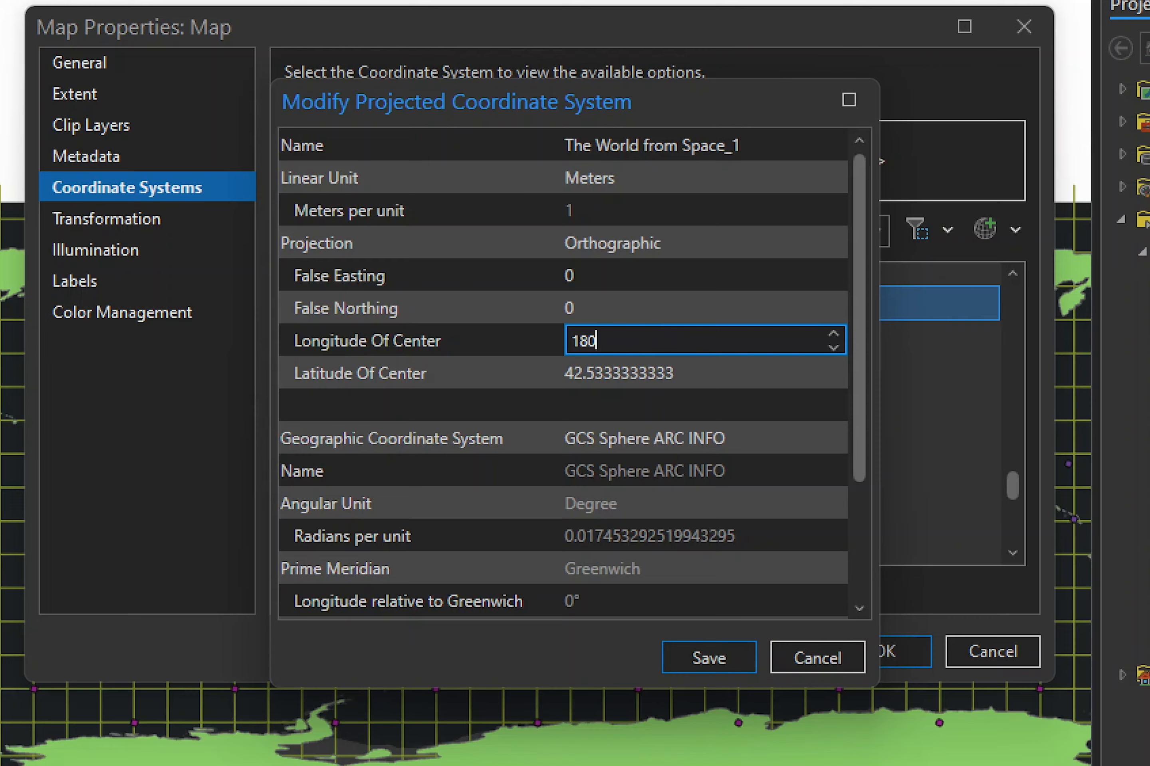
key("Tab")
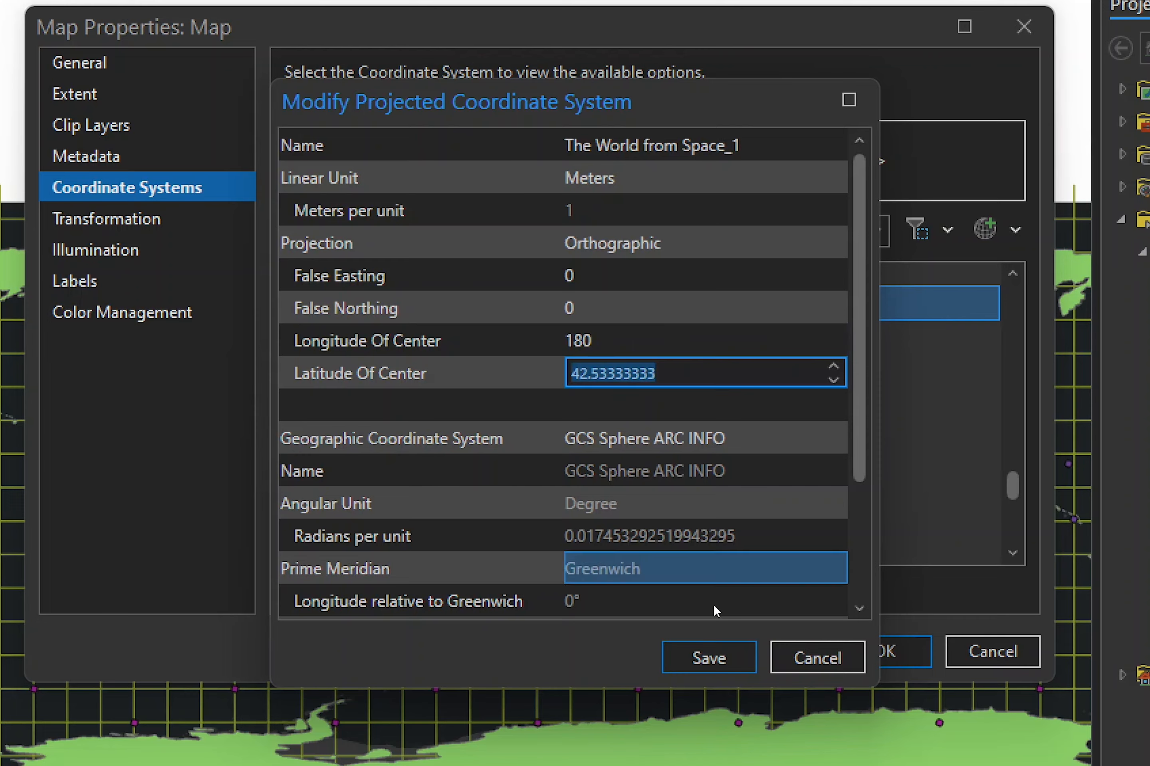
left_click(708, 657)
left_click(884, 651)
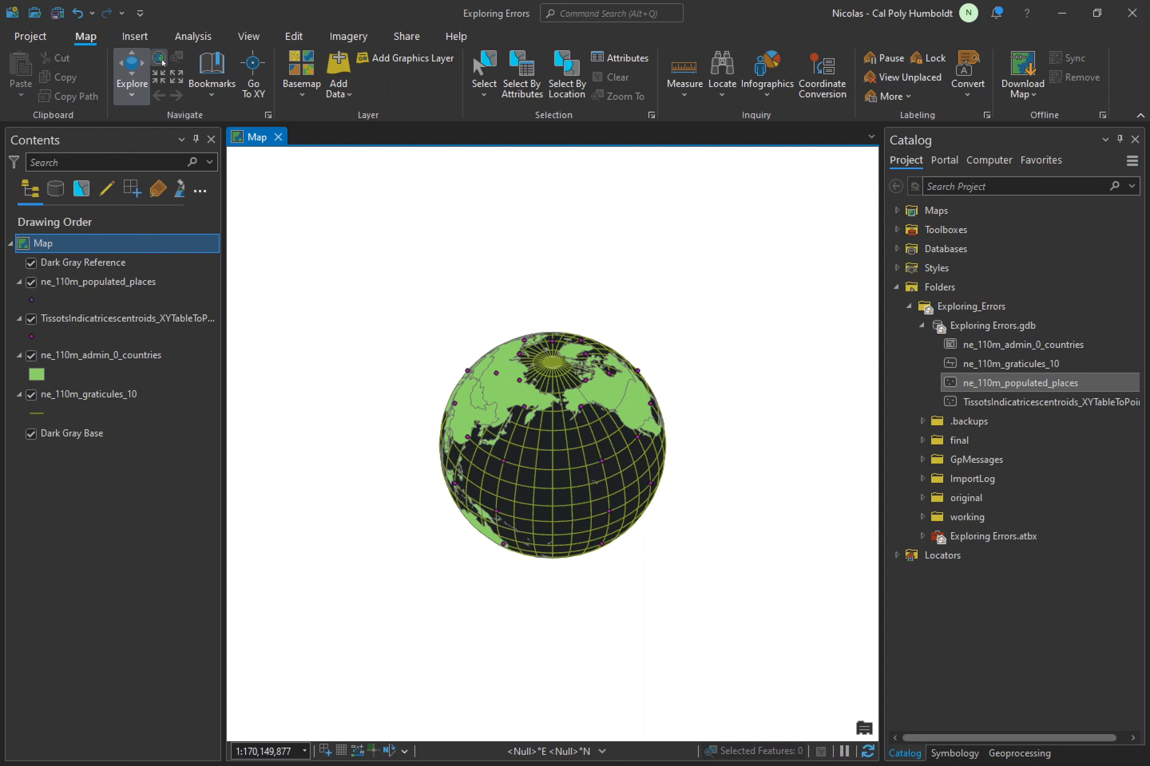
left_click(162, 61)
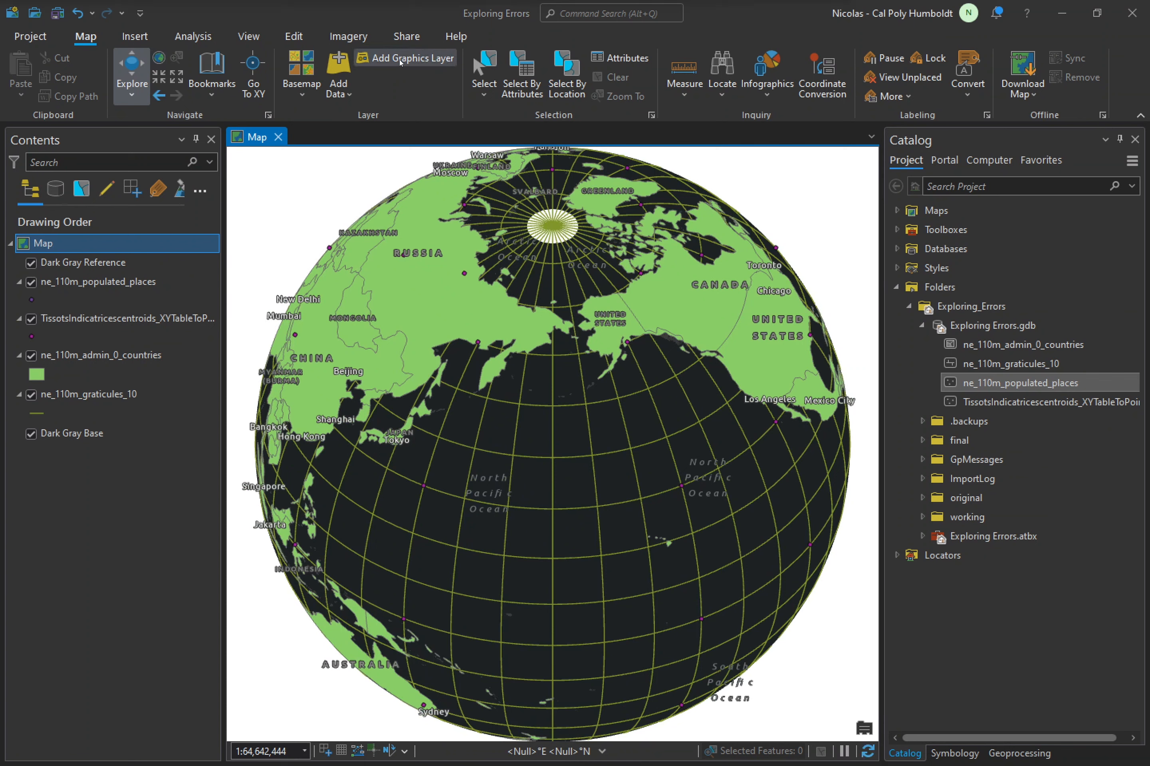
- Set up a Pairwise Buffer on TissotsIndicatricescentroids_XYTableToPoint with the output feature class named indicatrix in Exploring Errors.gdb
left_click(198, 37)
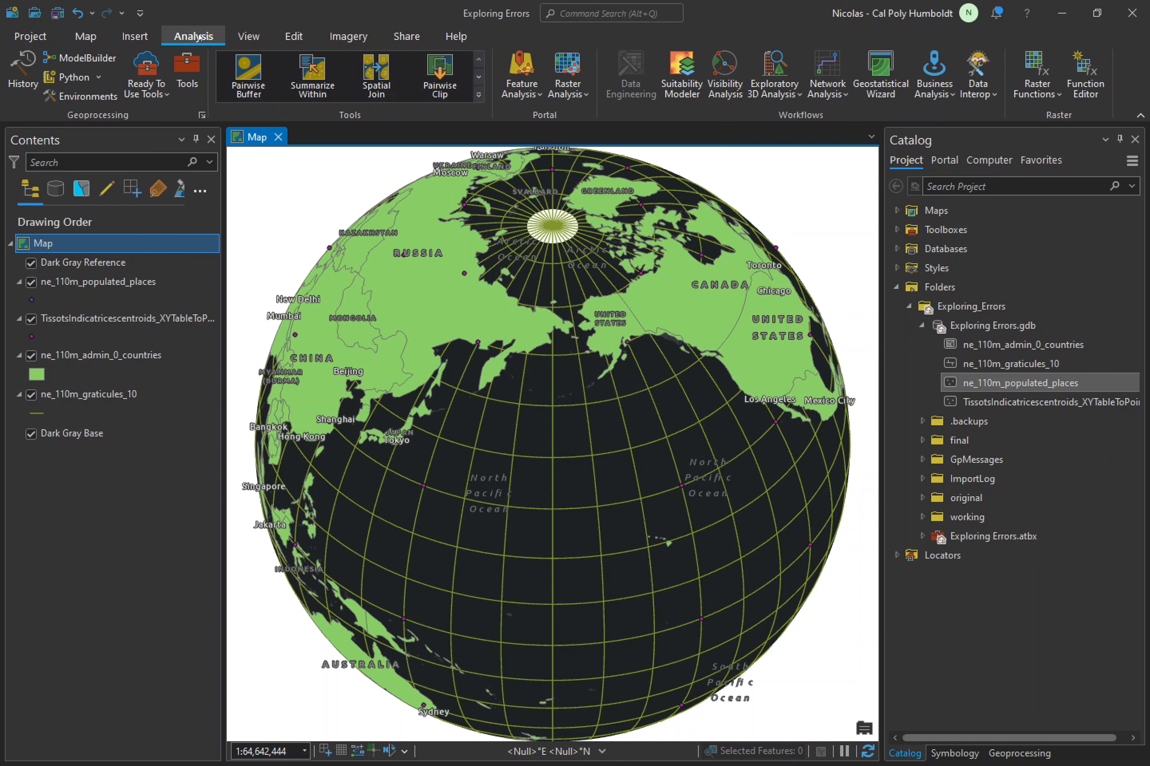
left_click(256, 80)
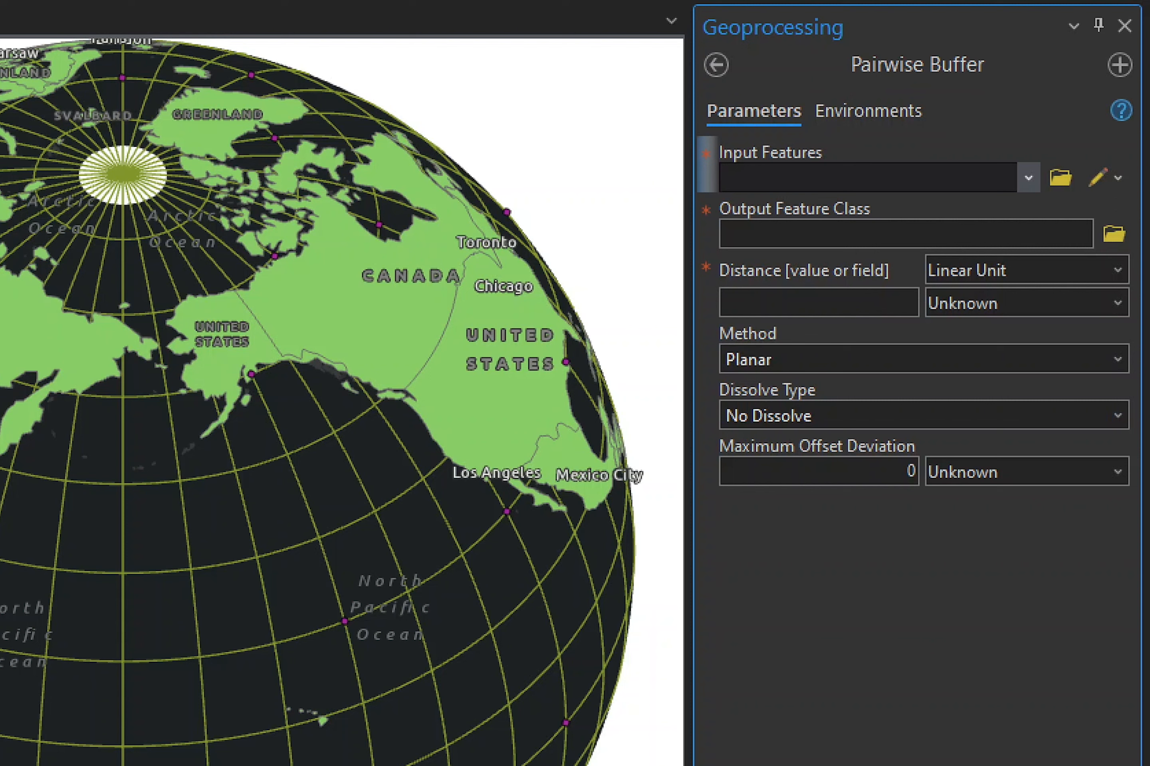
left_click(1028, 178)
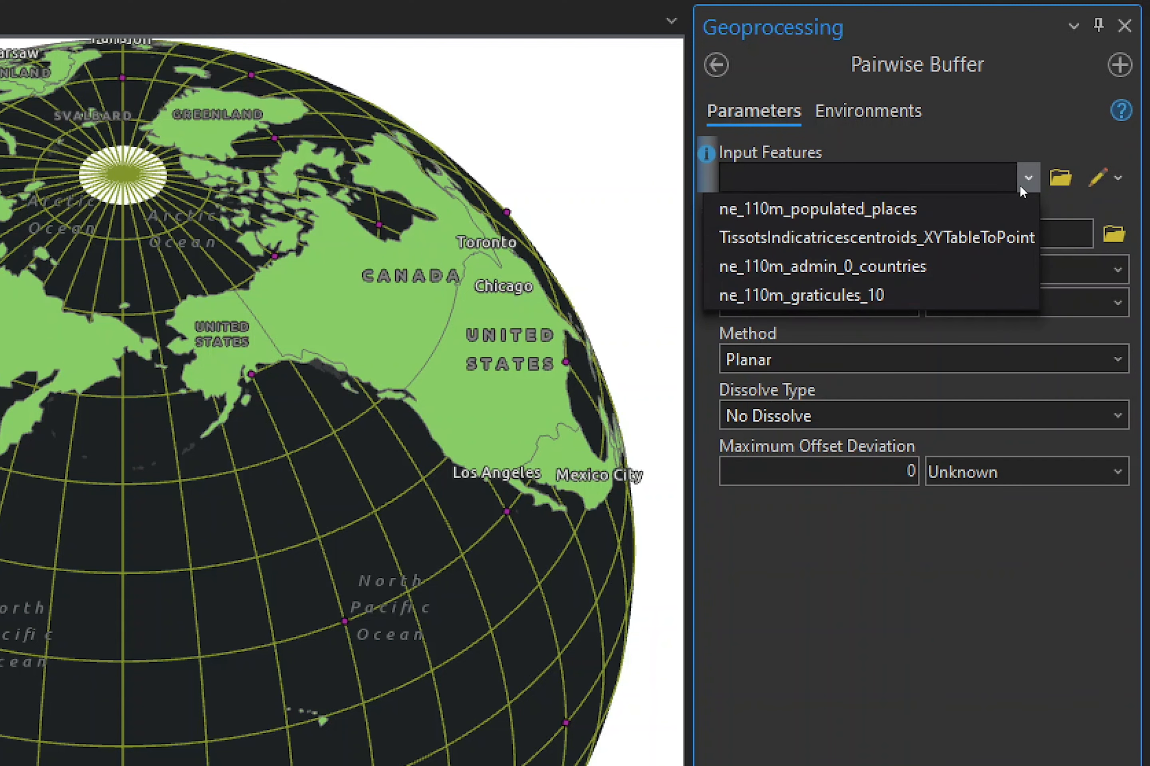
left_click(918, 236)
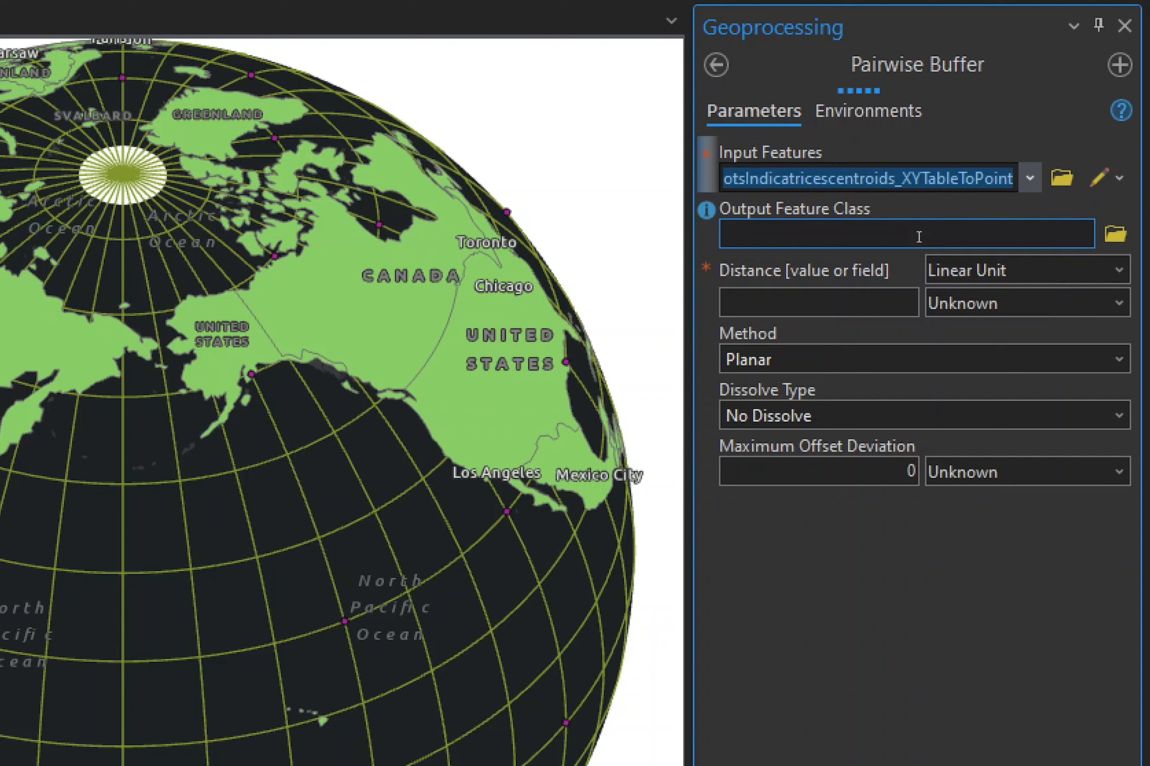
double_click(951, 232)
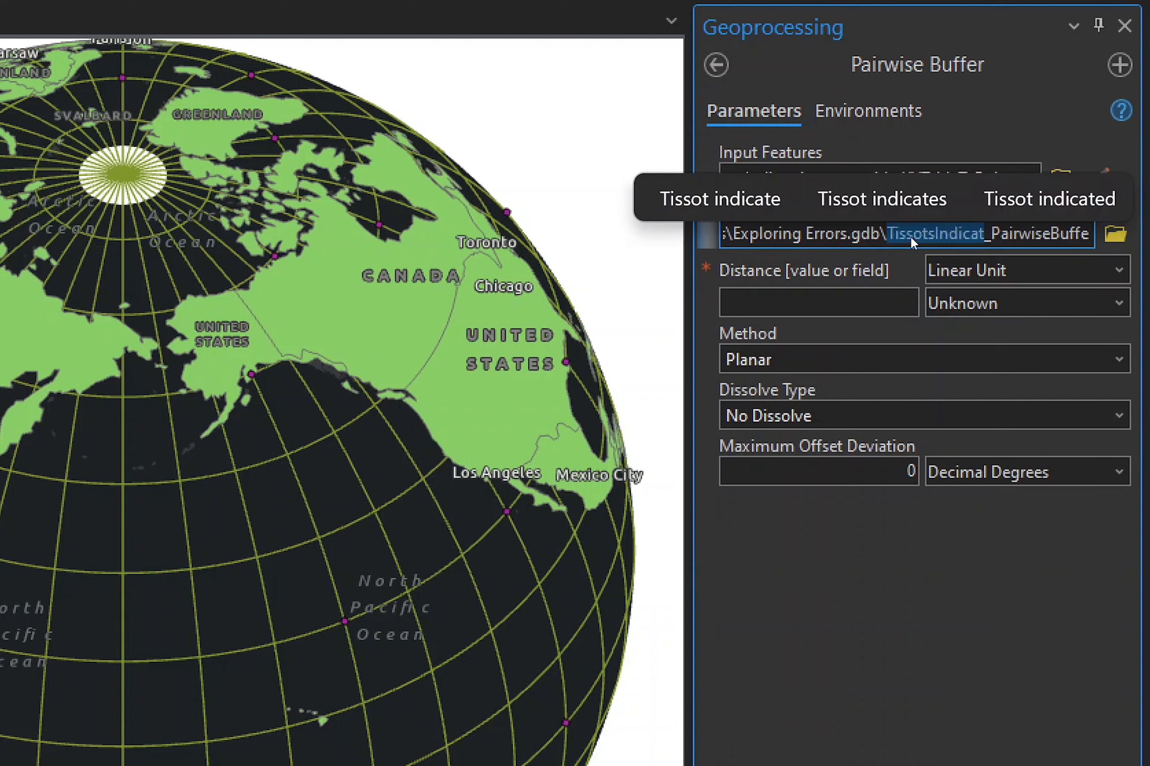
type("indicatrix")
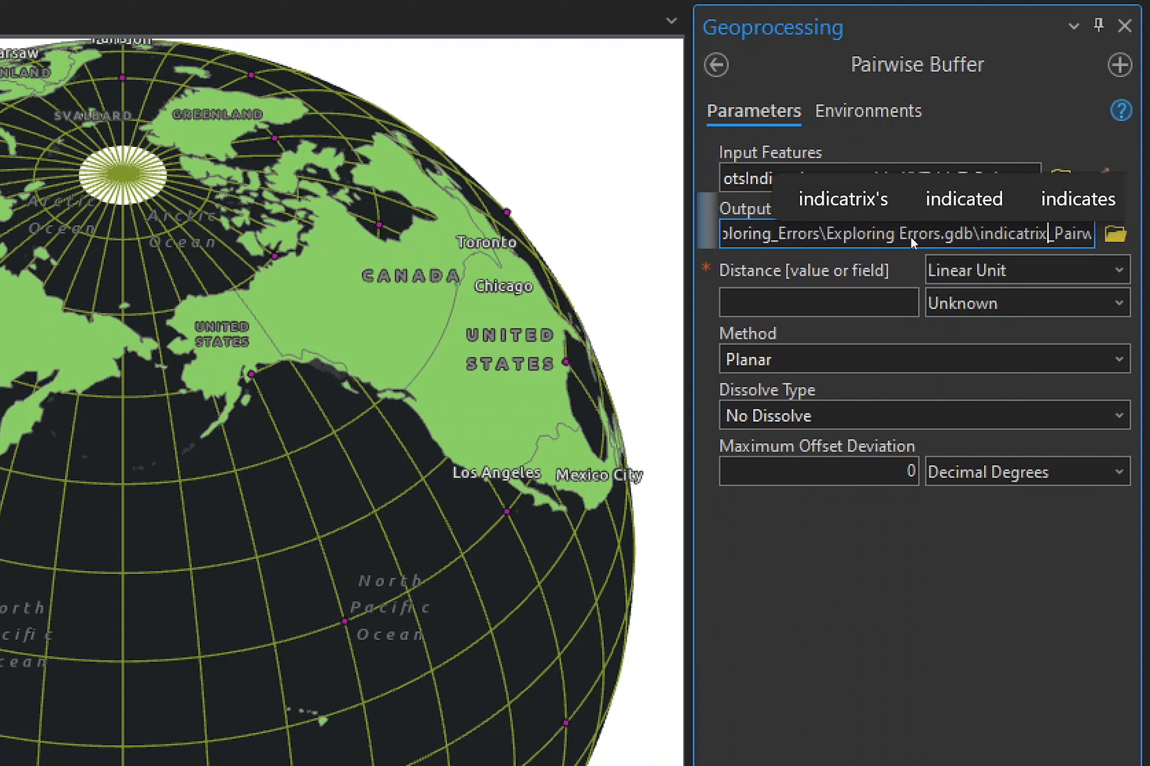
key("shift+End")
key("Delete")
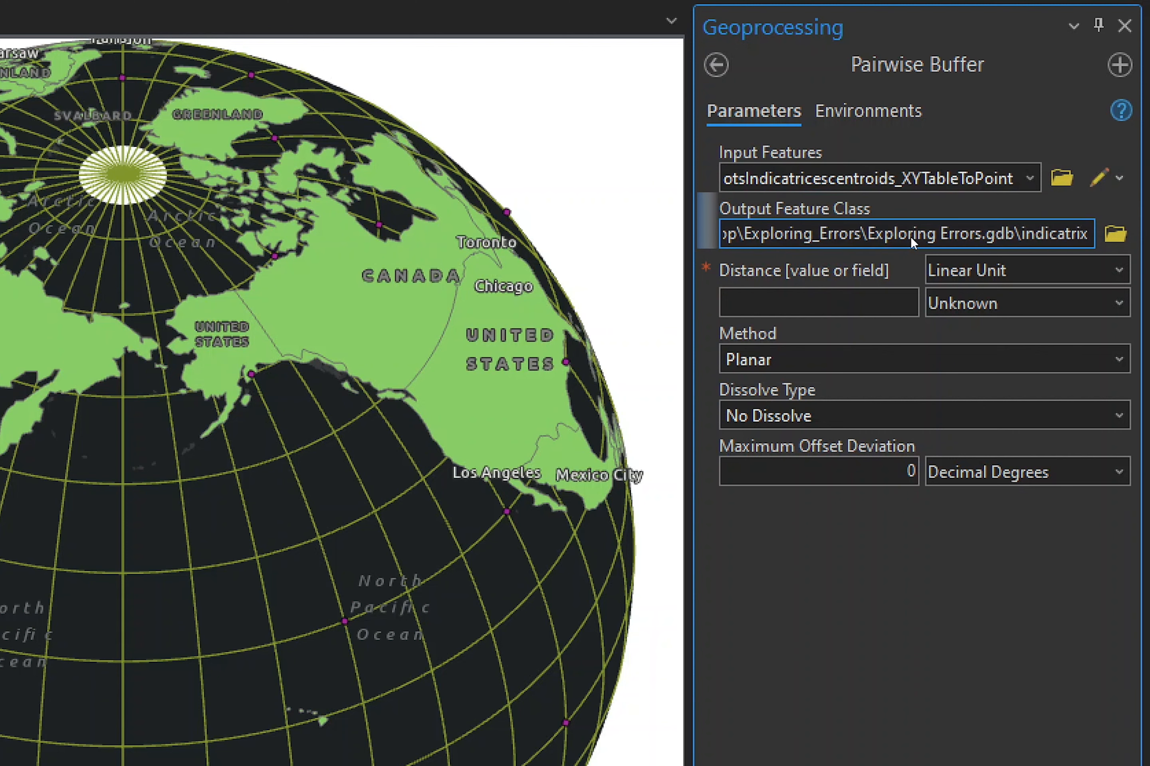
key("Tab")
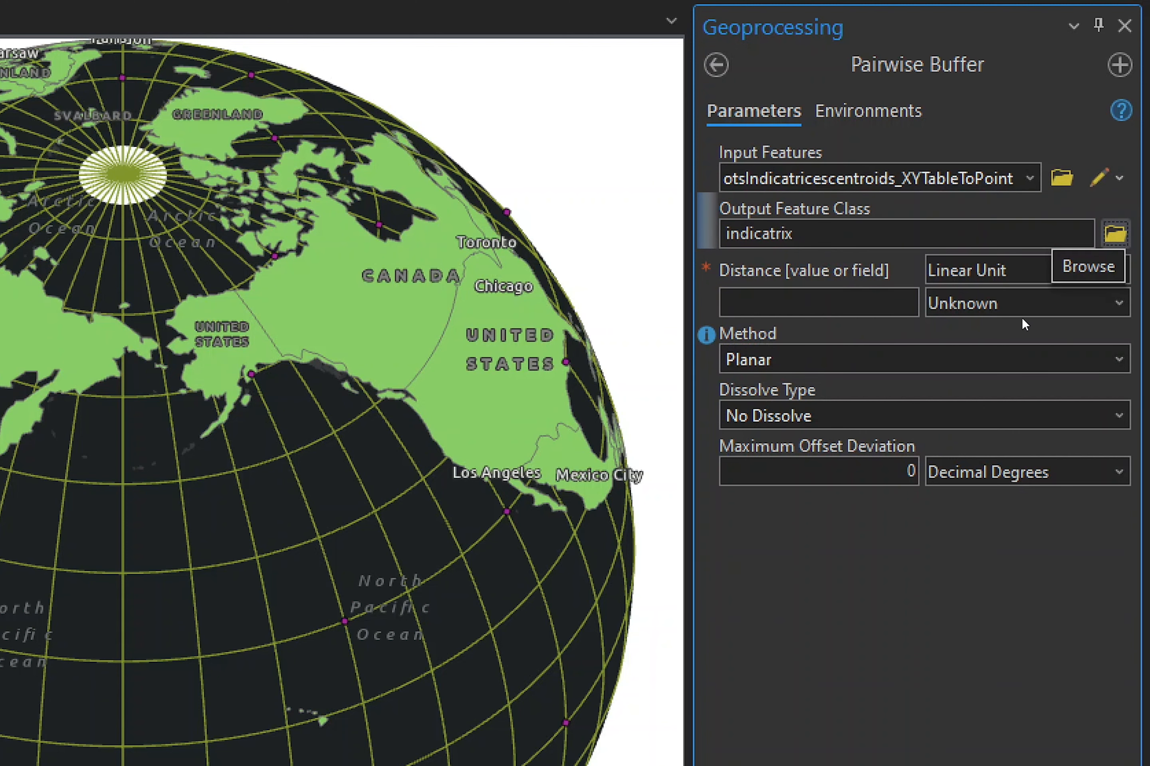
- Set the buffer distance to 500 kilometers and the method to Geodesic (shape preserving), and run the tool
left_click(1117, 302)
left_click(1057, 326)
left_click(883, 305)
type("500")
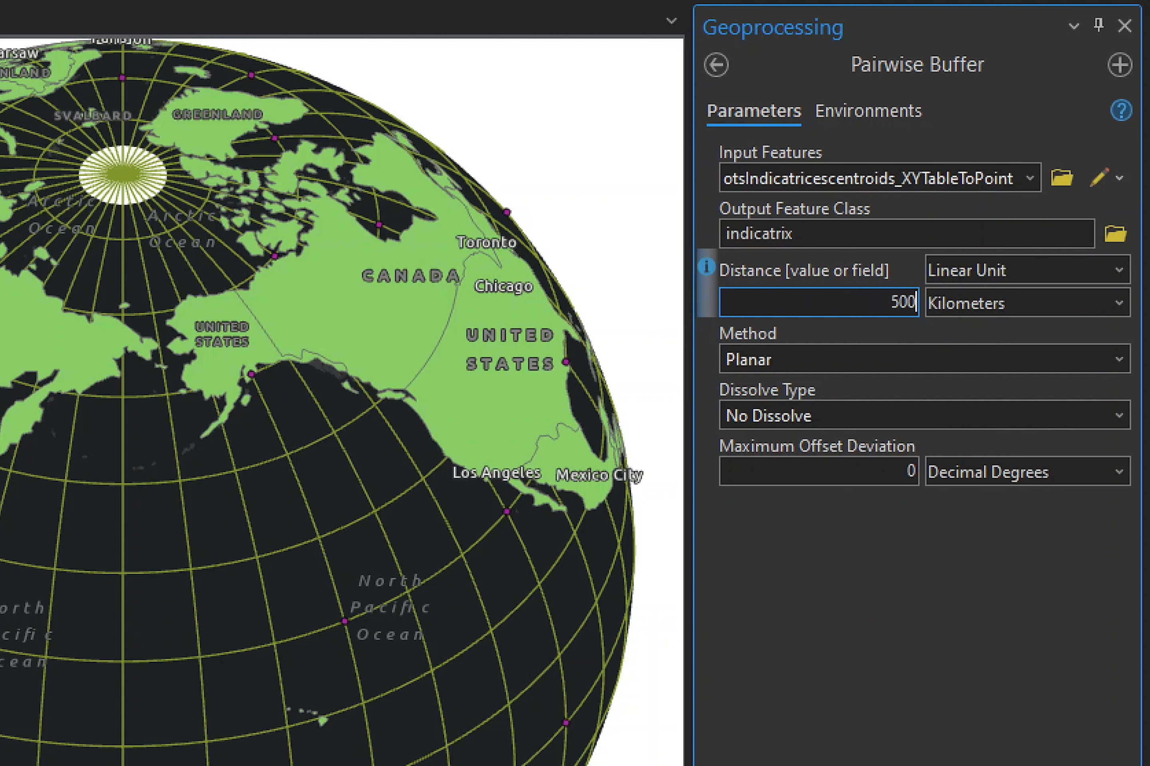
left_click(1118, 359)
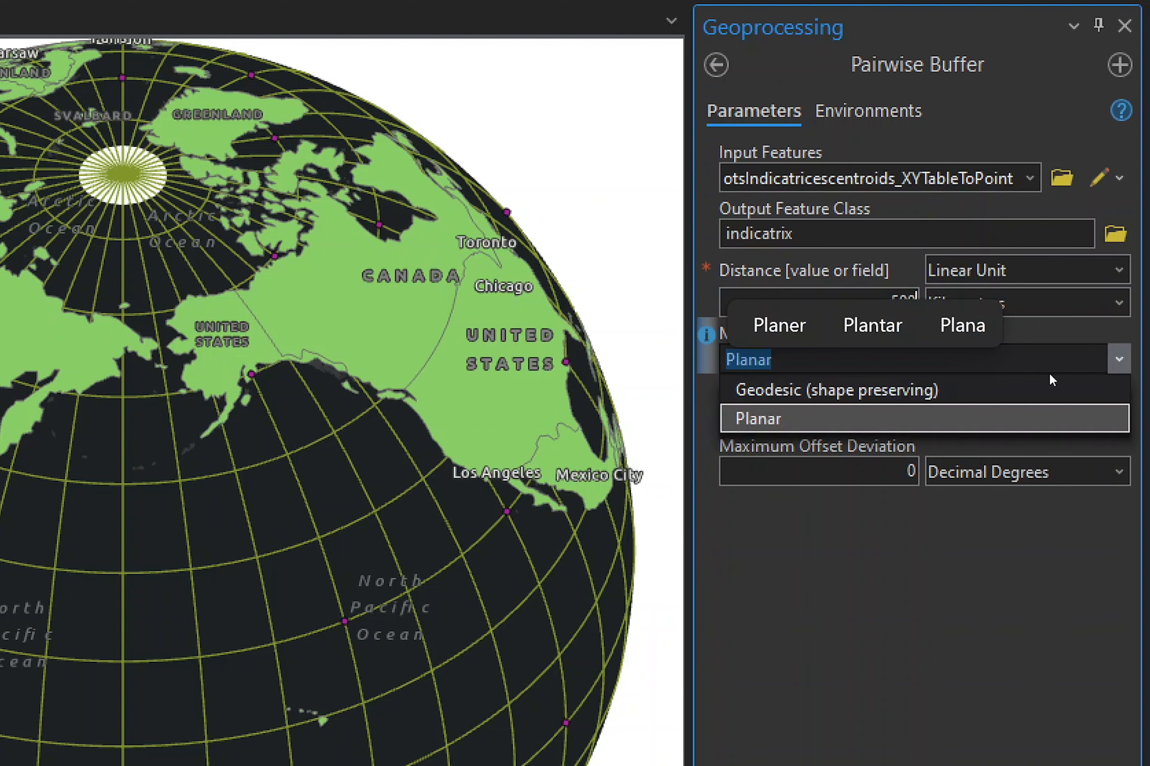
left_click(1034, 388)
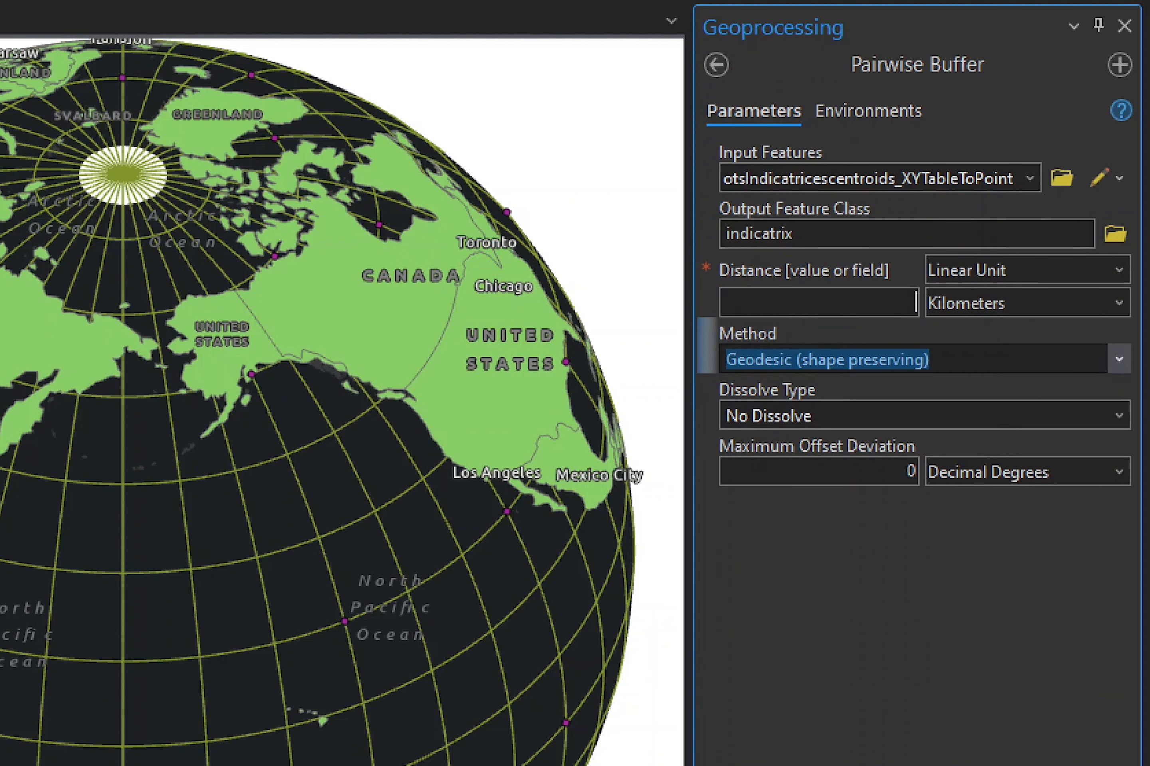
left_click(847, 311)
type("500")
left_click(995, 569)
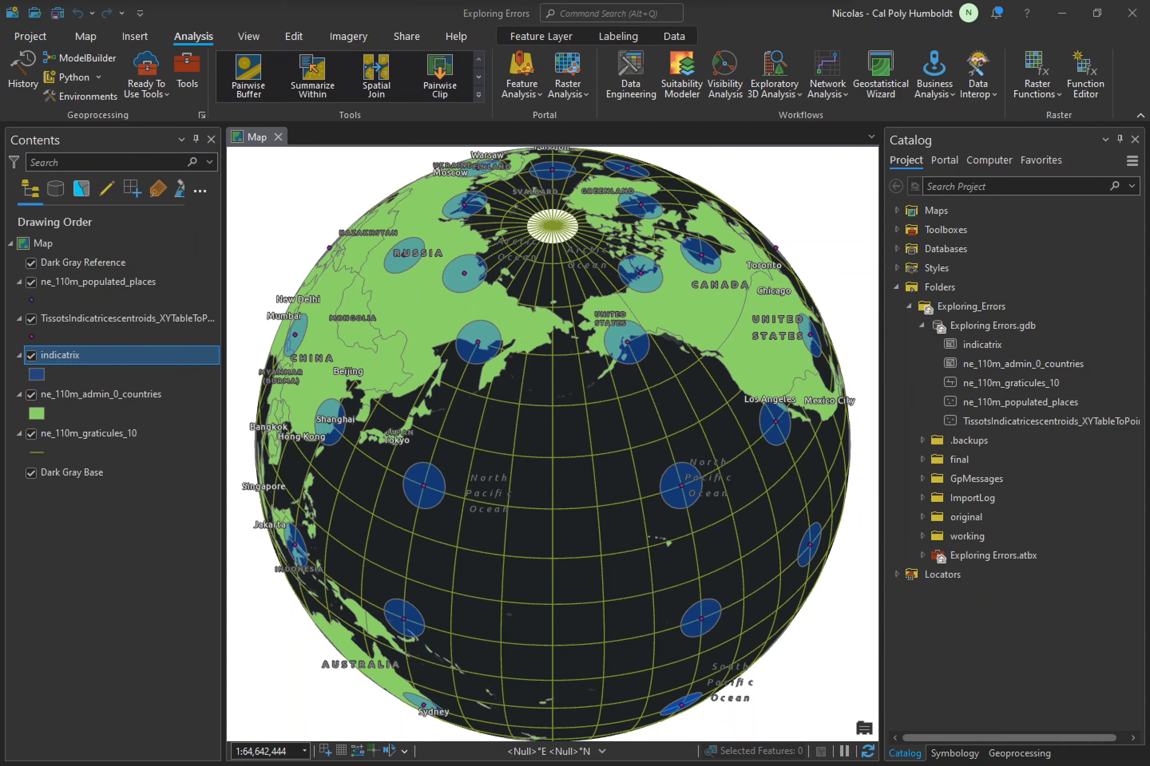
- Capture a screenshot of the ArcGIS Pro window and paste it into the blank Word document
left_click(738, 12)
key("alt+Print")
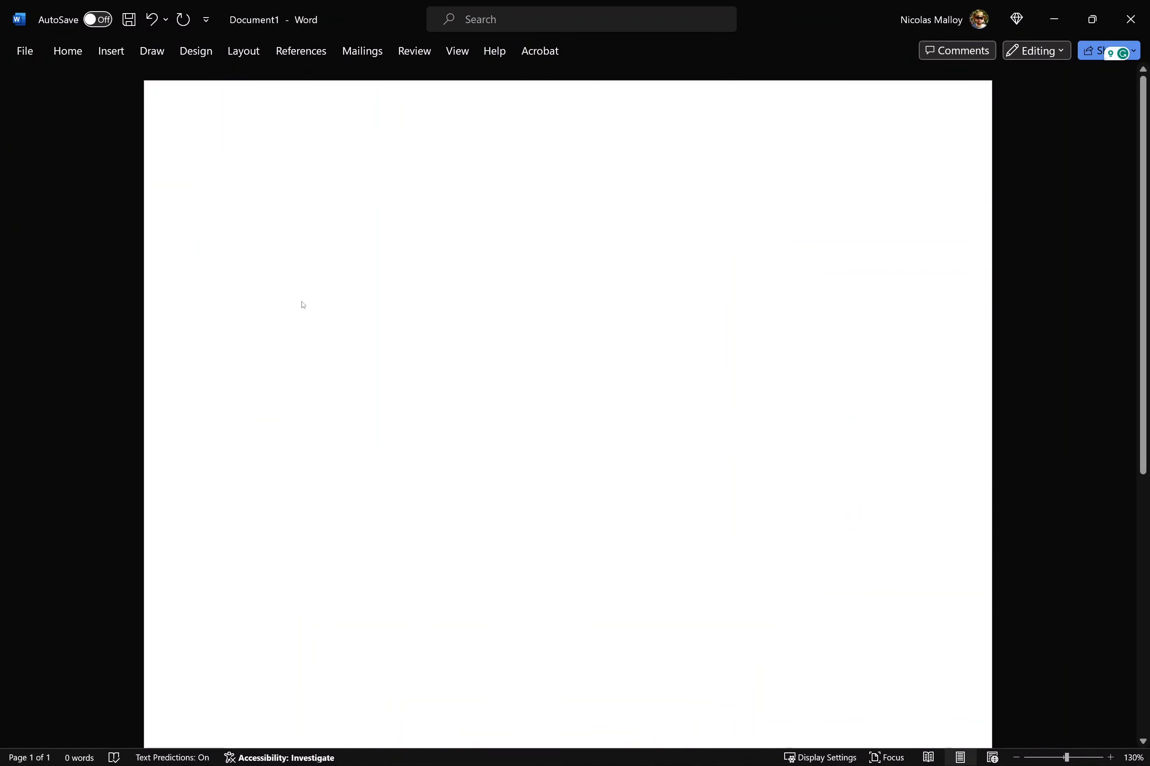
key("ctrl+v")
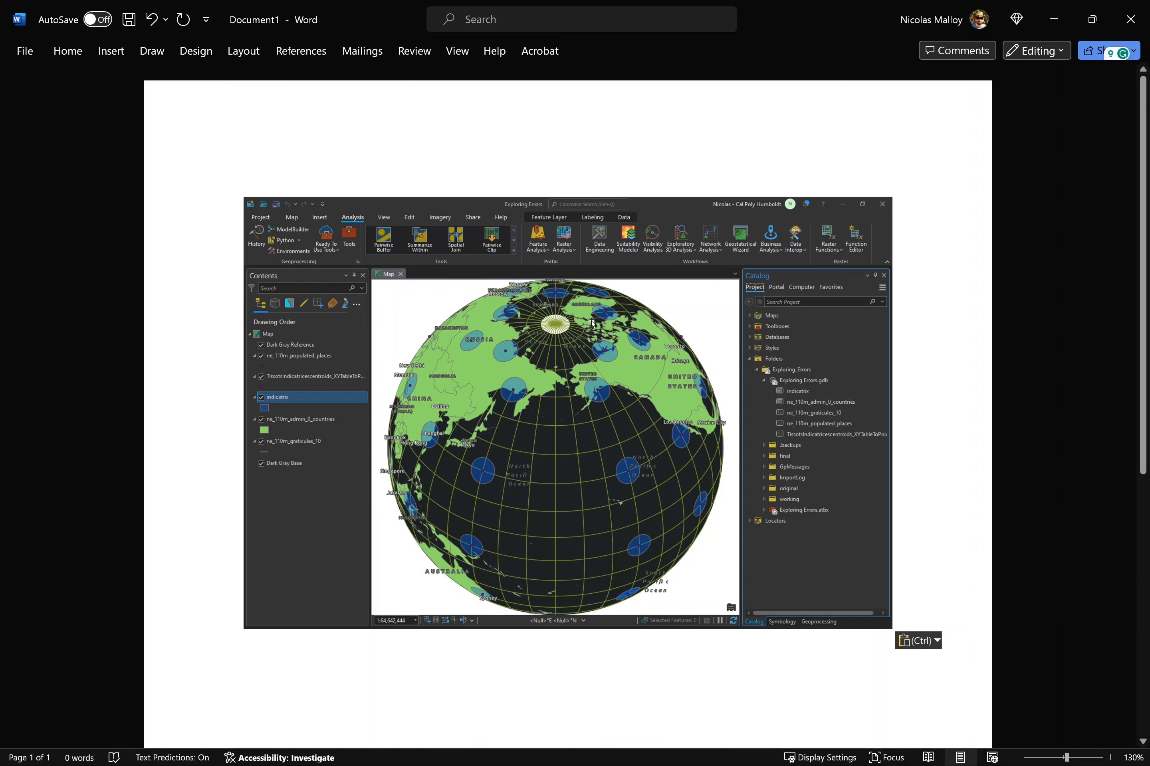
- Crop the pasted screenshot so that only the map view remains
left_click(594, 336)
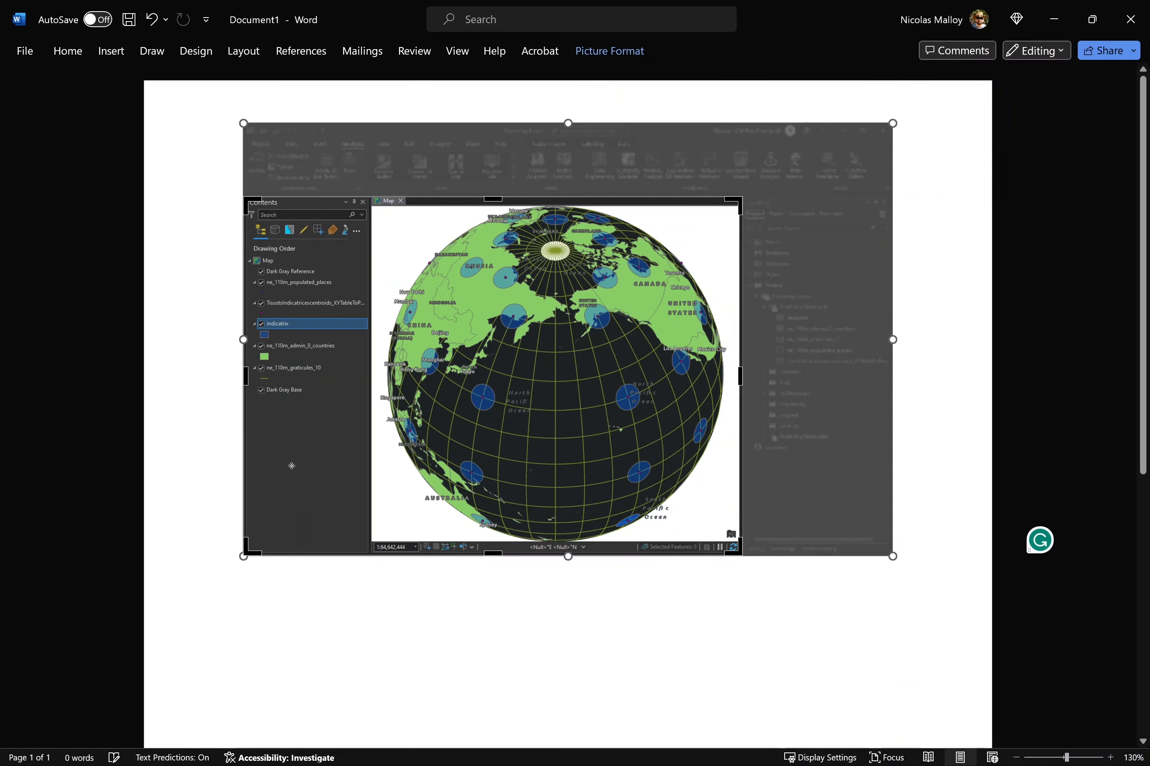
left_click_drag(246, 553, 371, 550)
left_click(660, 537)
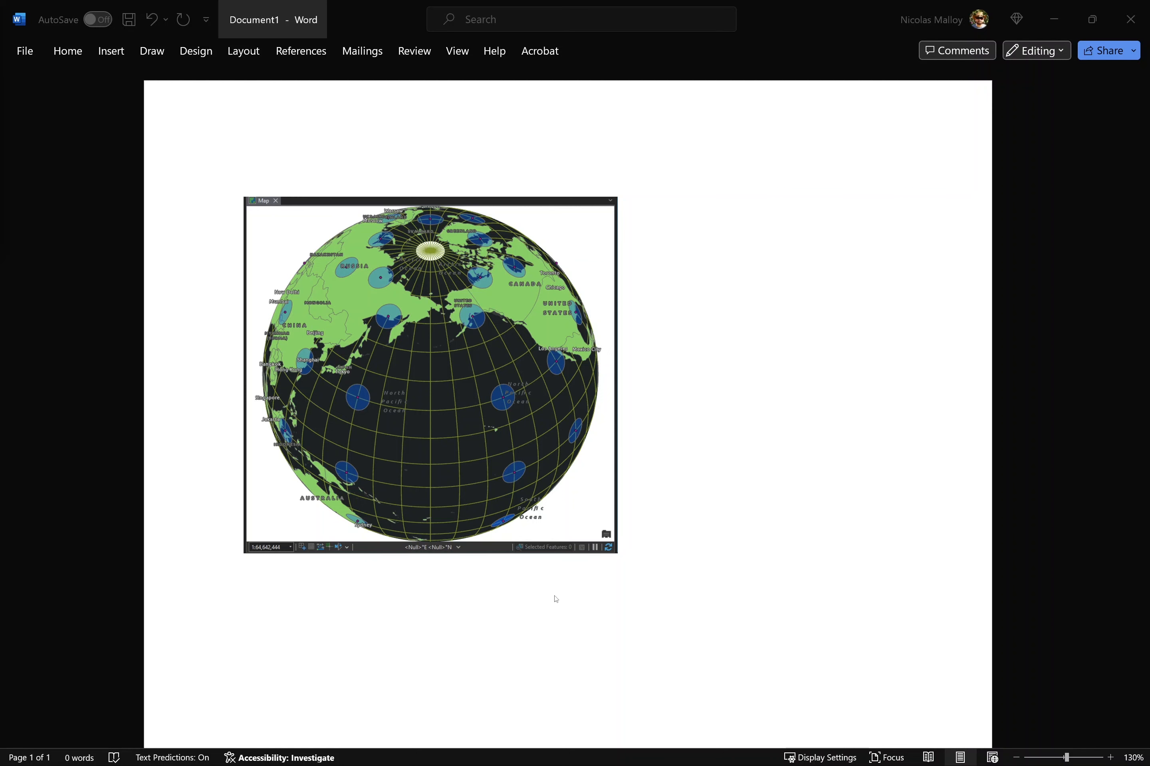
- Paste the four numbered questions about preserved and distorted properties below the cropped map picture
left_click(531, 619)
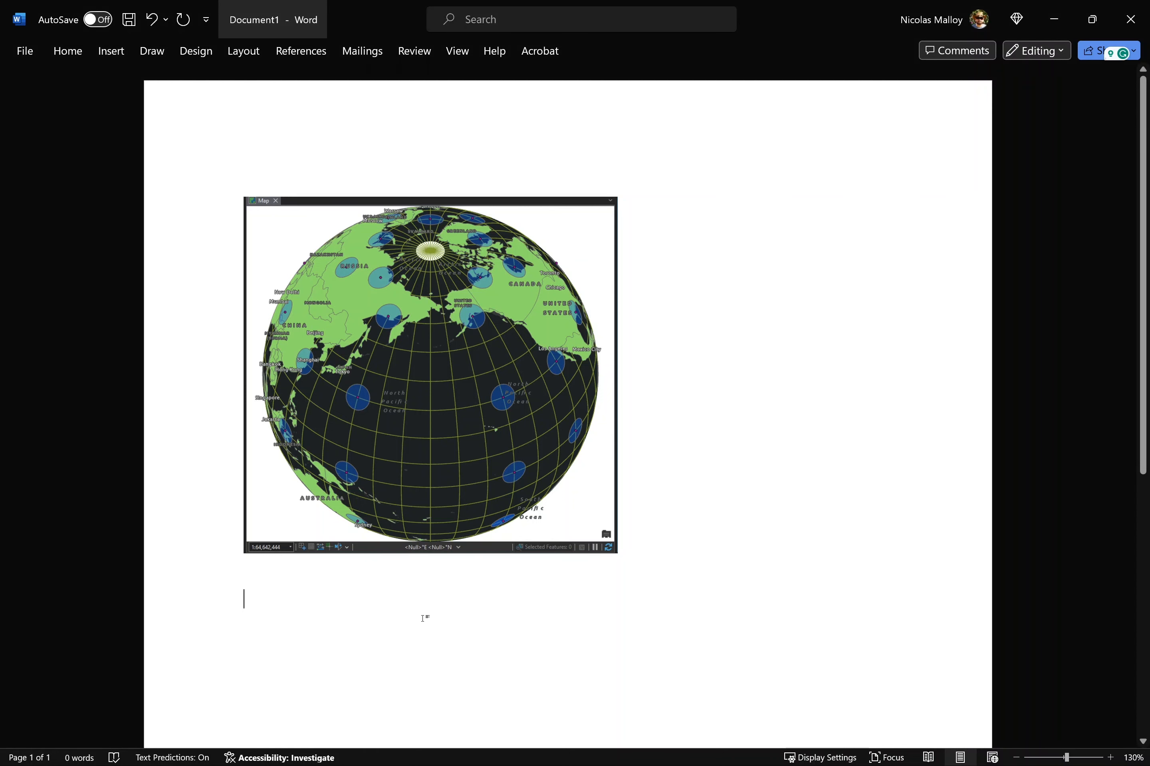
right_click(424, 619)
left_click(489, 412)
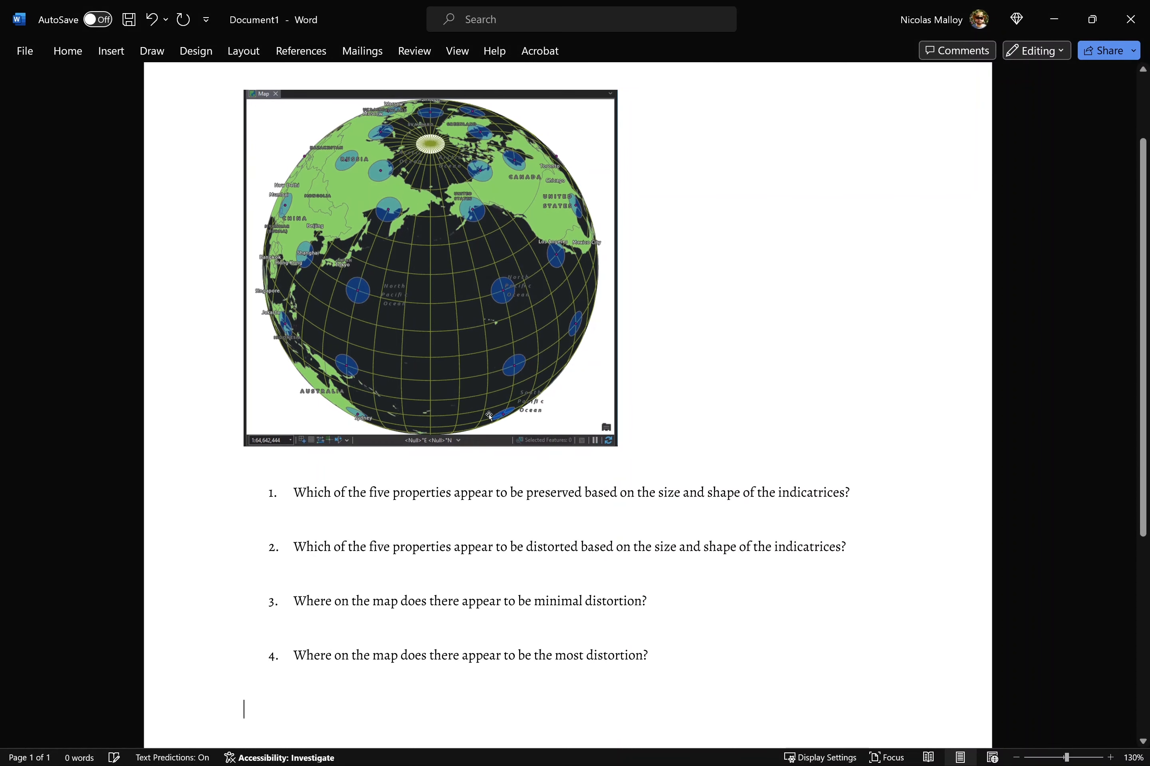
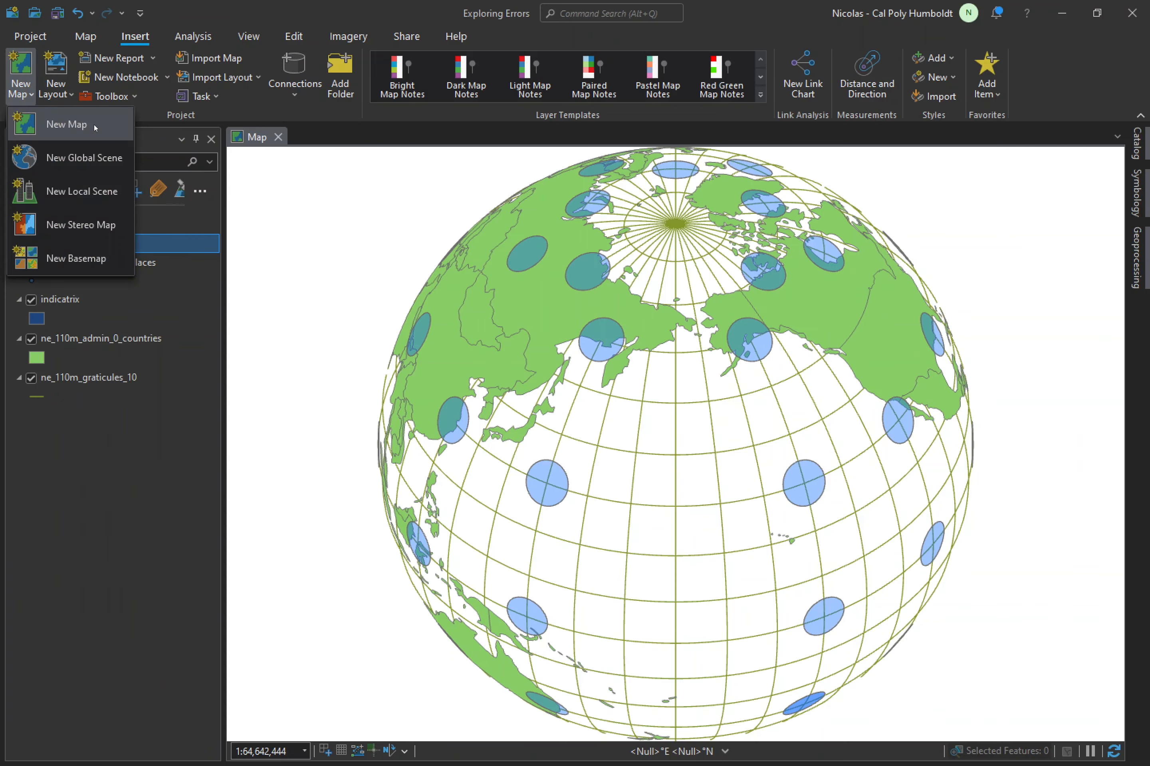
- Switch to ArcGIS Pro and insert a new map into the Exploring Errors project
left_click(149, 197)
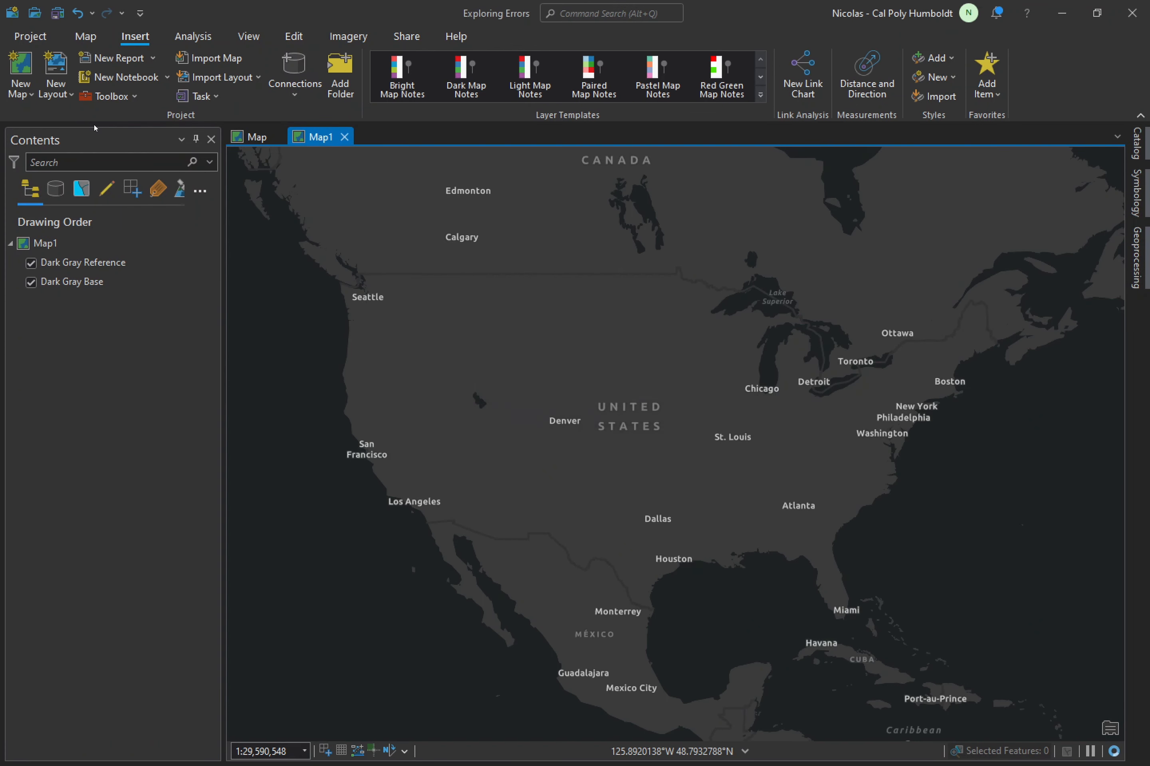
- Rename the new map to Datum Shift in its map properties
left_click(77, 243)
right_click(76, 243)
left_click(186, 614)
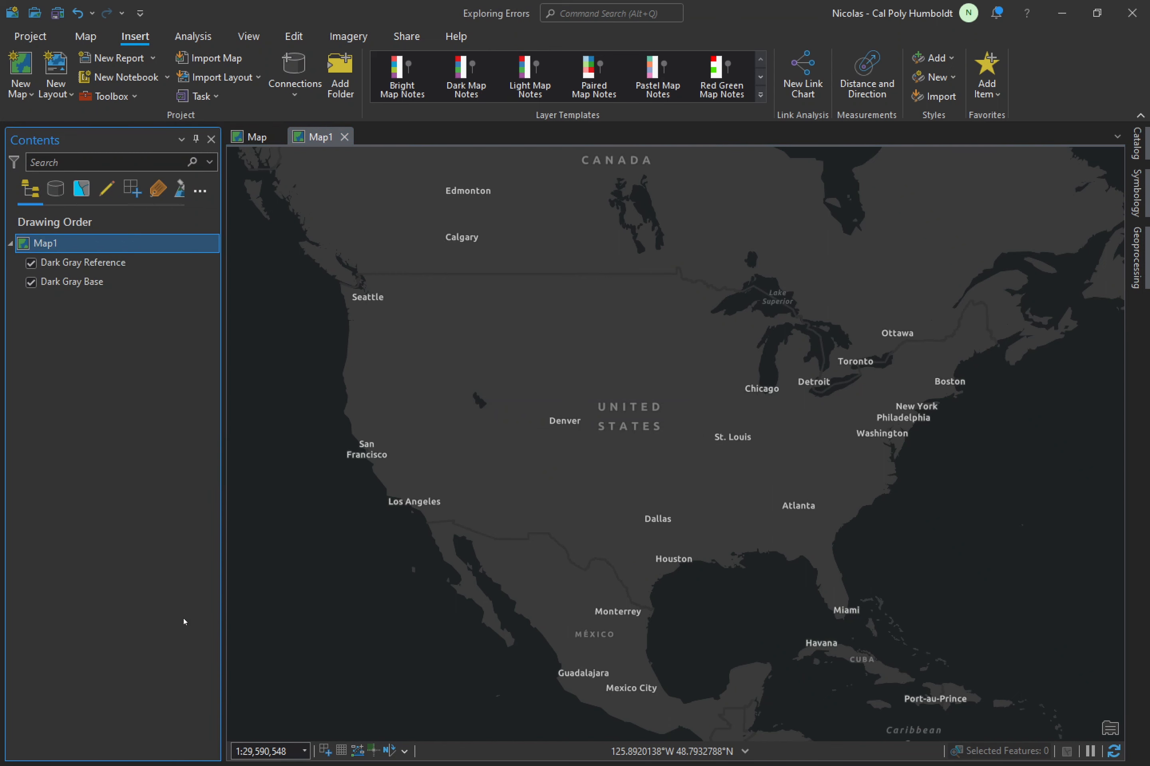
left_click(297, 195)
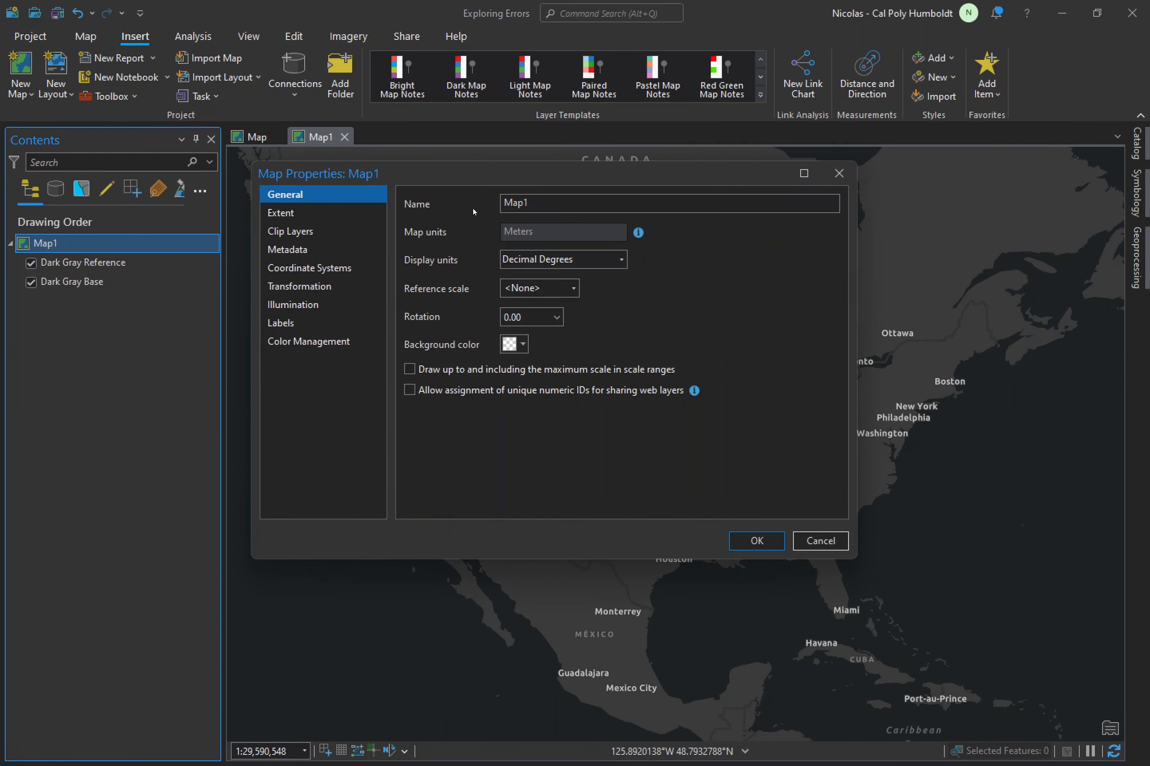
left_click_drag(544, 203, 466, 201)
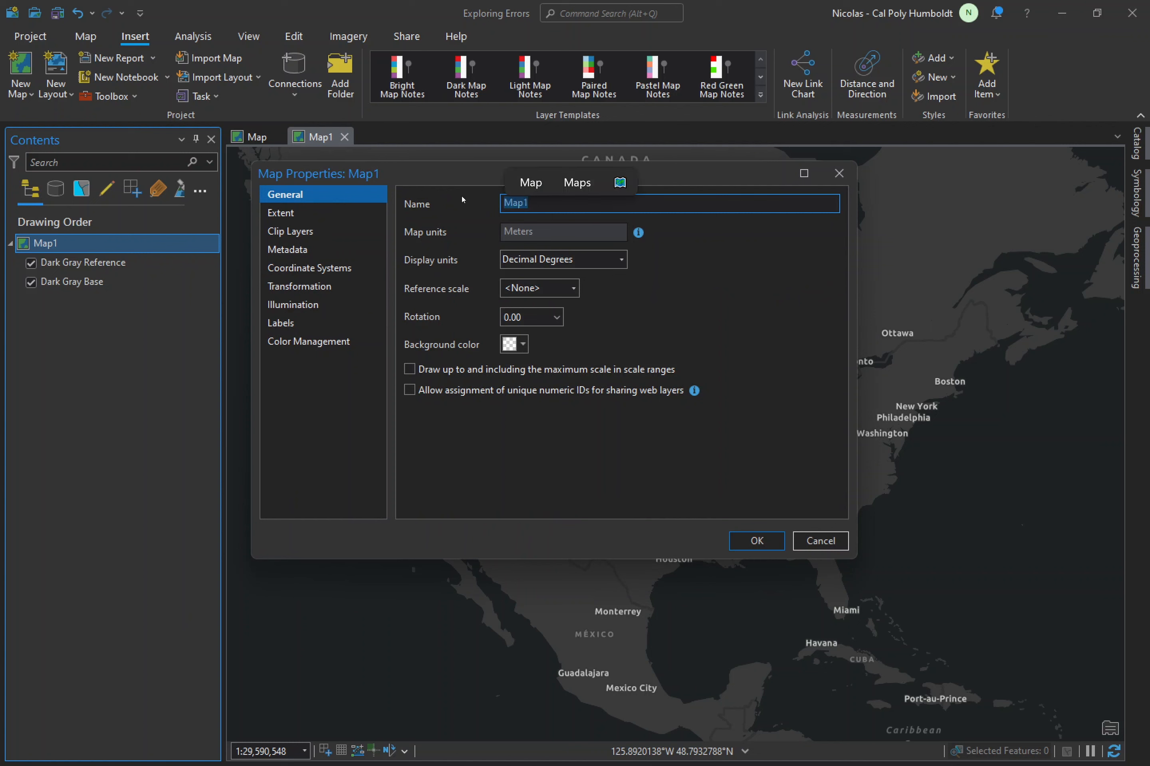
type("Datum Shift")
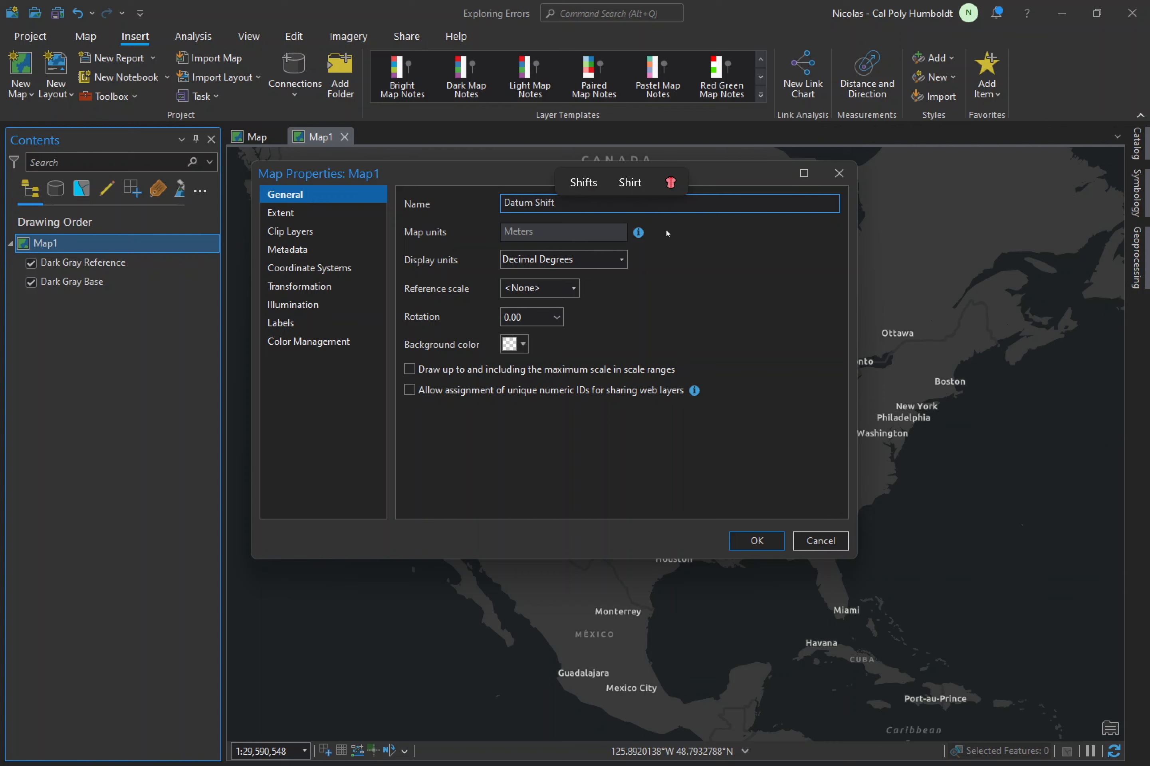
left_click(756, 541)
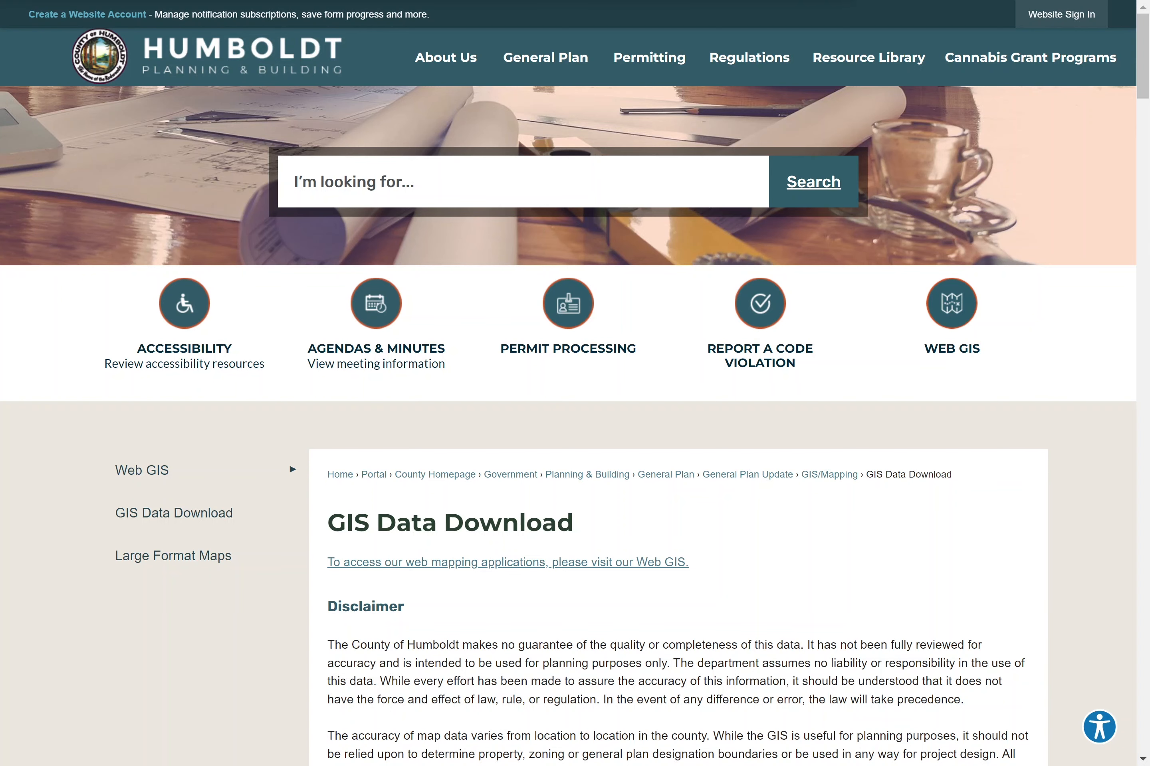
- On Humboldt County's GIS Data Download web page, save the Roadway Centerline shapefile zip into the original folder of Exploring_Errors
scroll(870, 504, "down", 3)
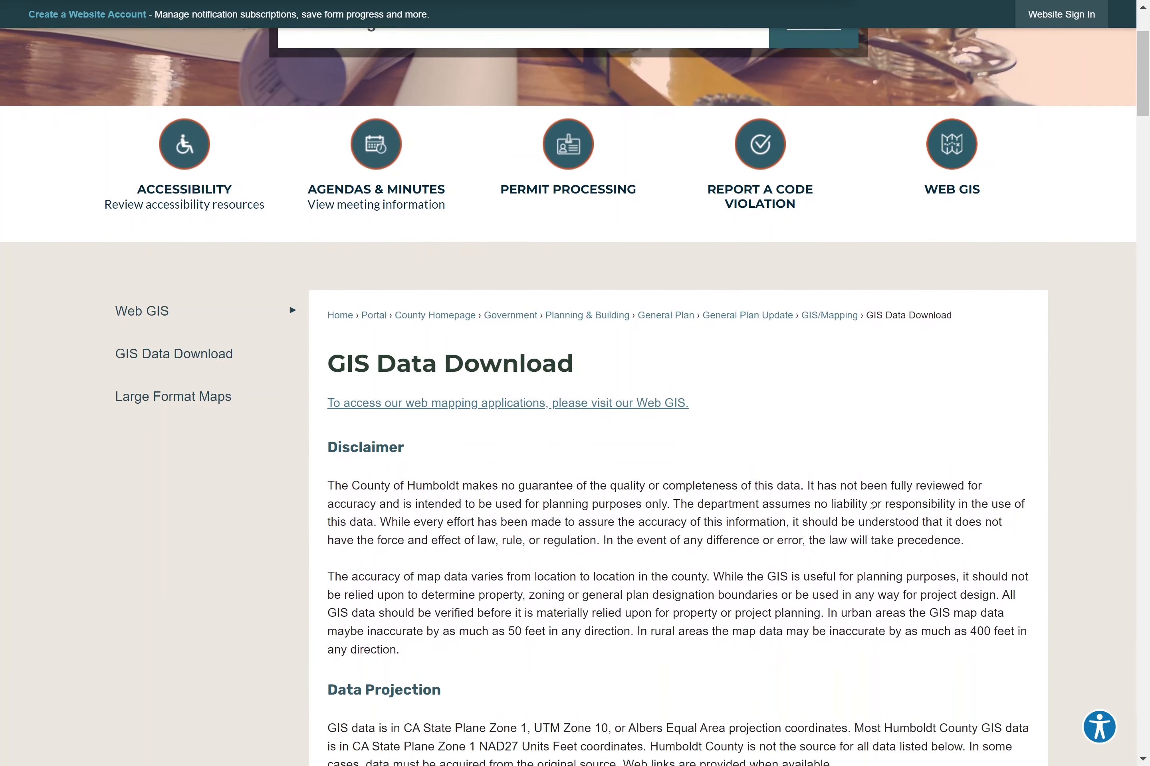
scroll(870, 504, "down", 10)
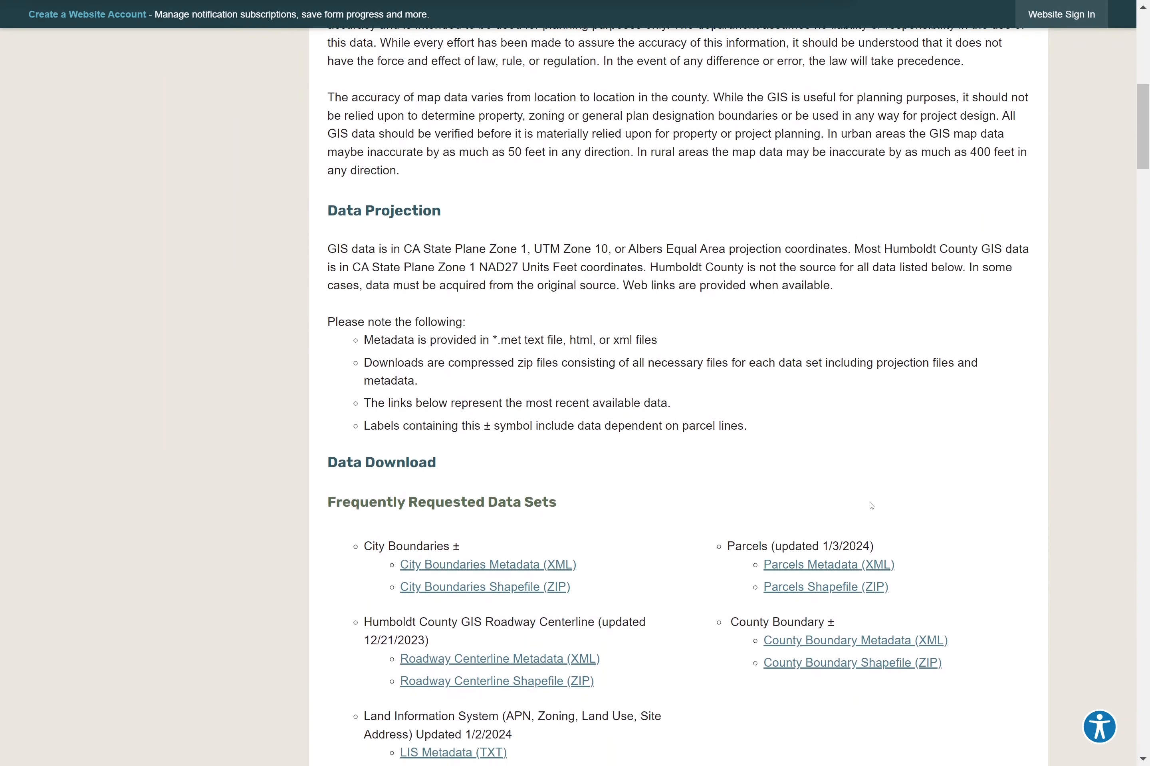
scroll(870, 505, "down", 5)
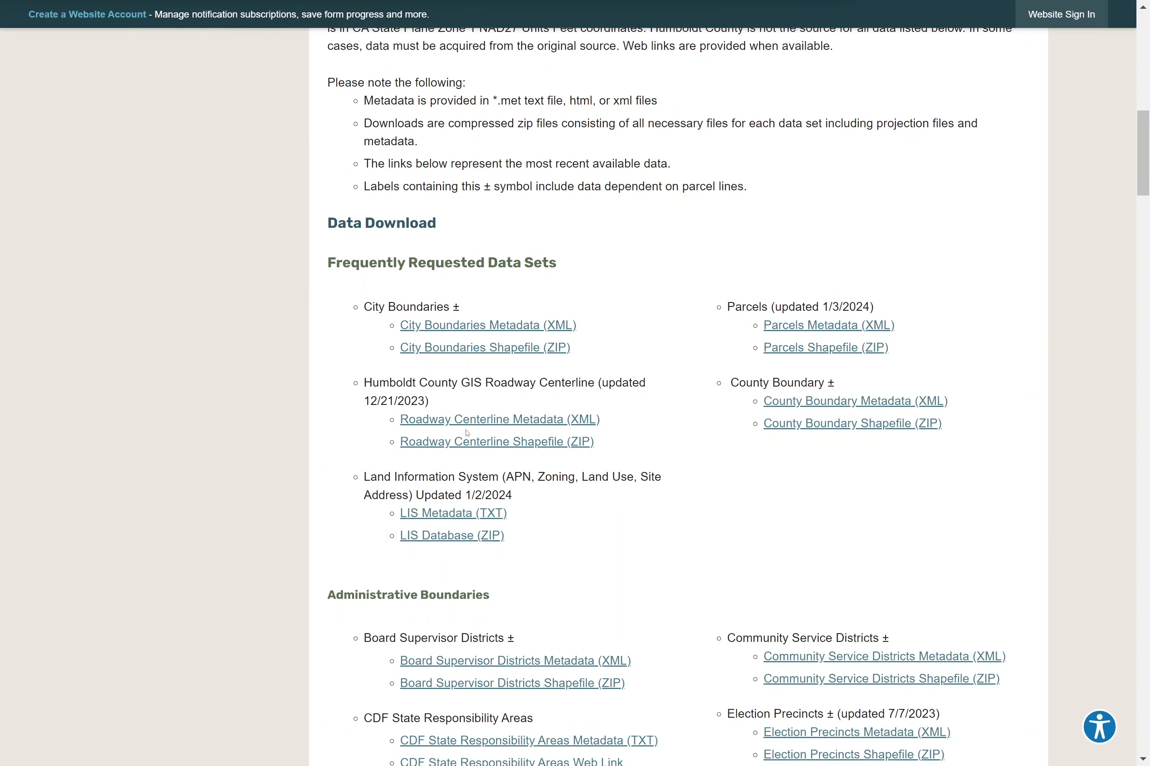
right_click(451, 440)
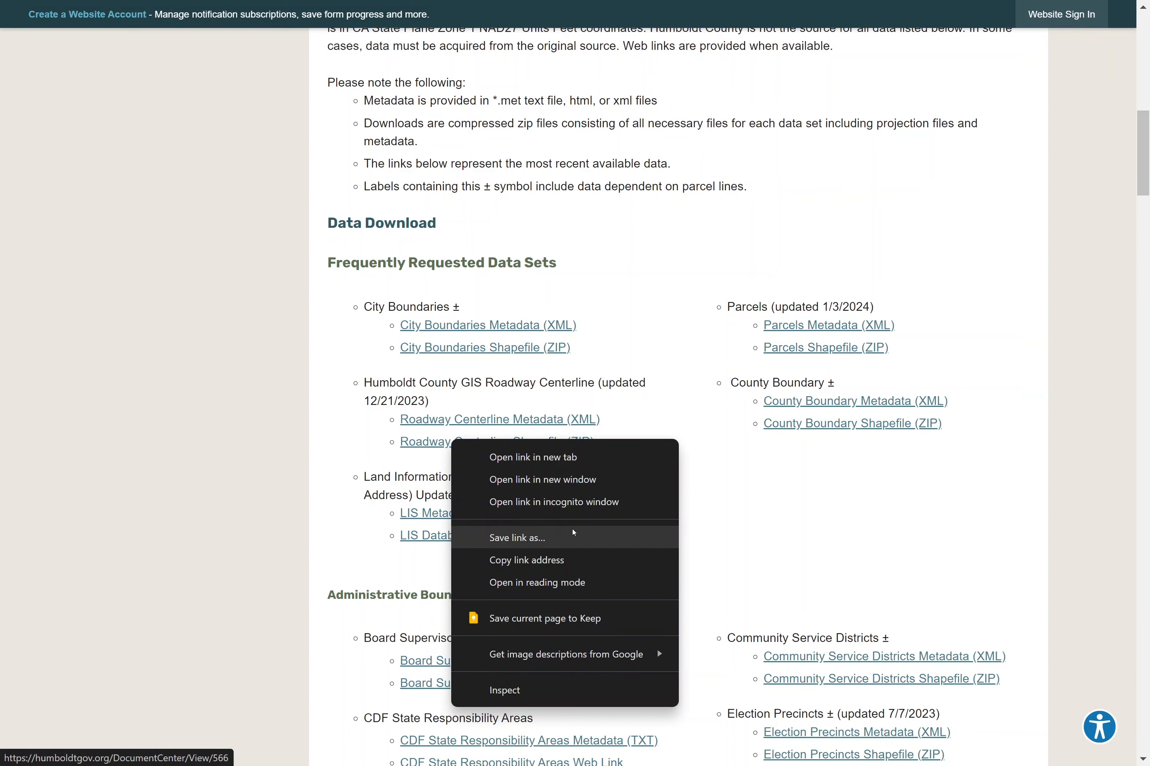
left_click(573, 534)
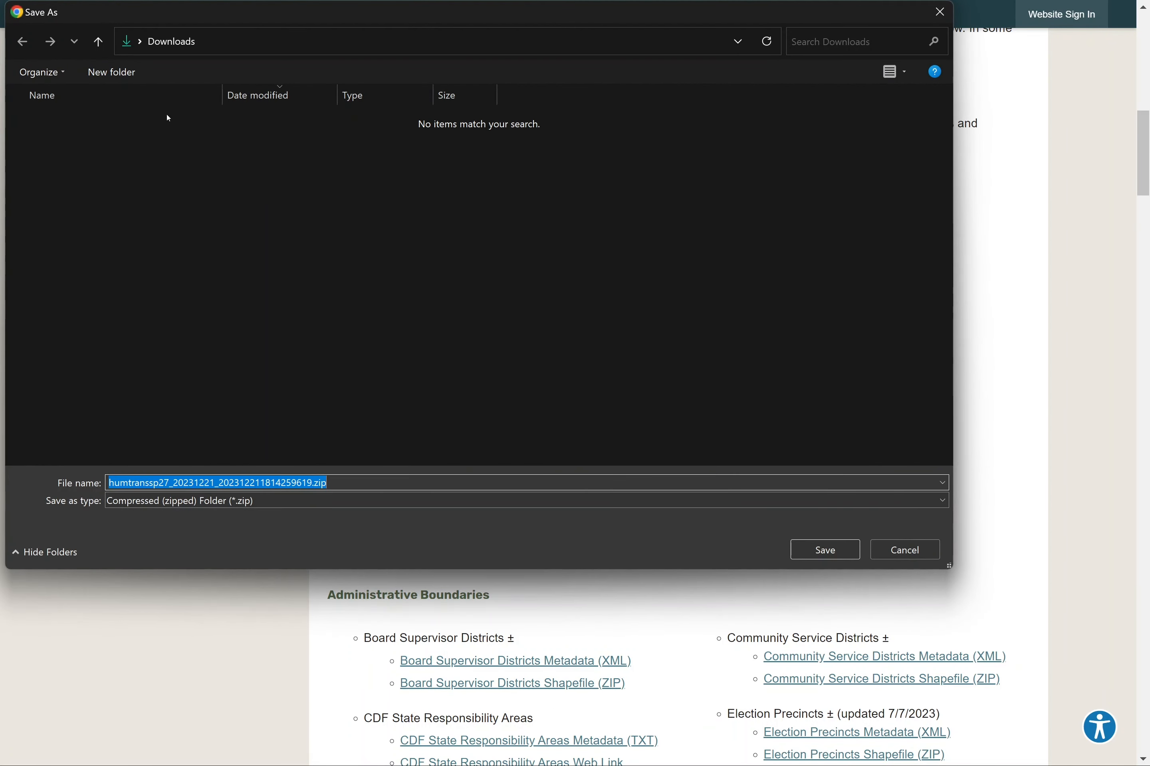
left_click(99, 43)
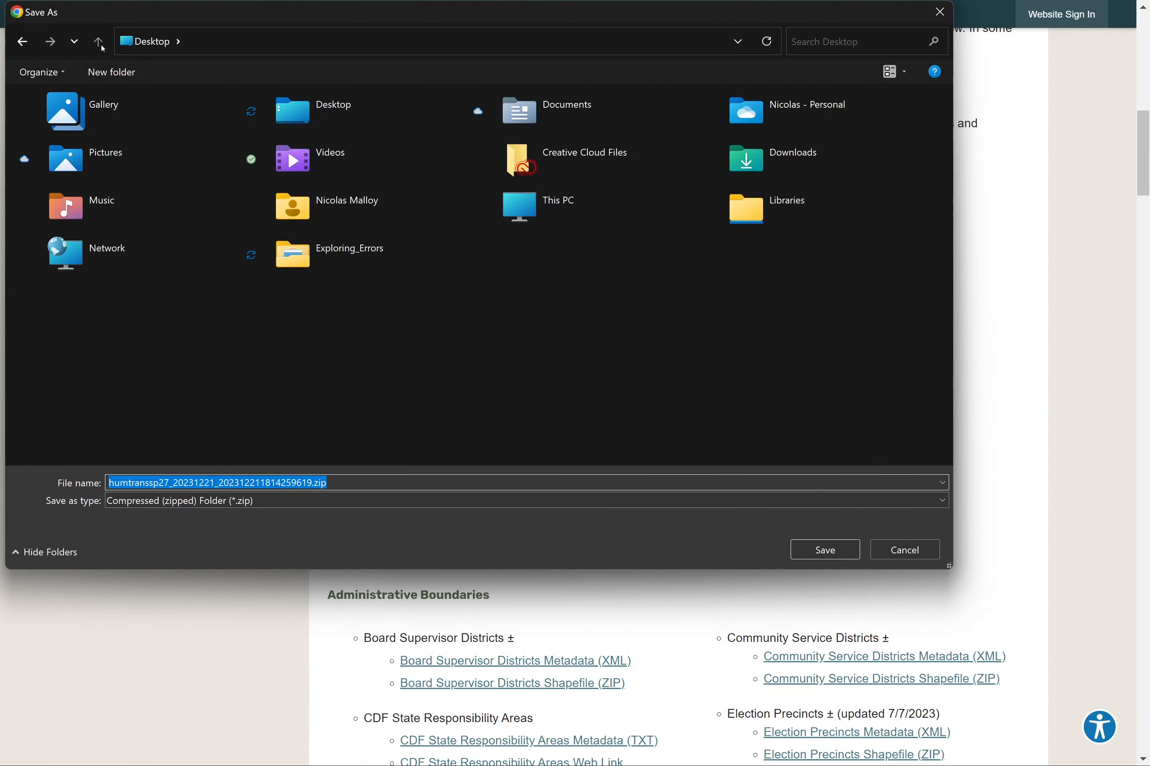
double_click(351, 267)
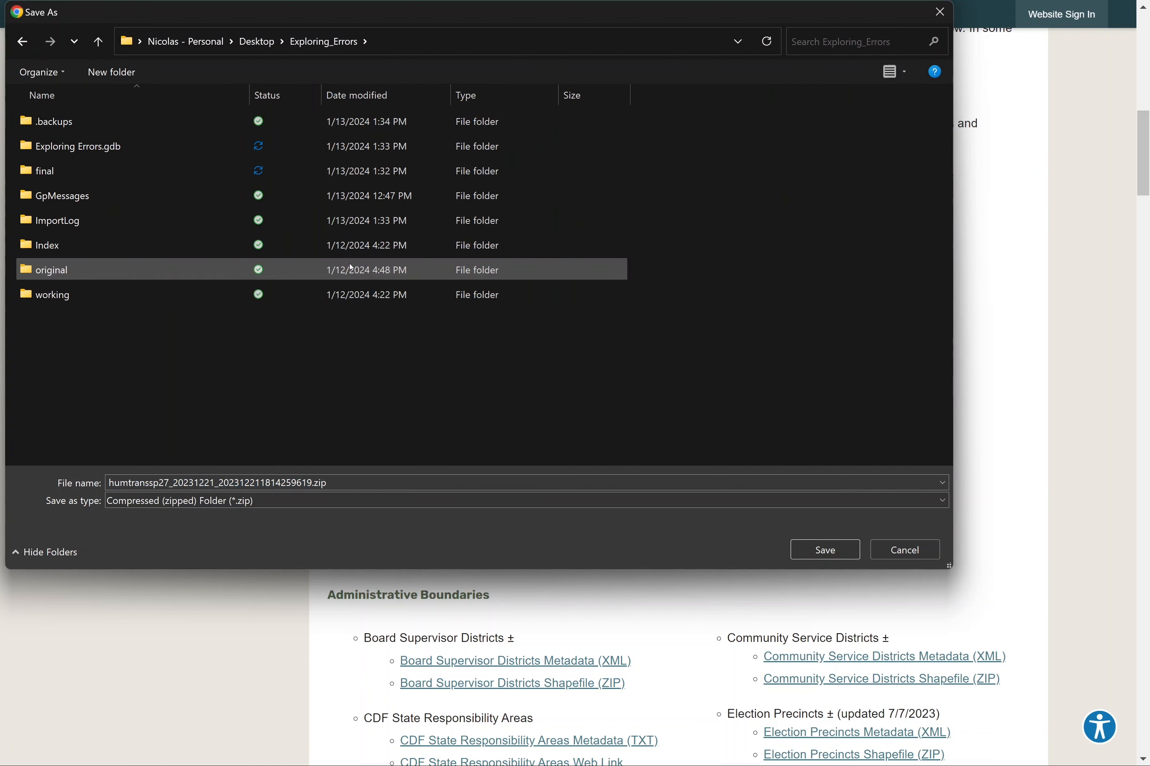
left_click(82, 270)
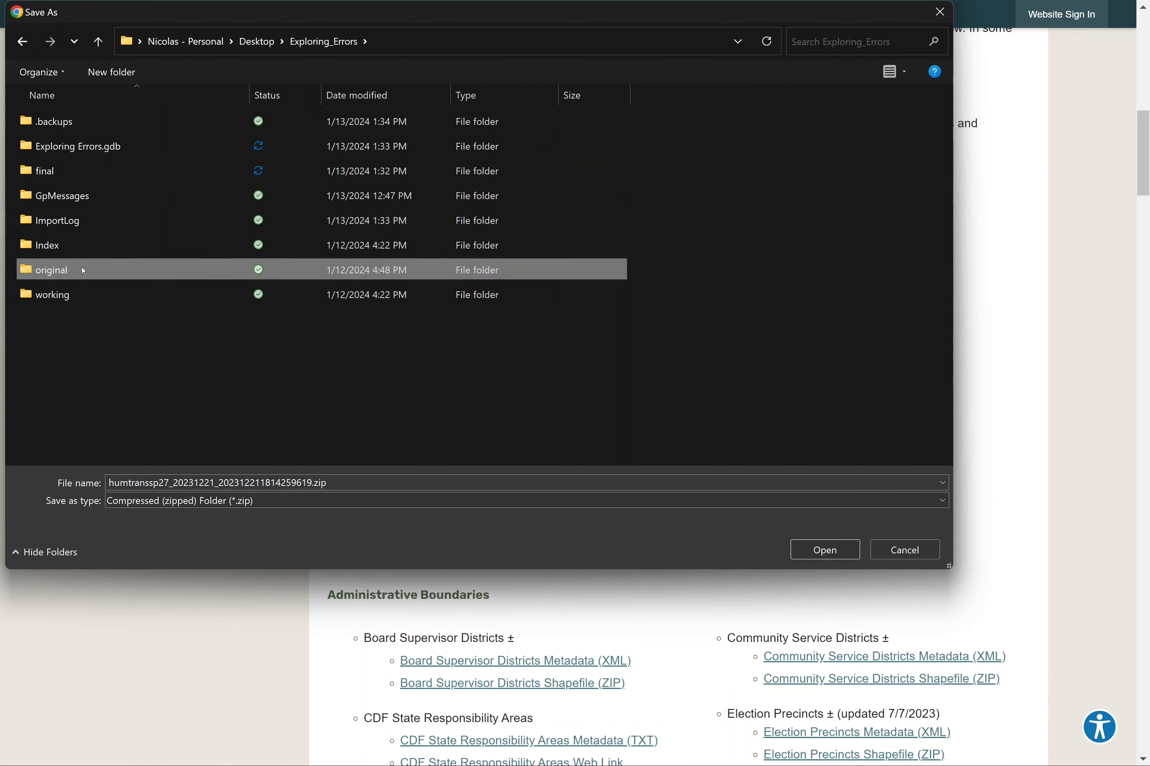
double_click(83, 269)
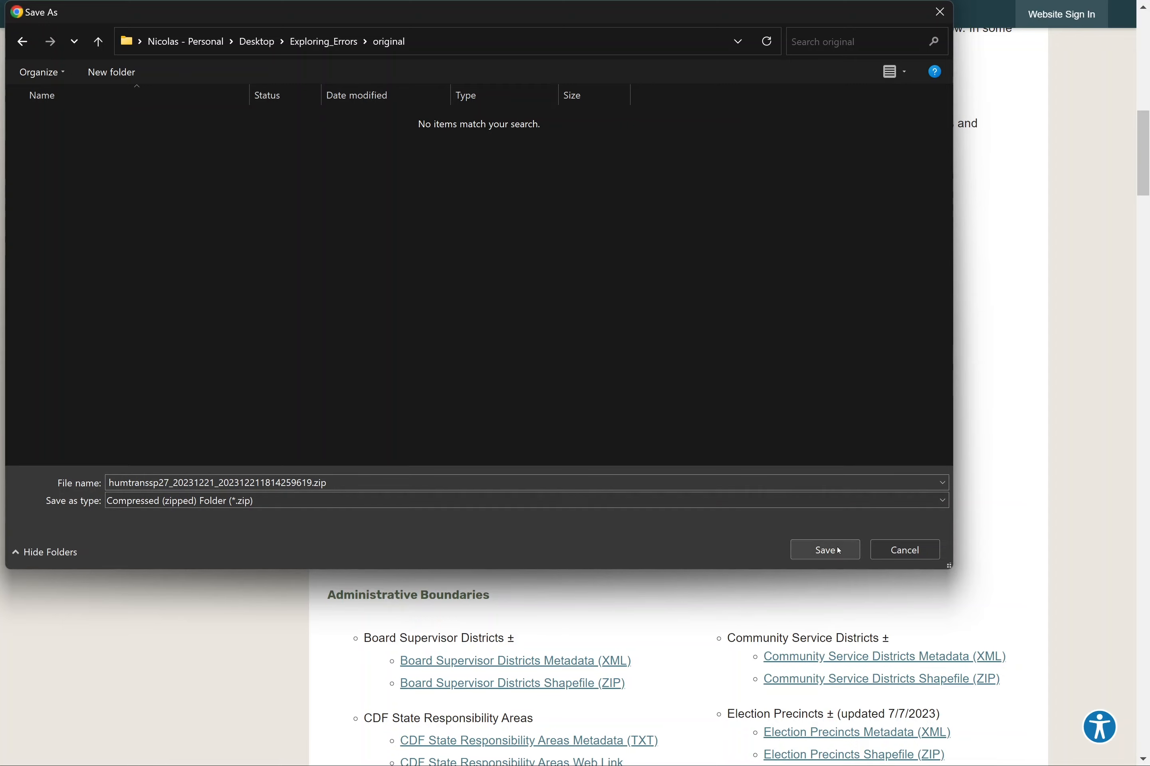
left_click(825, 550)
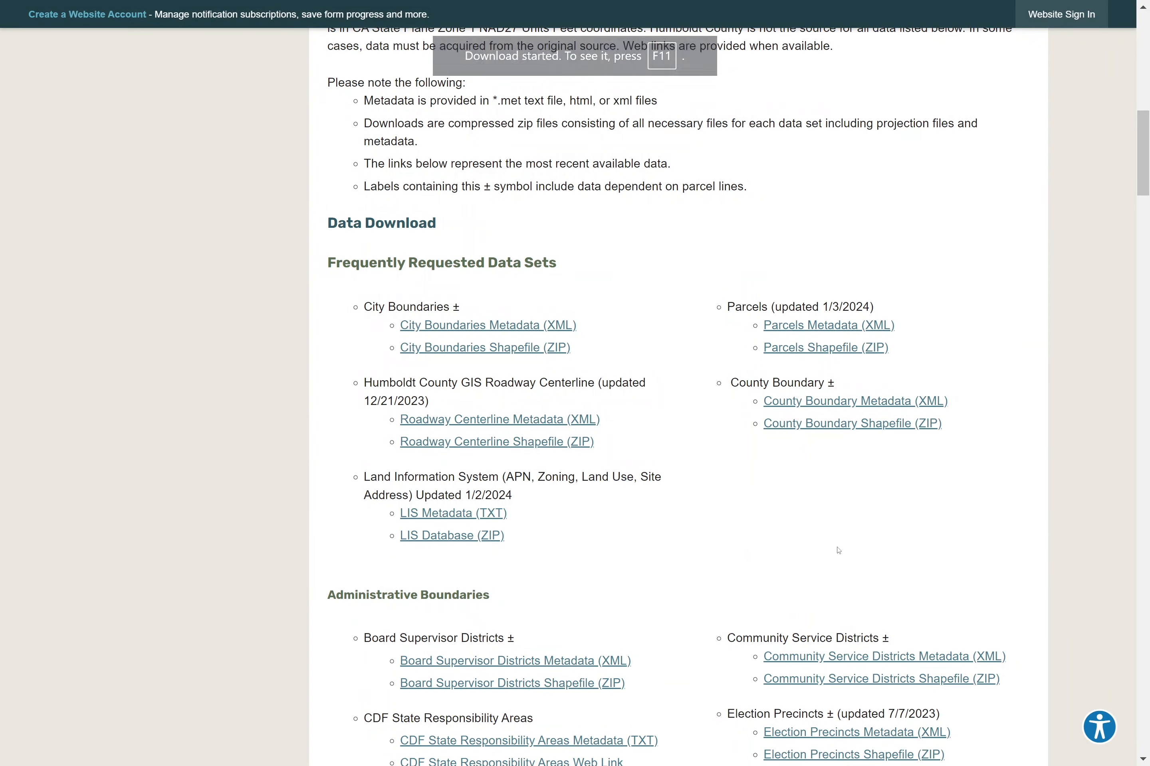
- Save the Fire Hydrants shapefile zip from the Fire Plan Data section into the same original folder
scroll(840, 547, "down", 5)
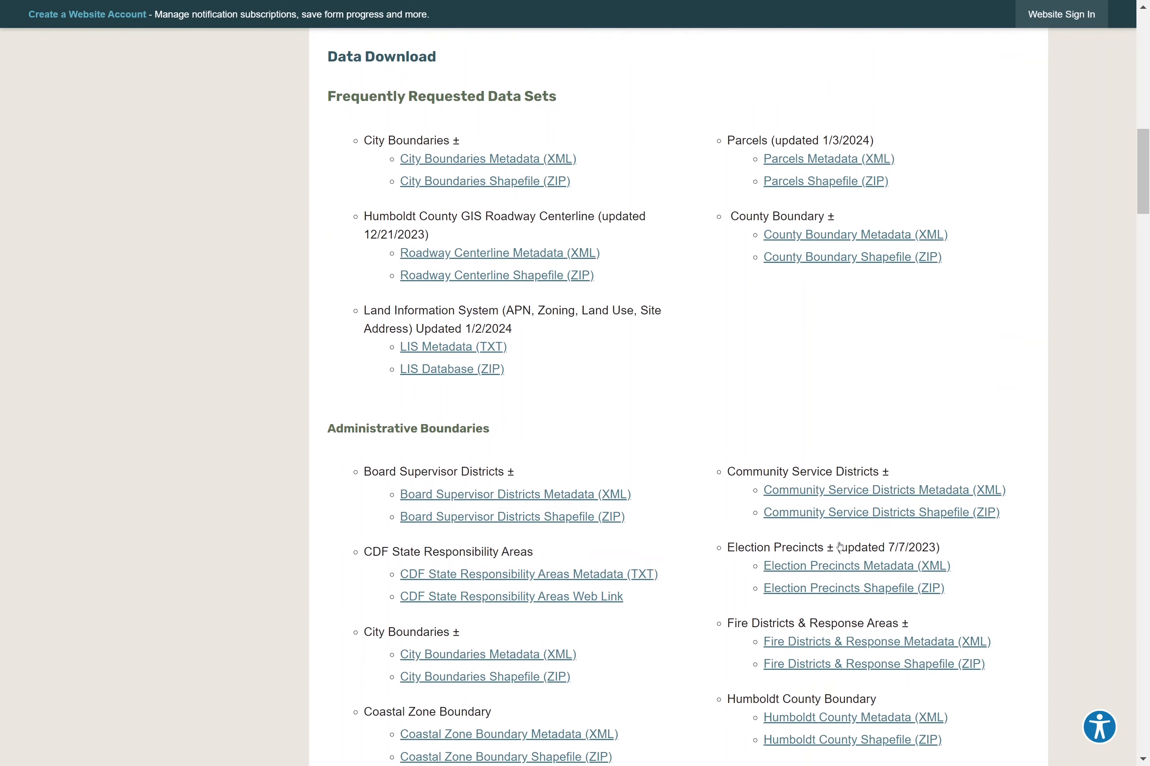
scroll(840, 543, "down", 5)
scroll(840, 543, "down", 10)
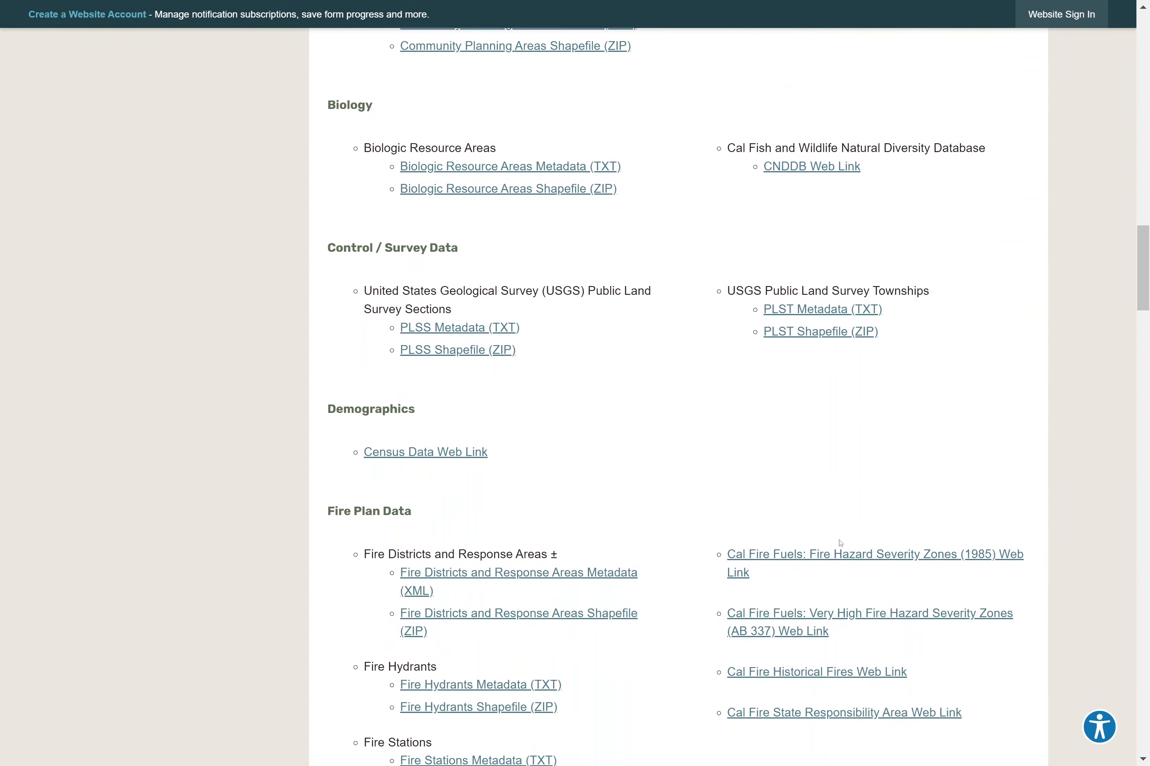
scroll(840, 541, "up", 2)
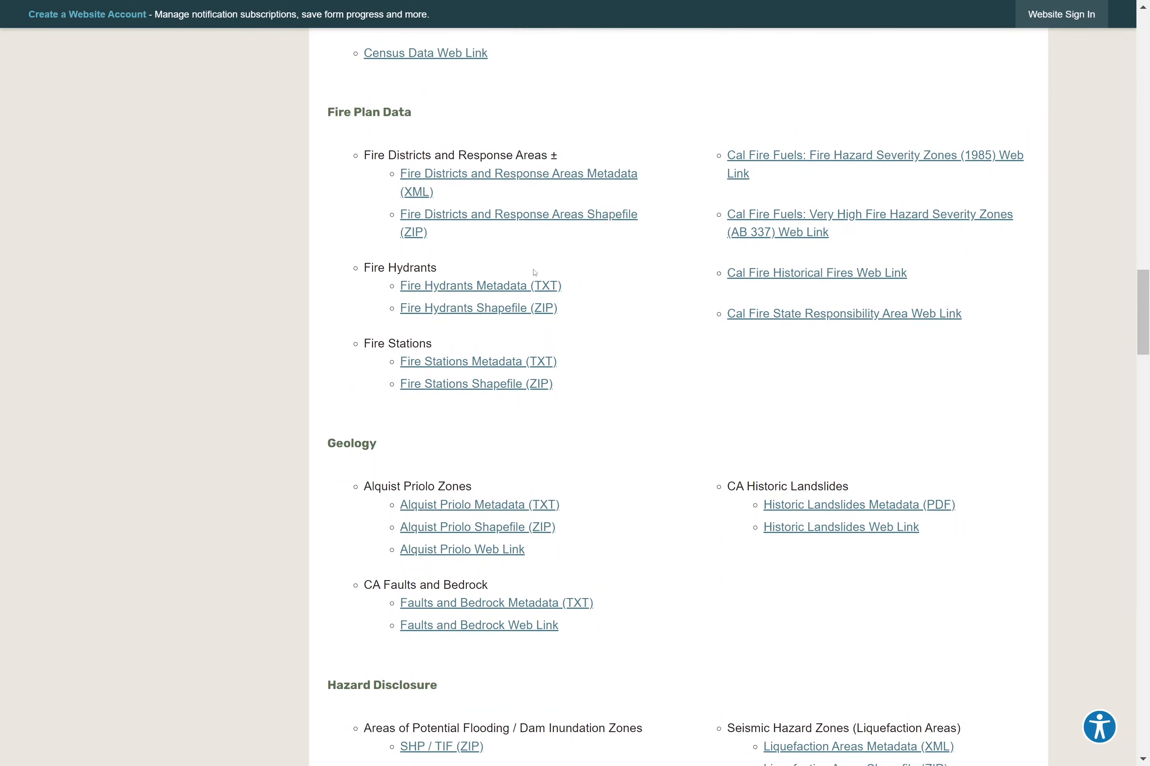
right_click(454, 307)
left_click(567, 403)
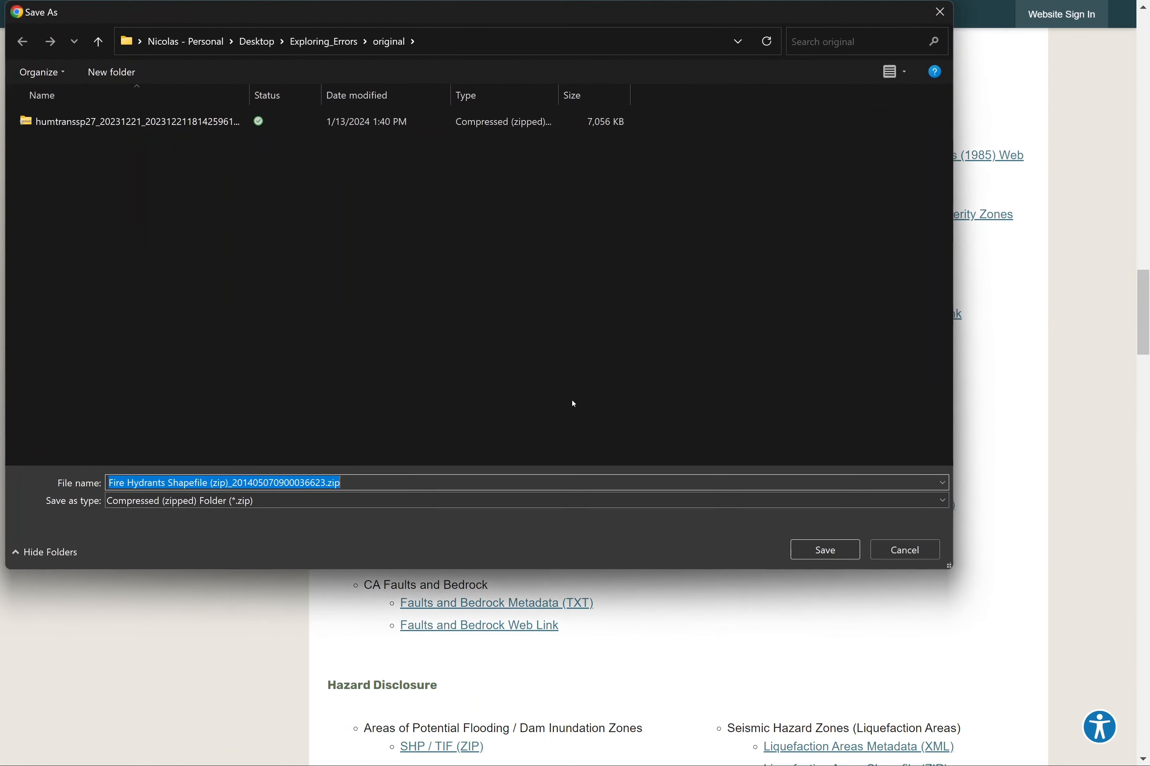
left_click(841, 549)
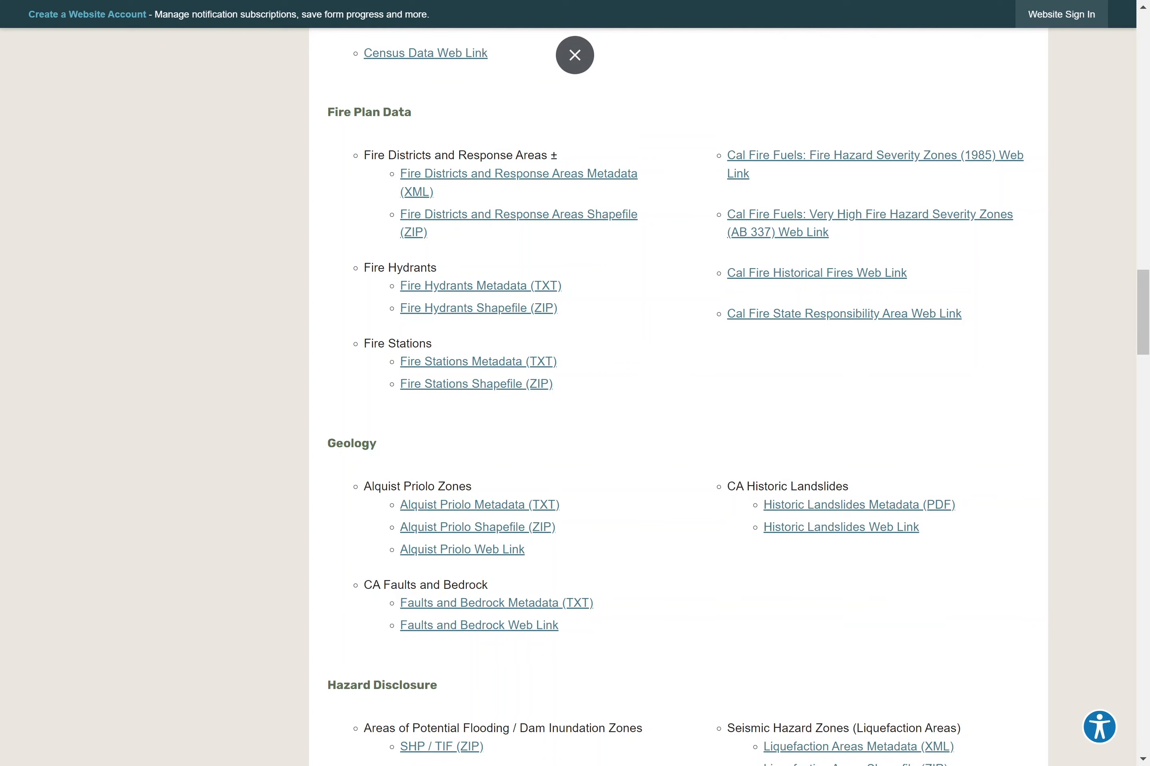
- Switch to File Explorer, extract the fire hydrants and humtranssp27 archives into the original folder with 7-Zip, and delete both zip files
key("alt+Tab")
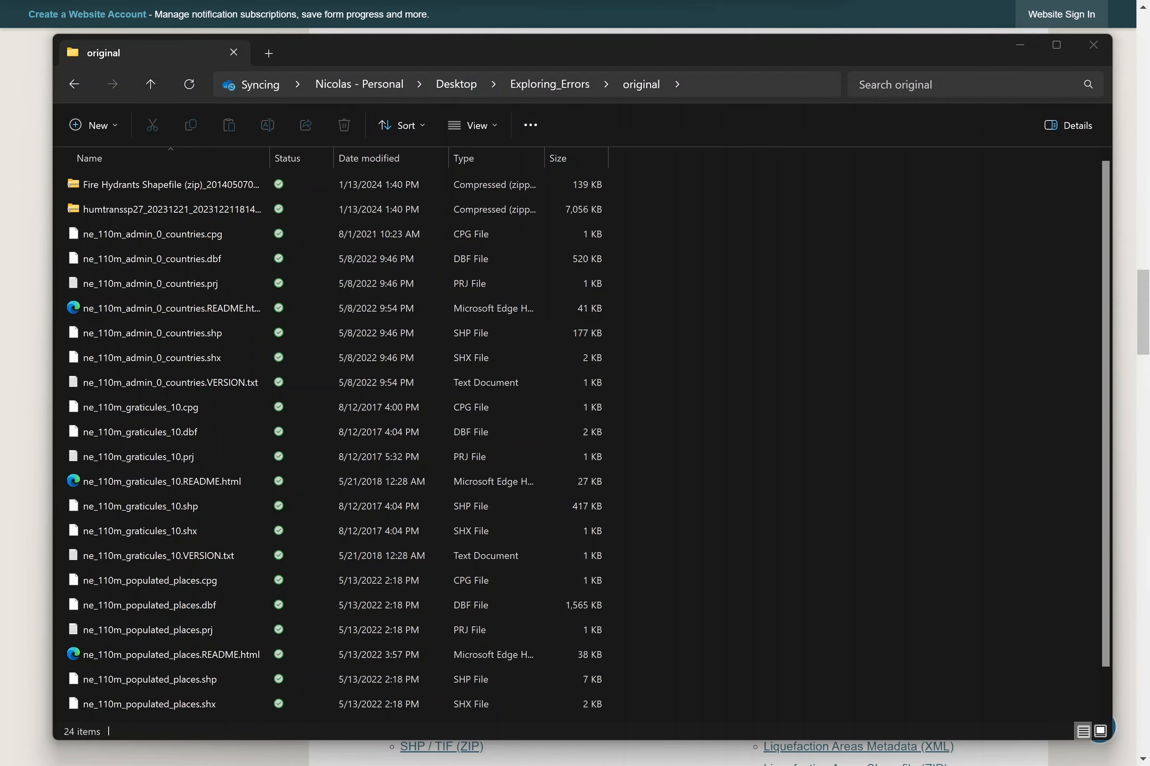
right_click(168, 185)
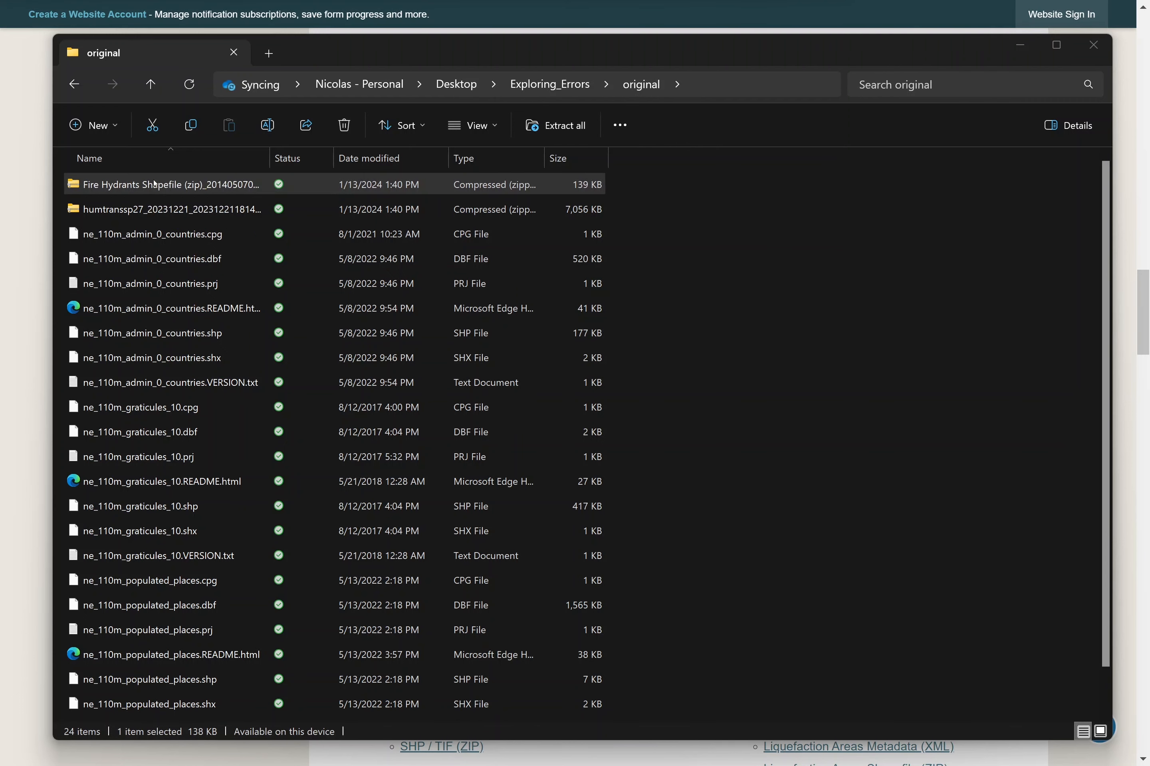
mouse_move(205, 188)
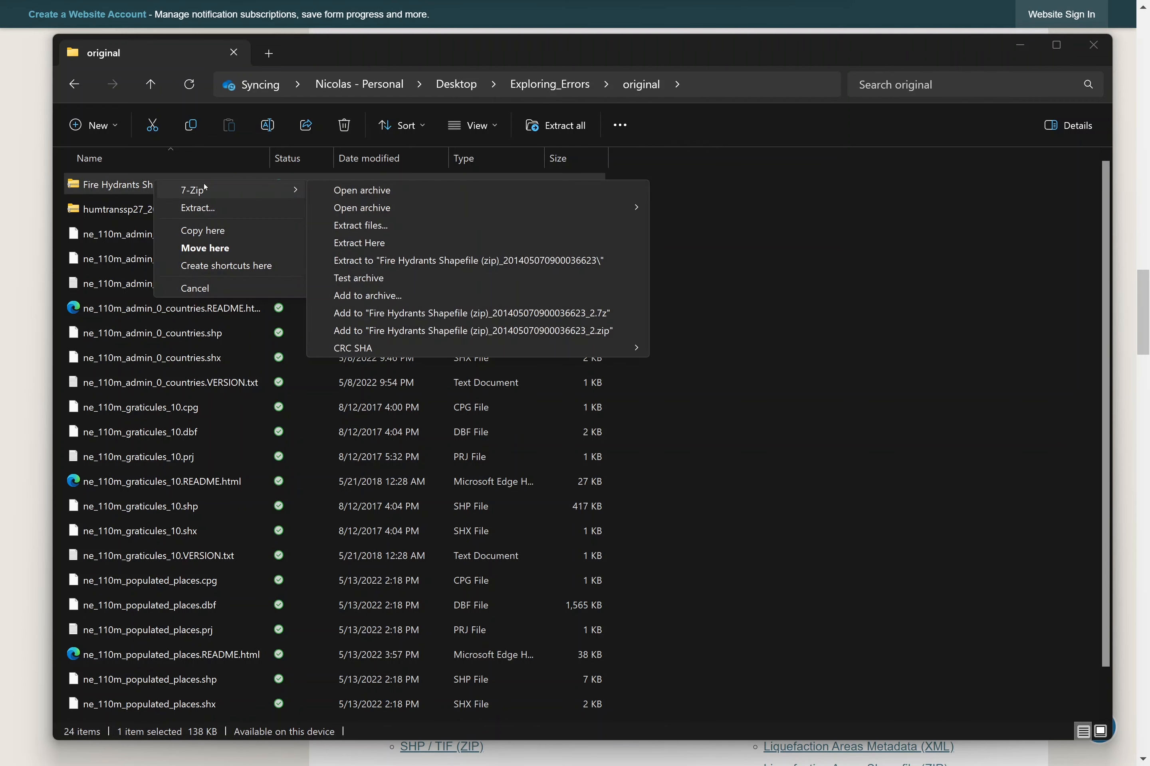
left_click(396, 243)
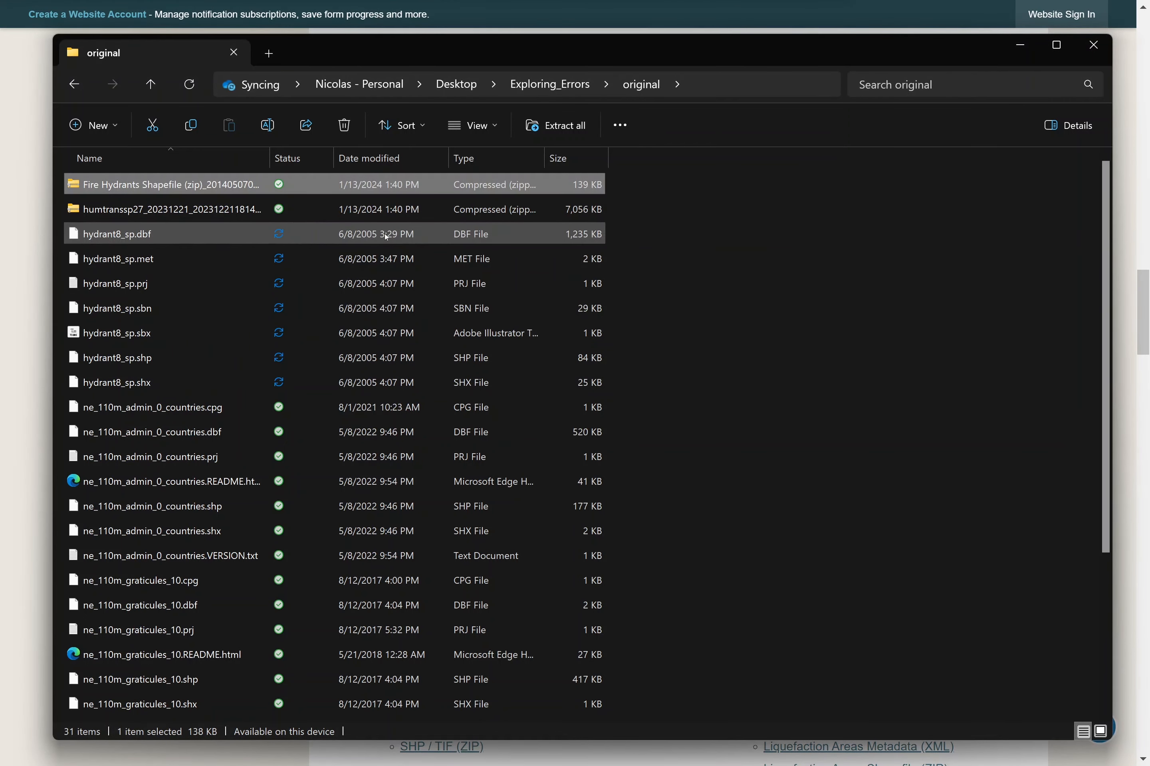
left_click(95, 214)
right_click(87, 214)
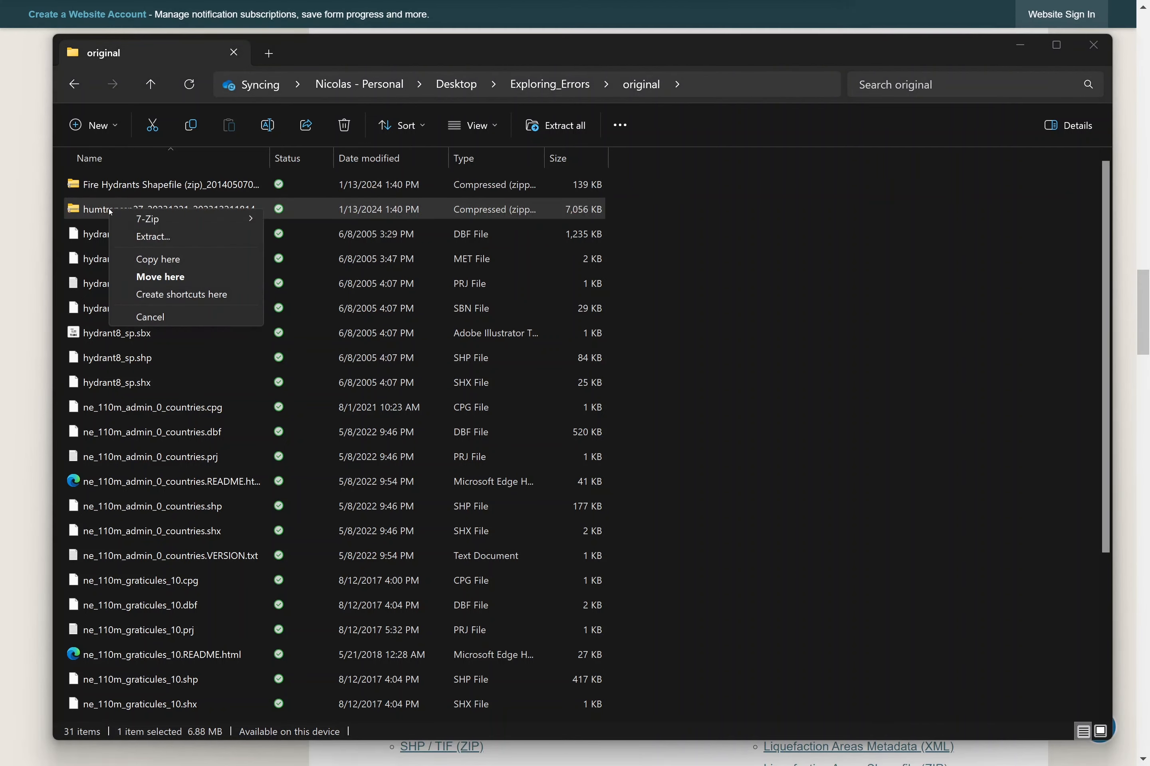
mouse_move(198, 220)
left_click(348, 271)
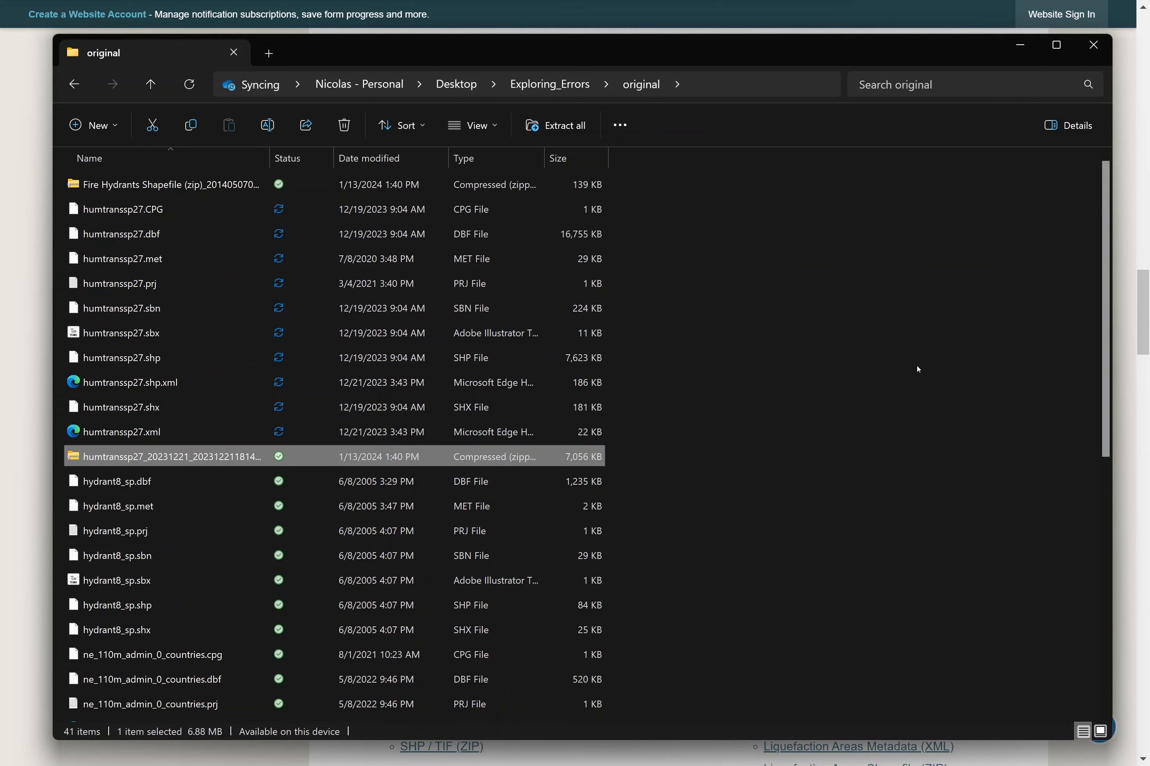
left_click(343, 126)
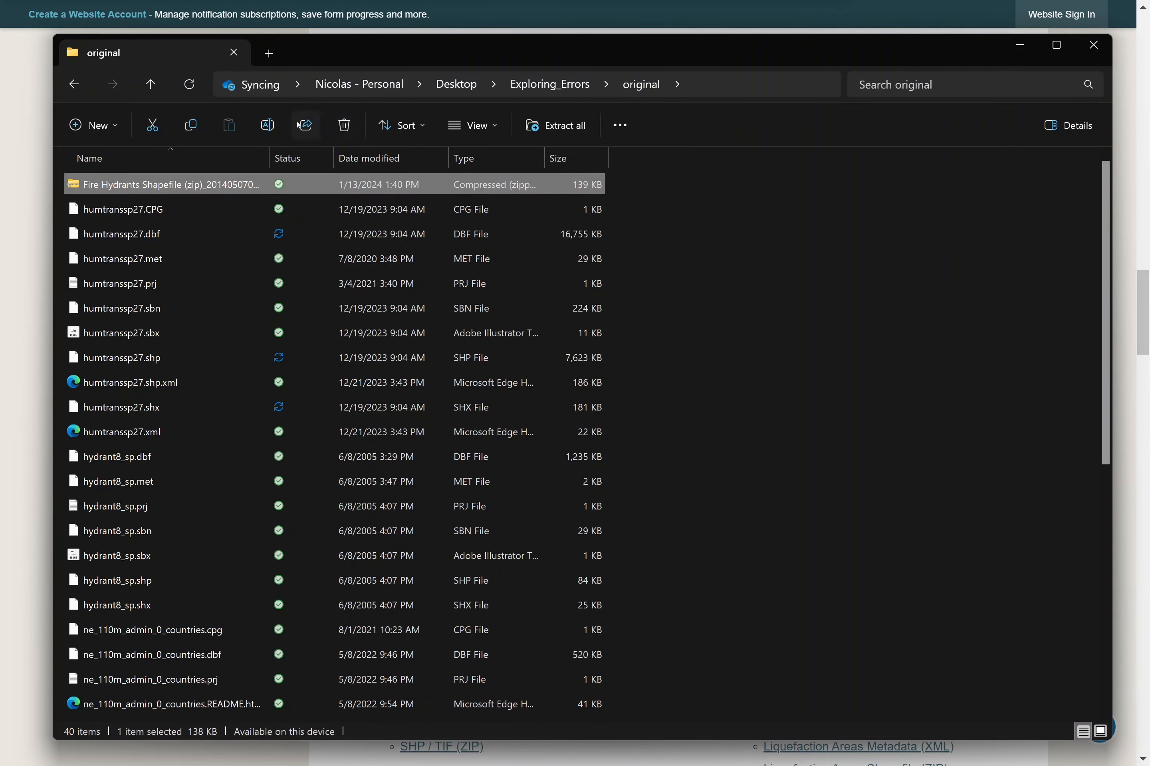
left_click(345, 127)
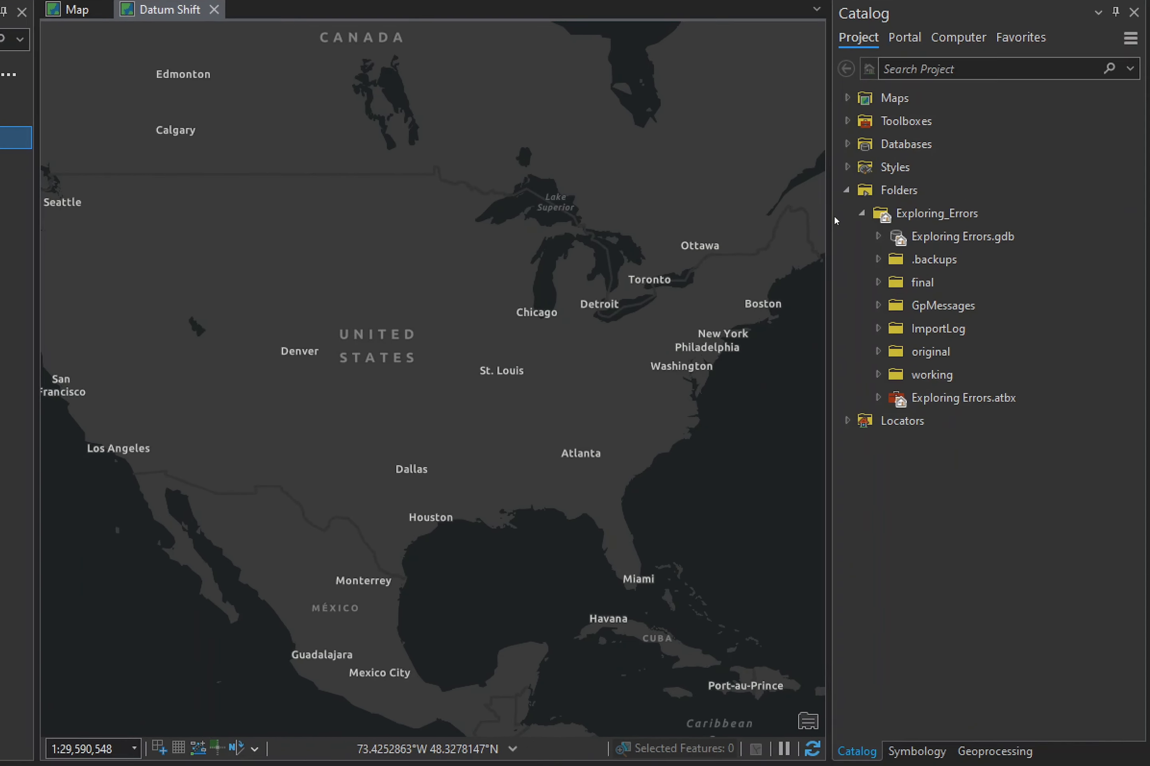
- In ArcGIS Pro, refresh the project's original folder in the catalog and expand it to list its shapefiles
left_click(963, 483)
mouse_move(852, 82)
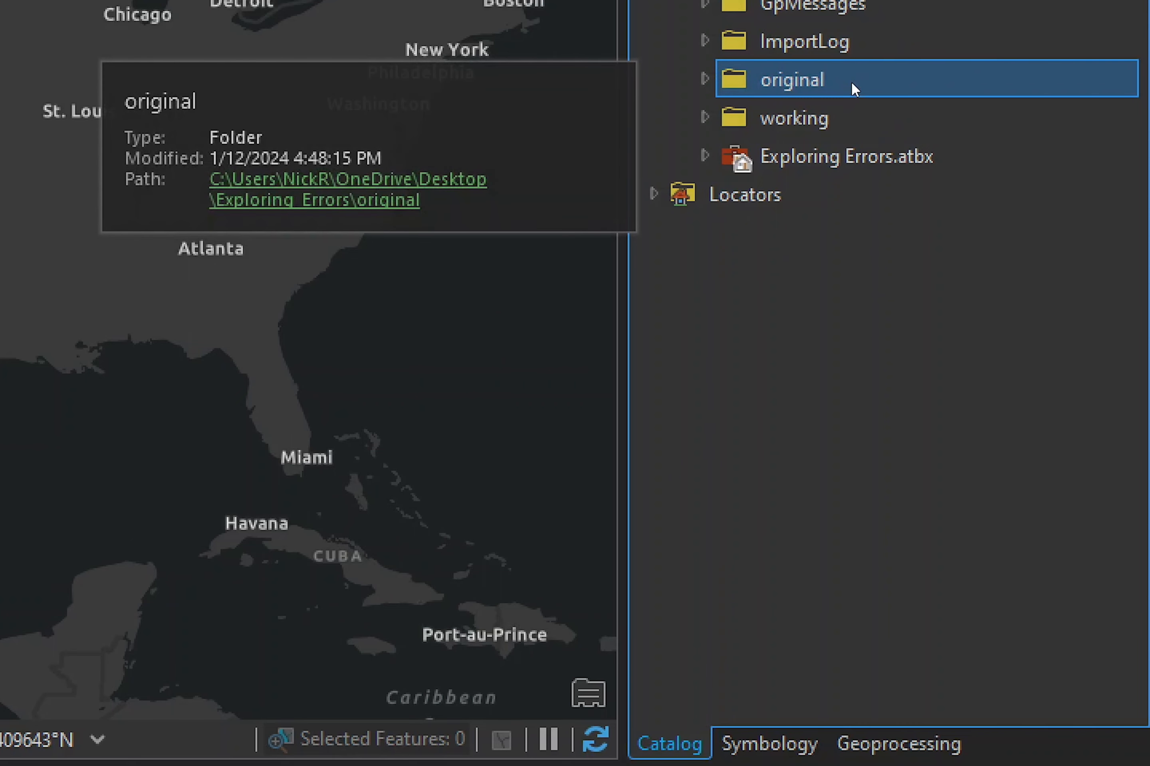
right_click(851, 81)
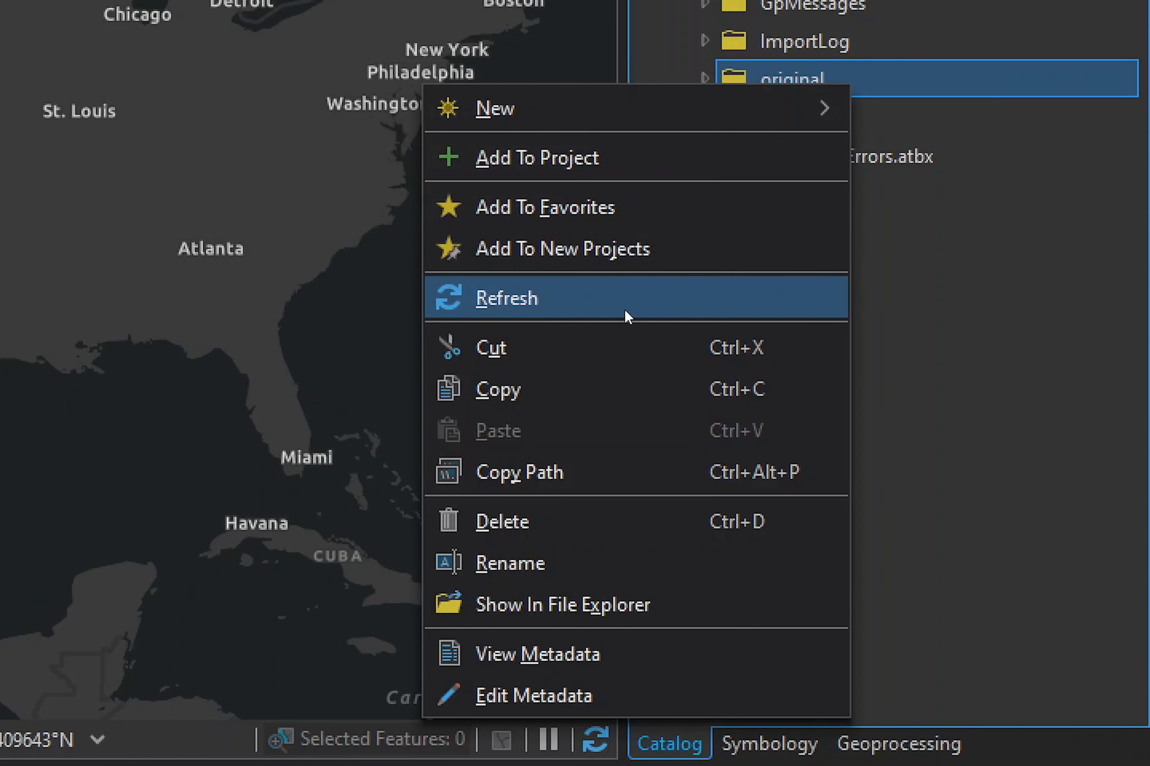
left_click(625, 308)
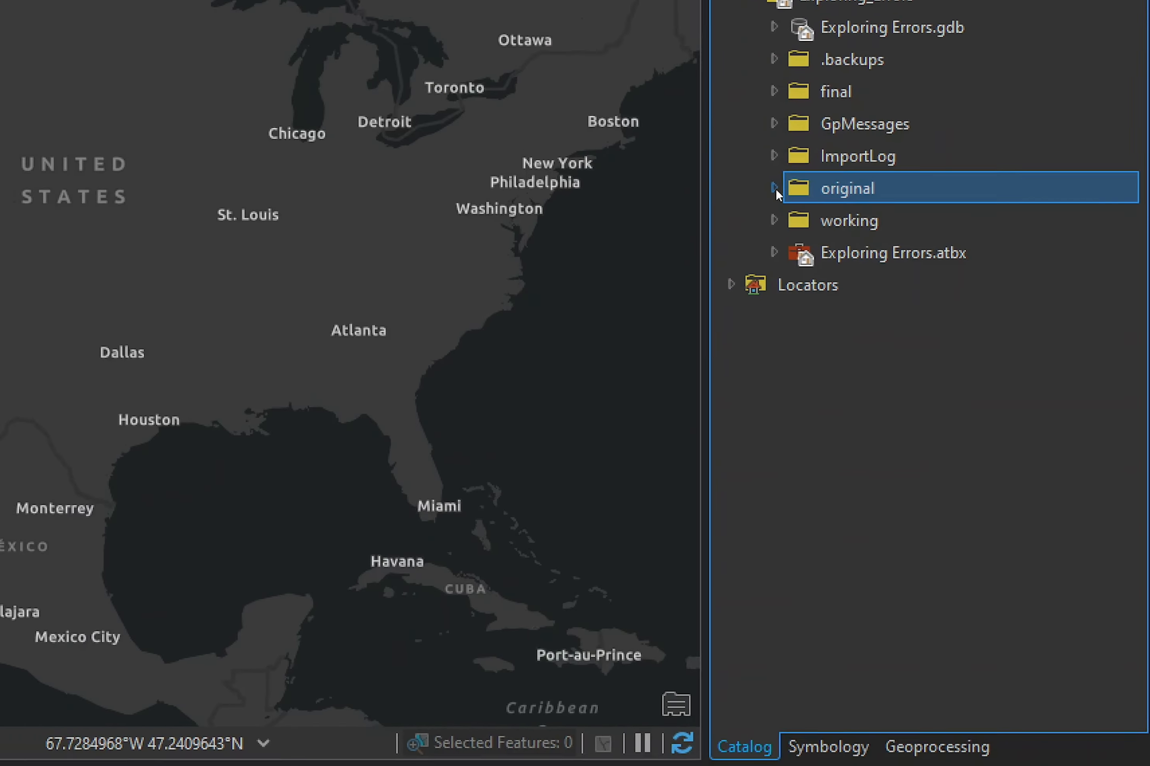
left_click(774, 188)
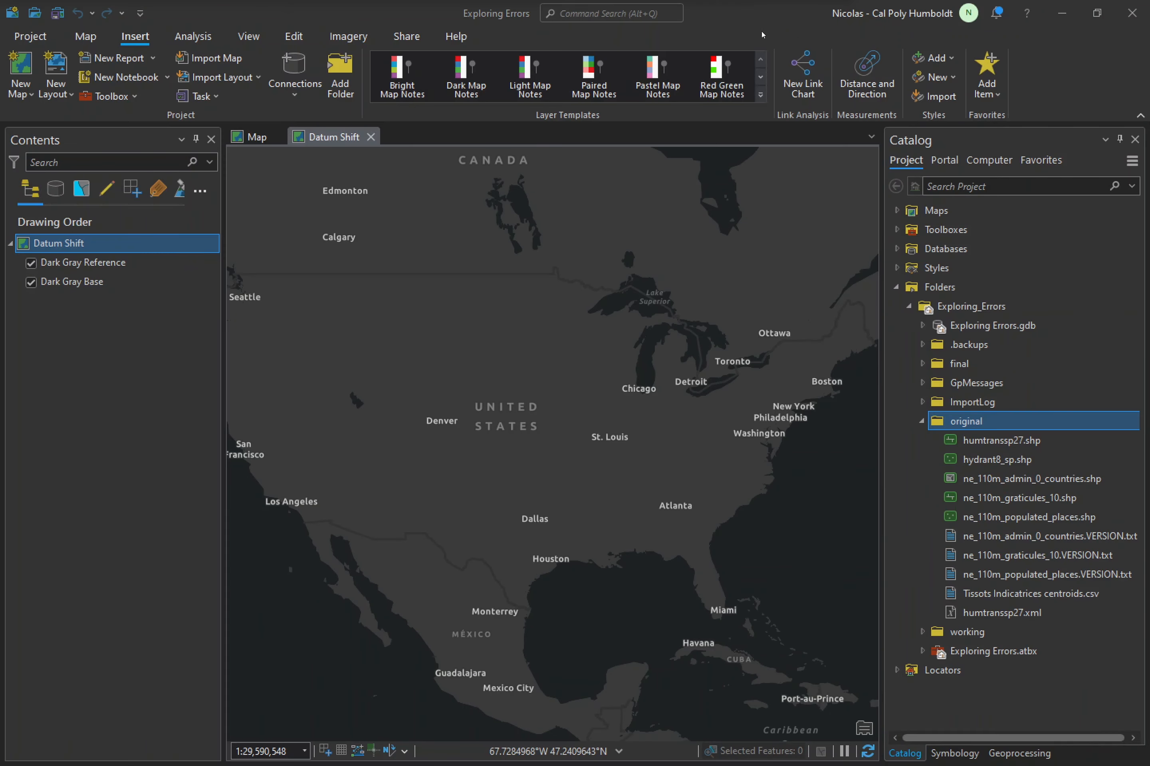
- Add humtranssp27.shp from the original folder to the Datum Shift map and view the roads around Eureka
left_click(999, 440)
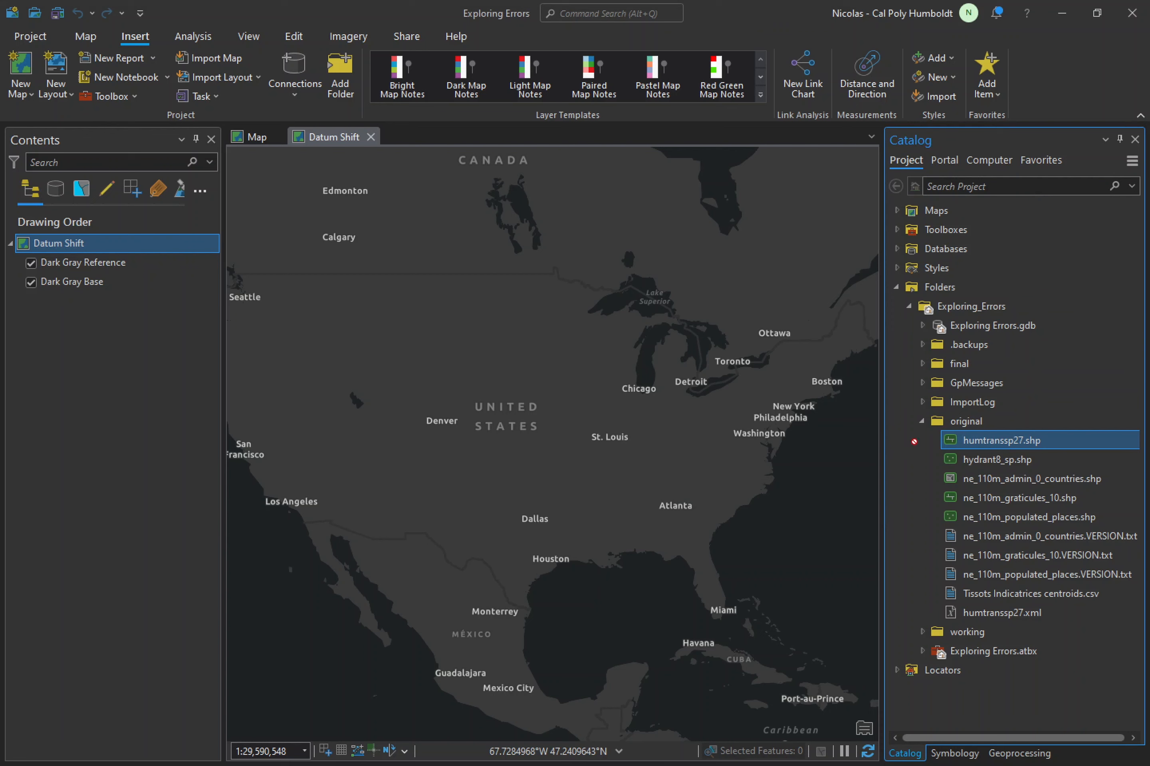
left_click_drag(769, 446, 769, 447)
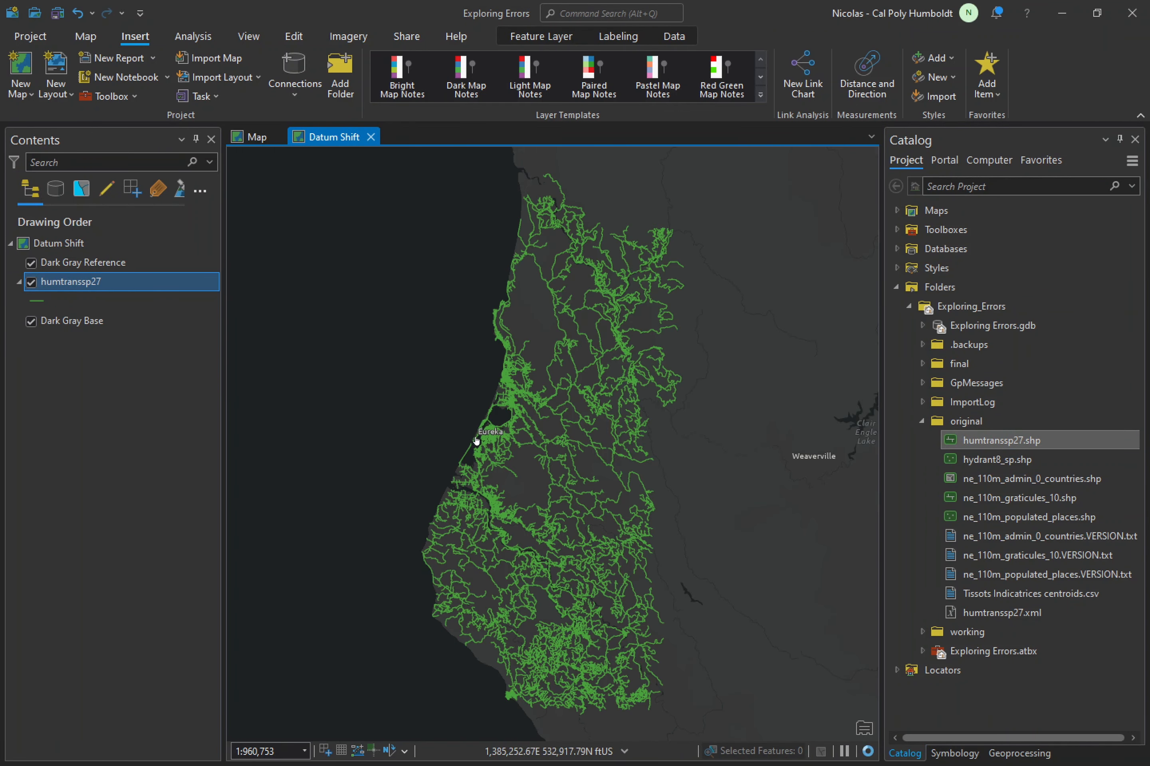
scroll(489, 428, "up", 5)
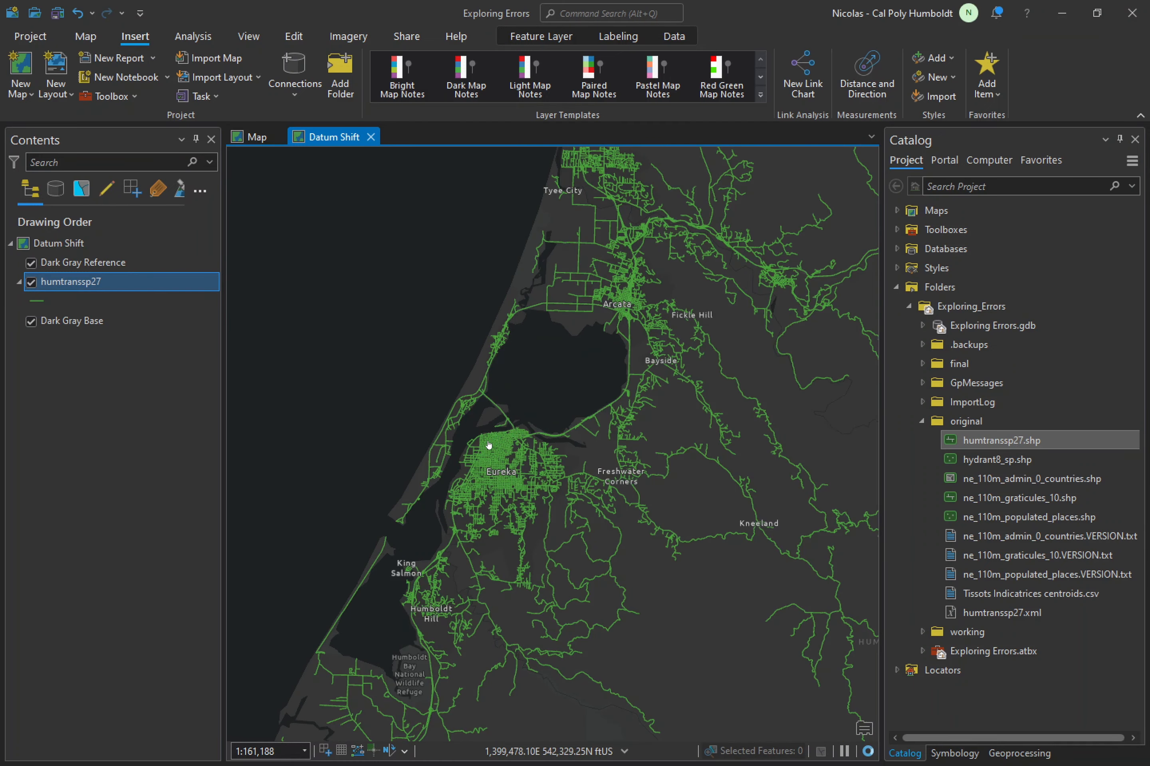
- Check the Datum Shift map's current XY coordinate system in its map properties
scroll(488, 445, "up", 4)
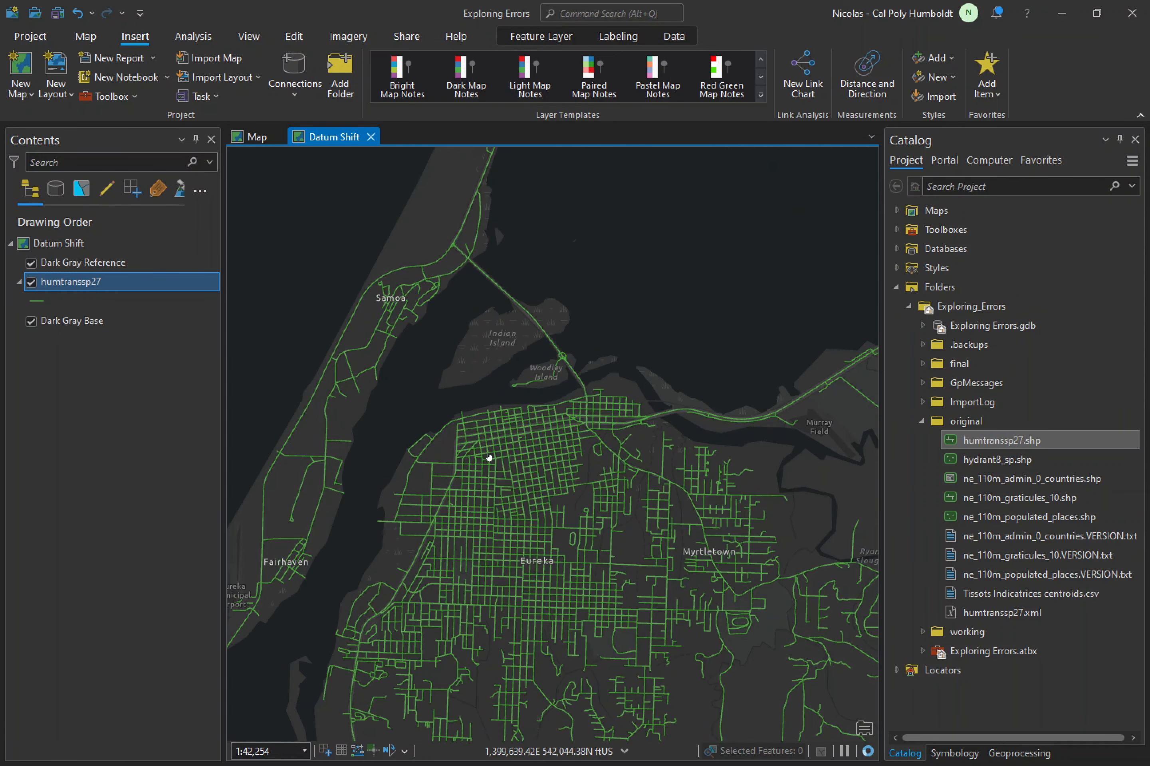
left_click_drag(487, 447, 565, 367)
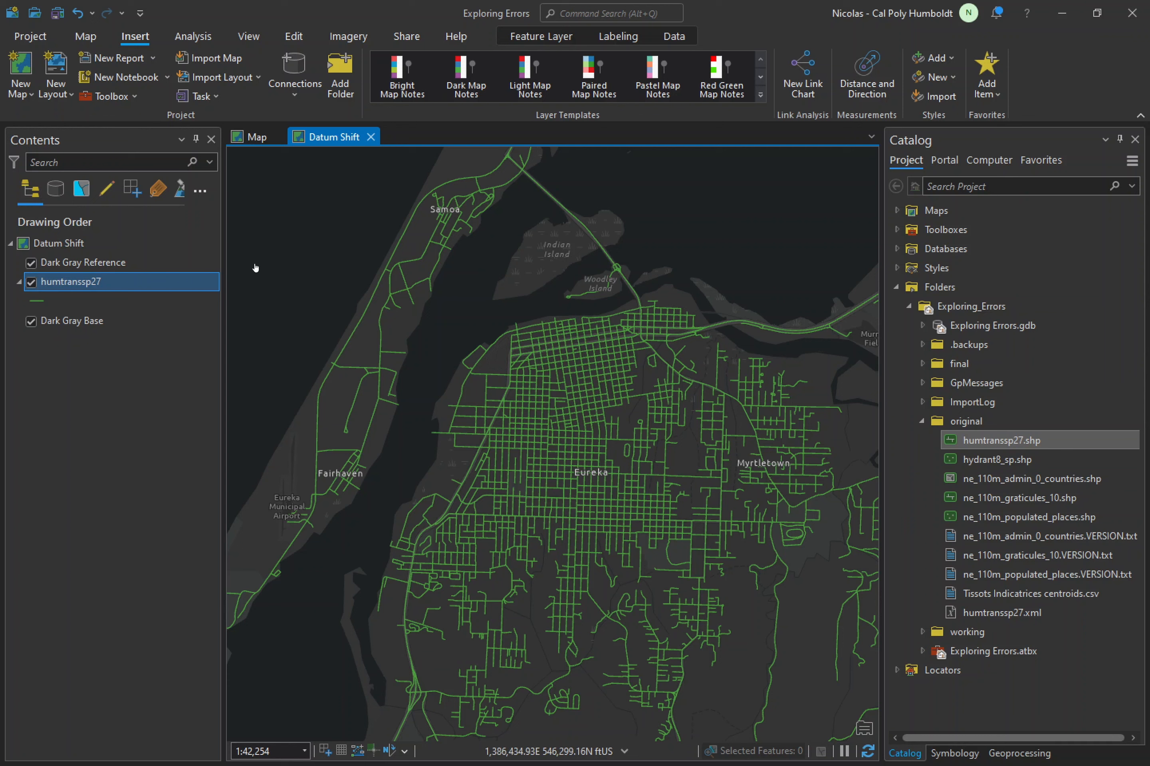
right_click(113, 242)
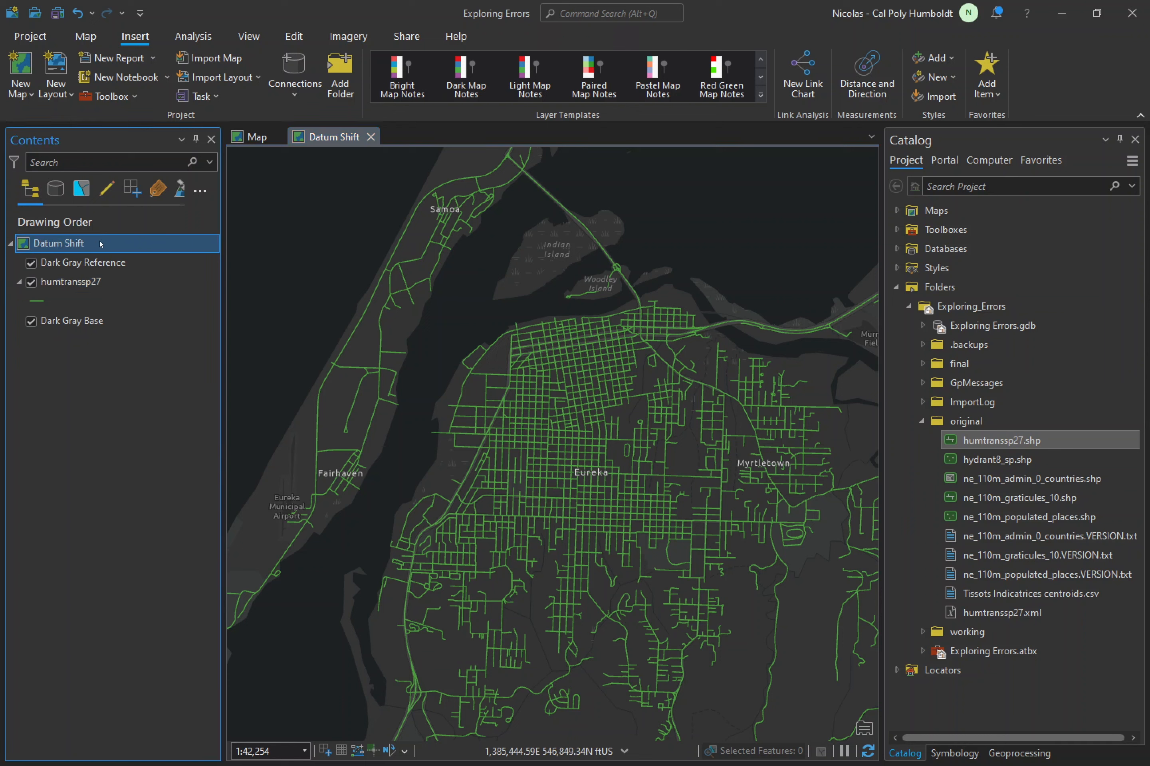
left_click(173, 617)
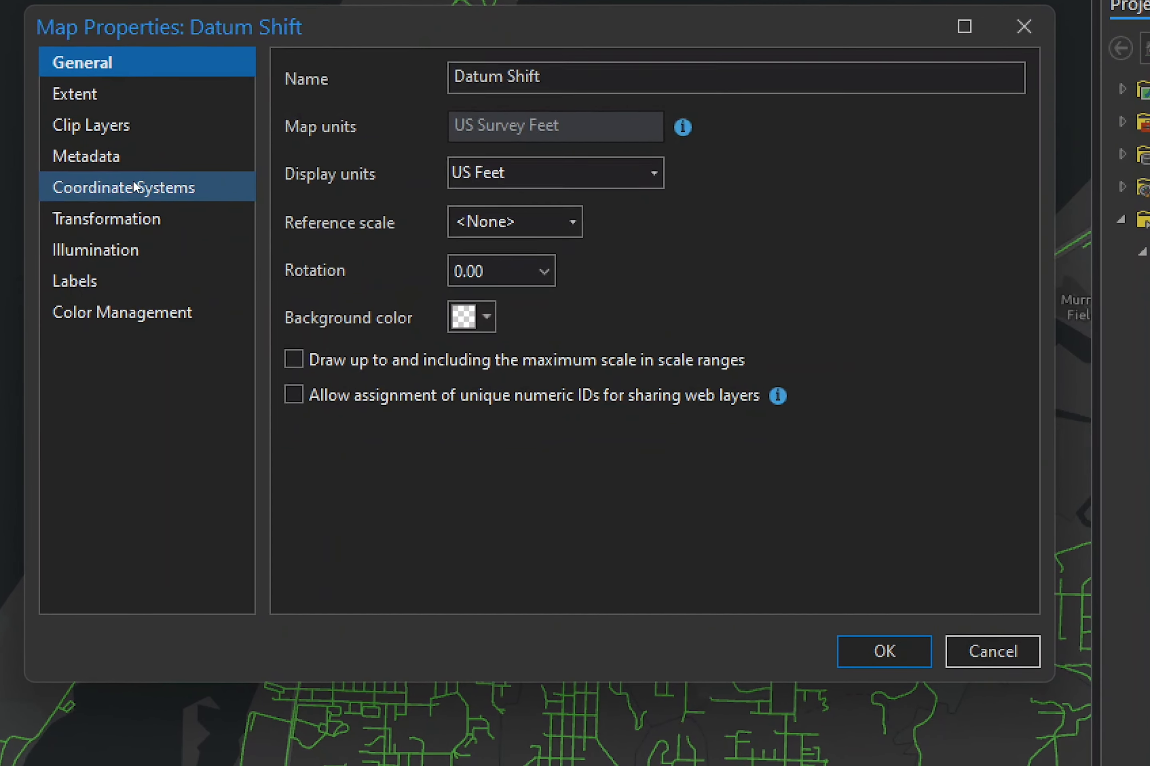
left_click(135, 187)
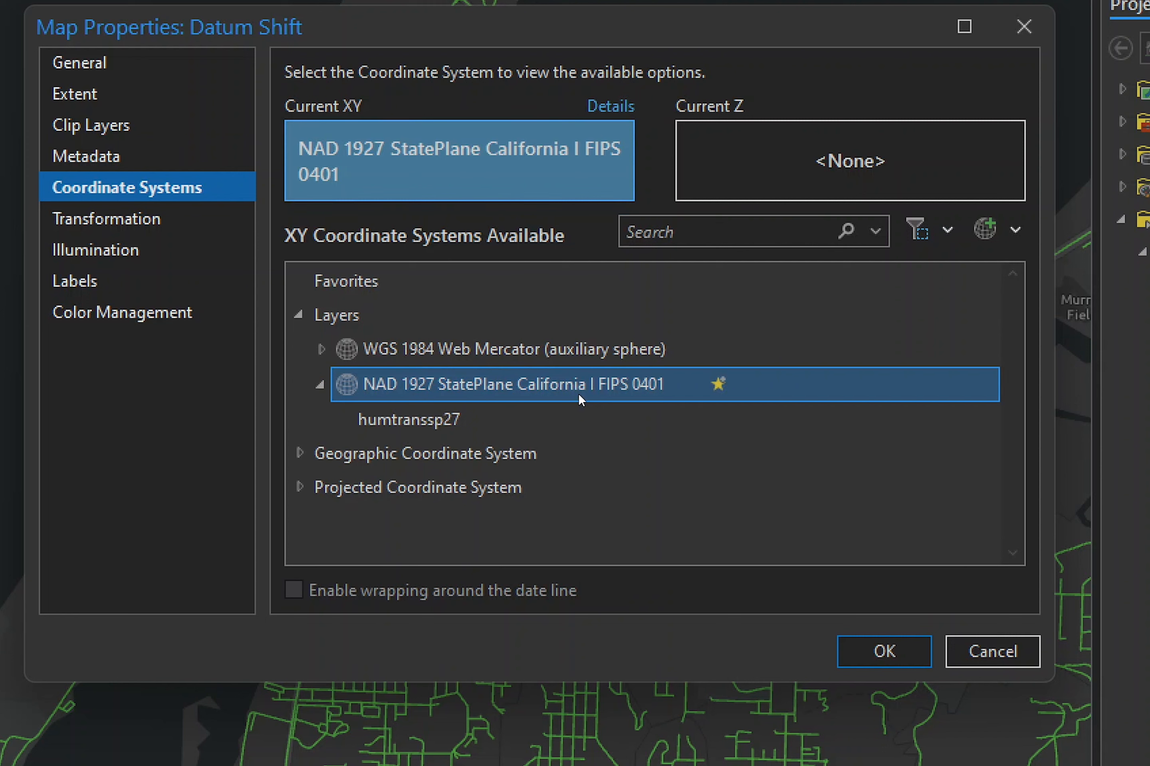
left_click(866, 648)
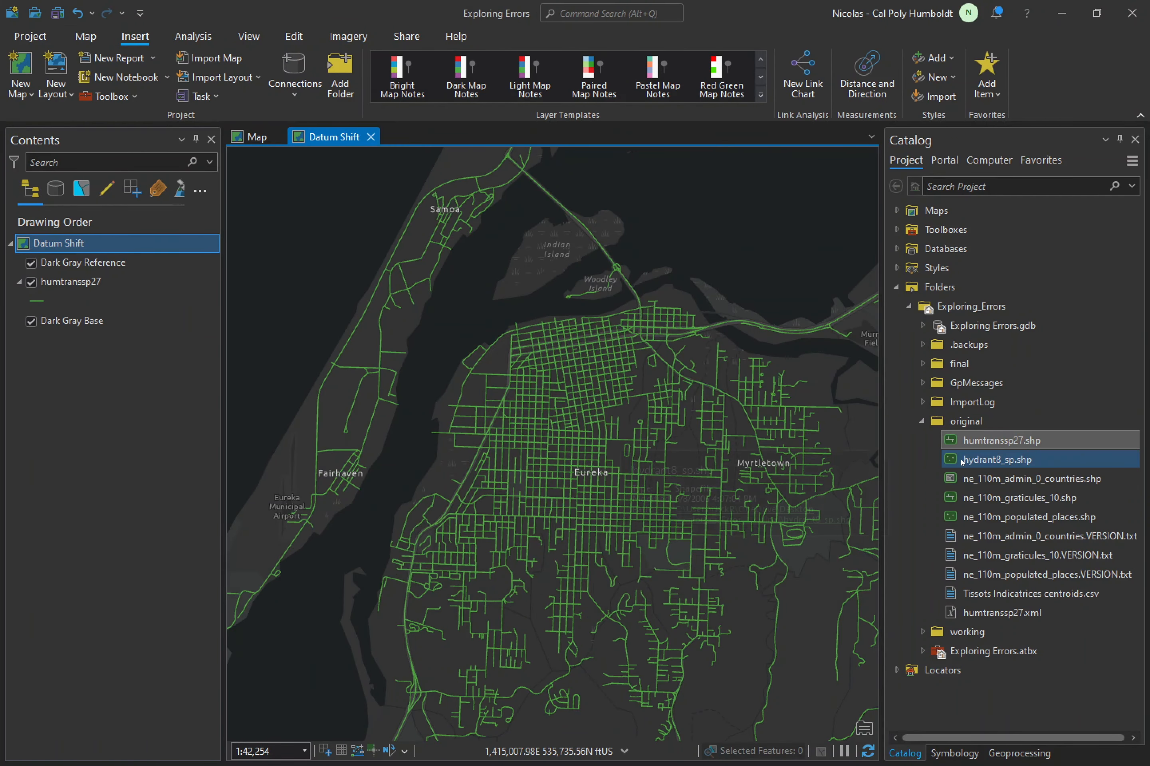
- Symbolize the humtranssp27 roads with a light gray line 0.5 pt wide
left_click(36, 301)
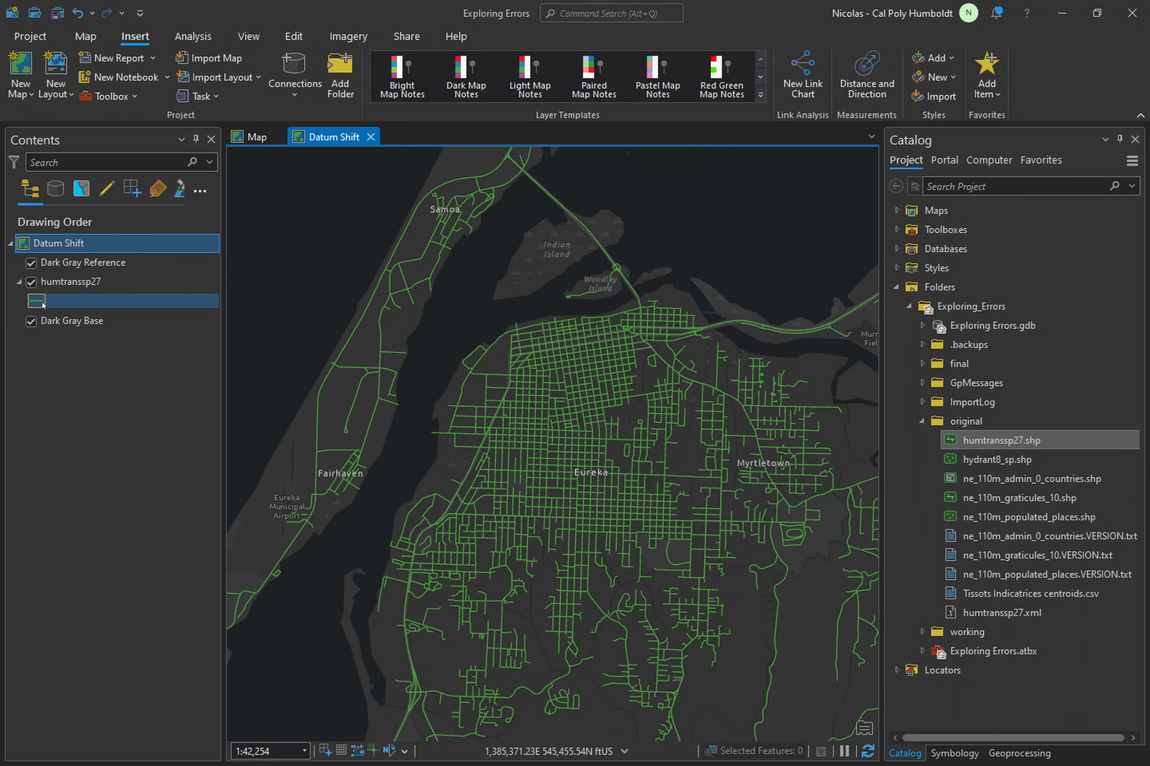
left_click(954, 180)
left_click(1124, 260)
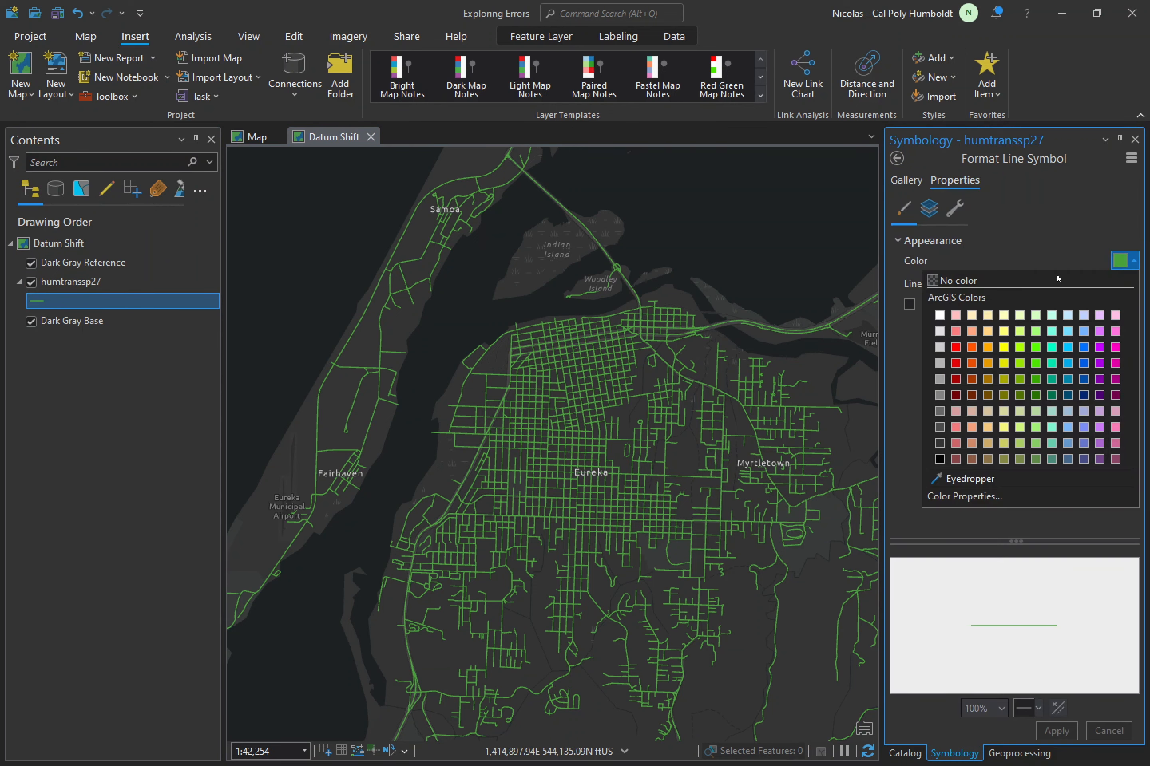
left_click(944, 338)
left_click_drag(1099, 285, 1029, 280)
type(".5")
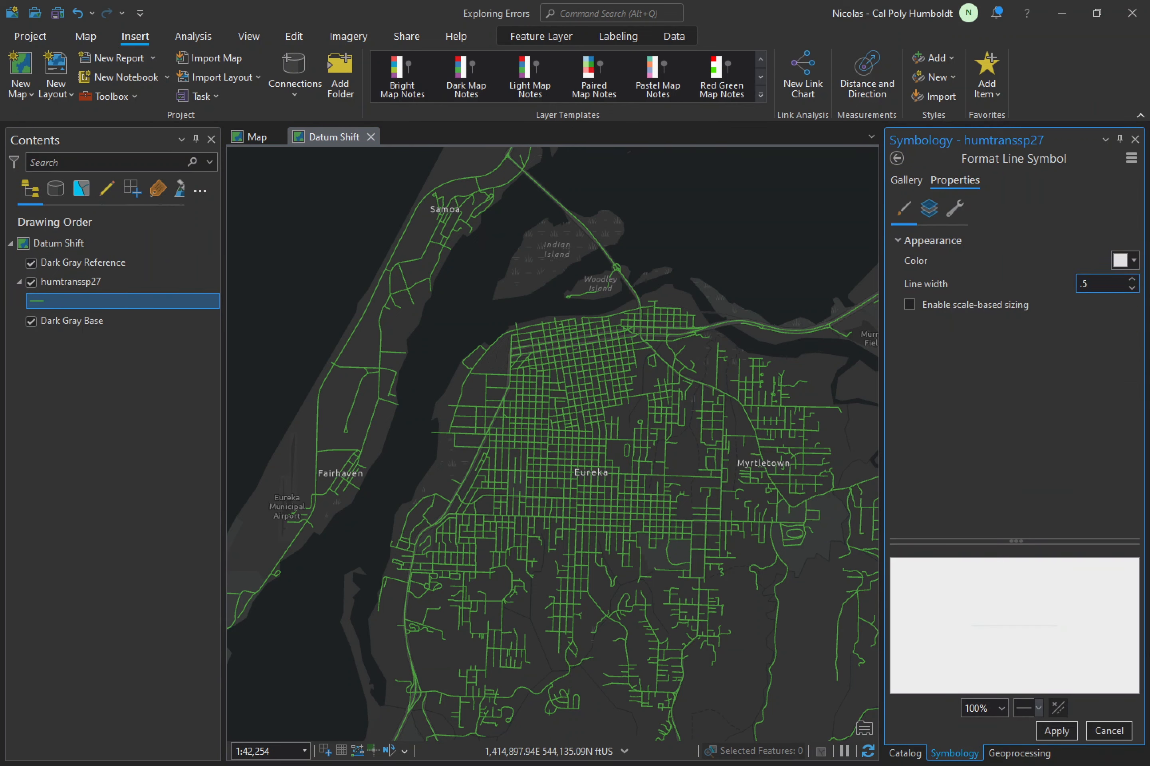
left_click(1057, 731)
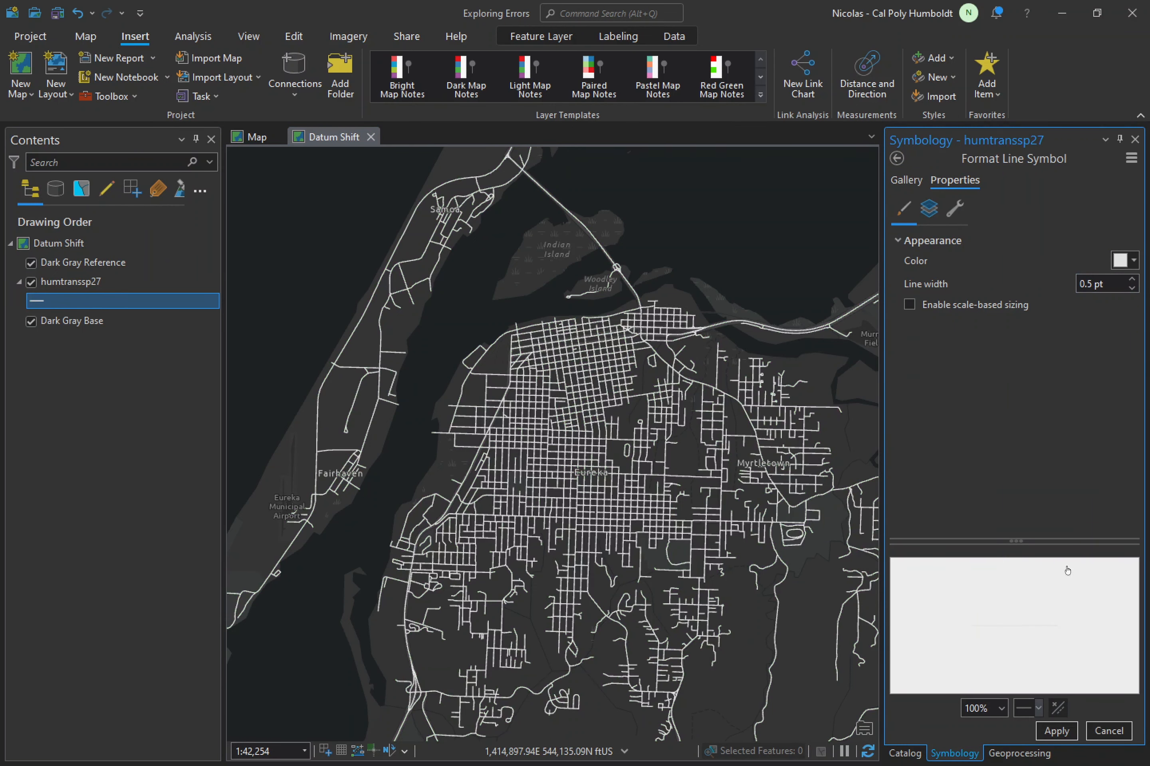
- Add hydrant8_sp.shp from the original folder to the Datum Shift map
left_click(904, 754)
left_click_drag(997, 460, 798, 447)
left_click(629, 424)
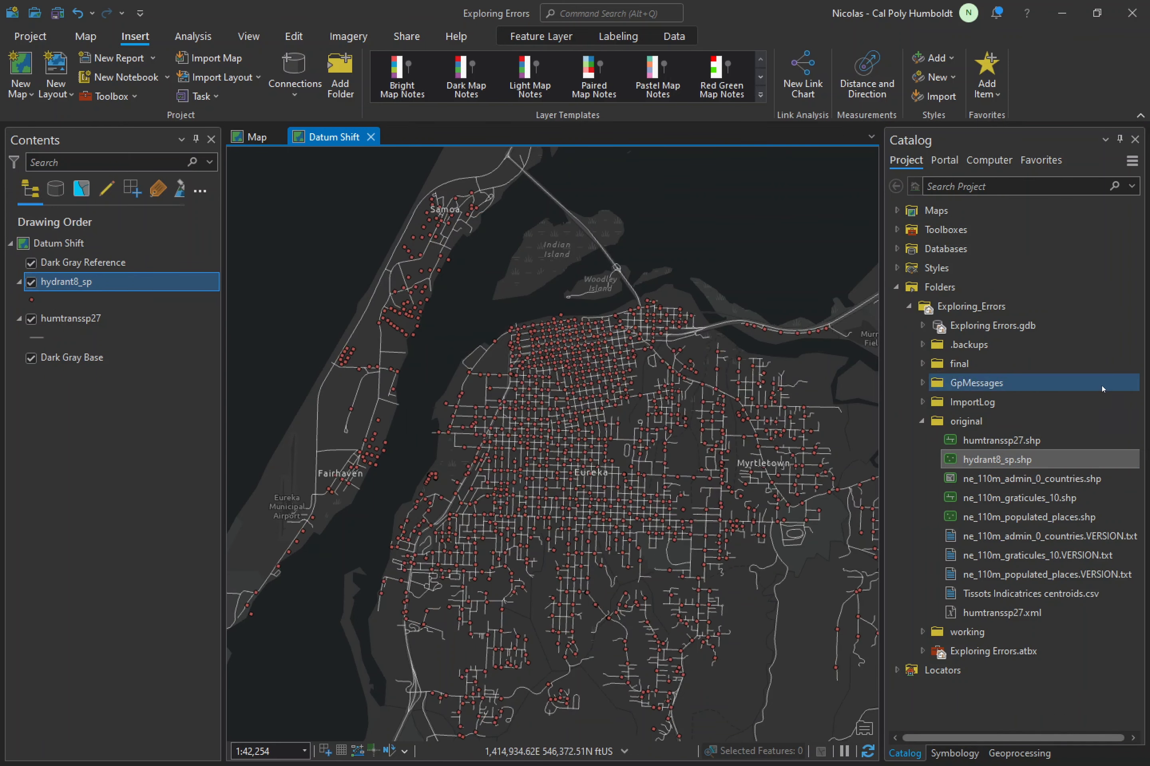
- Try a semi-transparent triangle symbol with a light pink outline color for the hydrant8_sp points
left_click(31, 300)
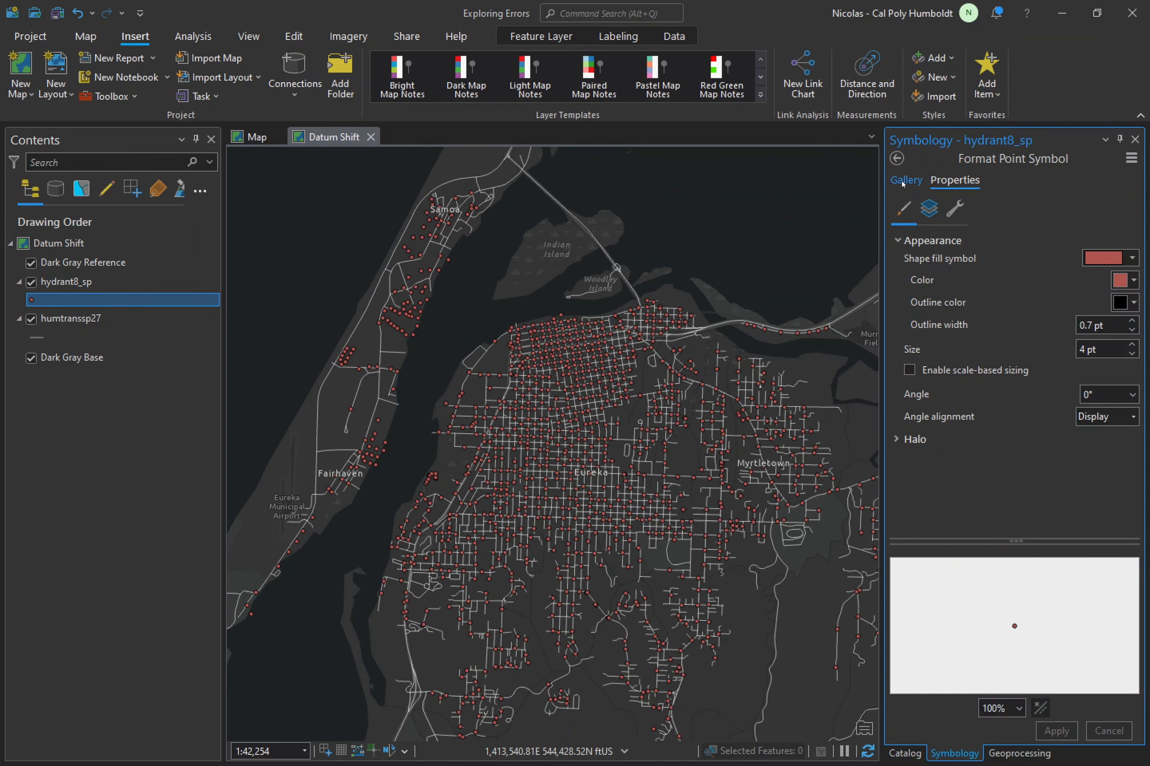
left_click(906, 180)
left_click(982, 576)
left_click(955, 180)
left_click(1133, 302)
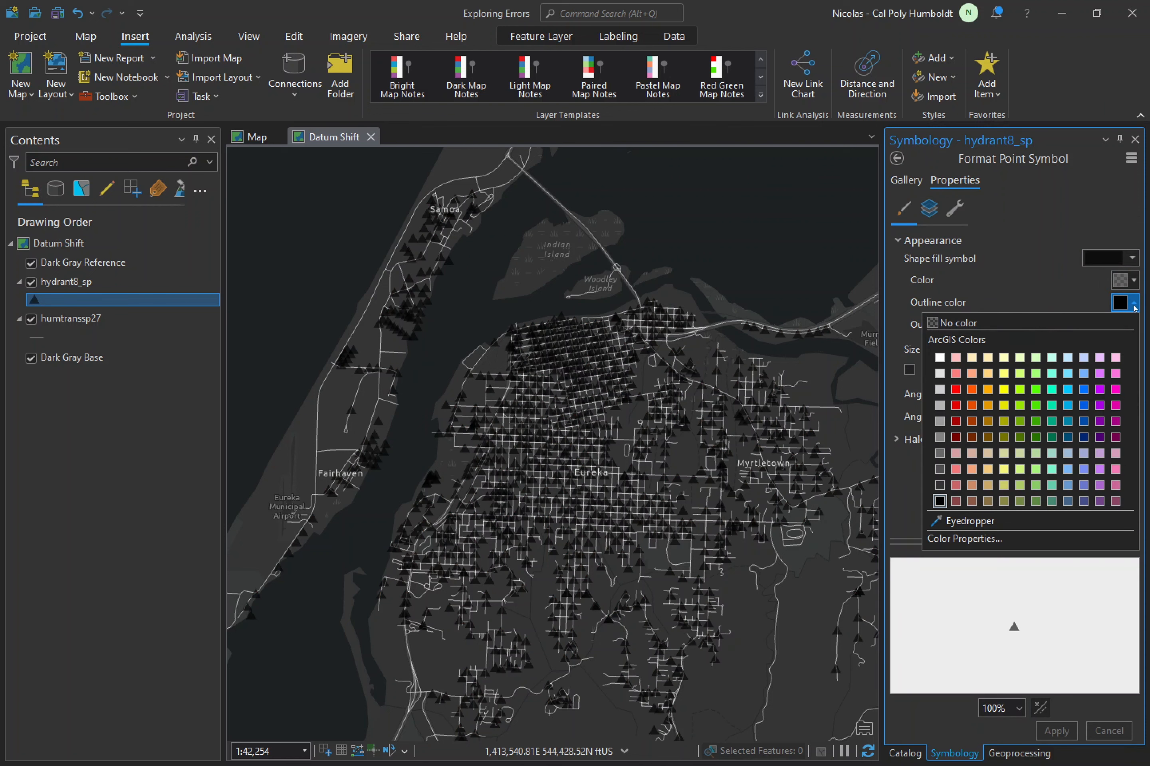
left_click(945, 364)
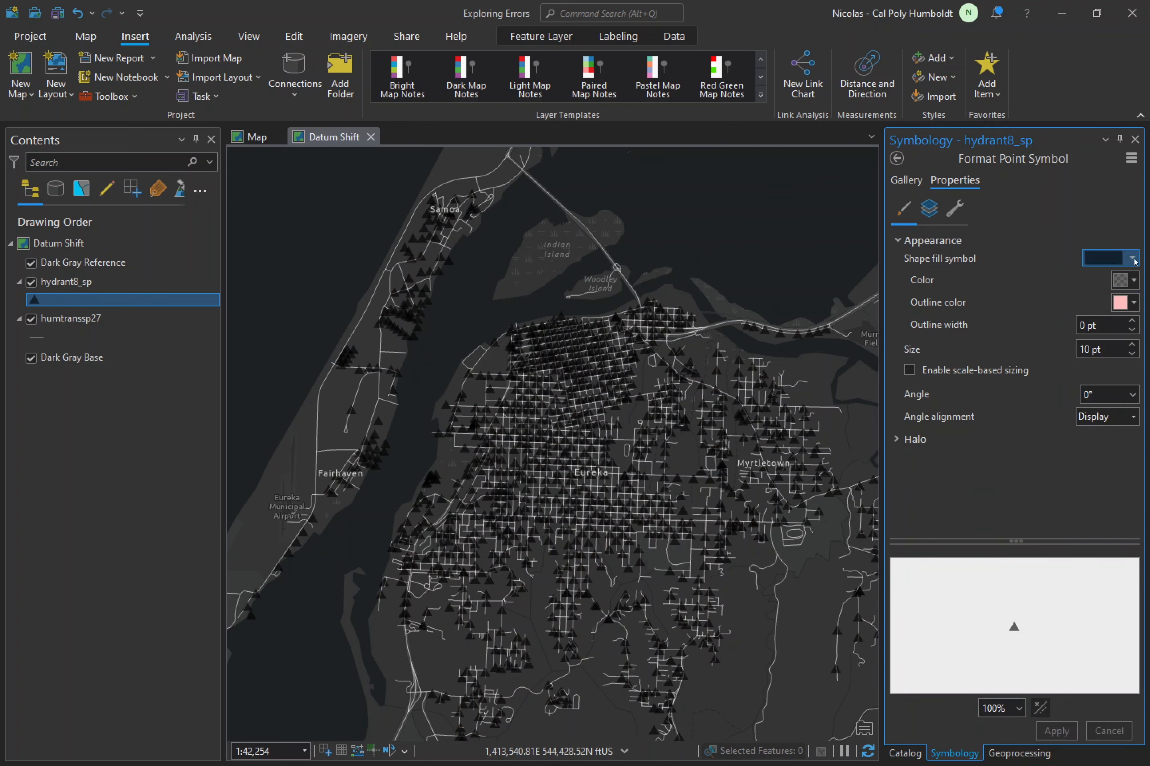
- Symbolize the hydrant8_sp points as solid light pink triangles with a size of 5 pt
left_click(906, 180)
left_click(932, 581)
left_click(955, 180)
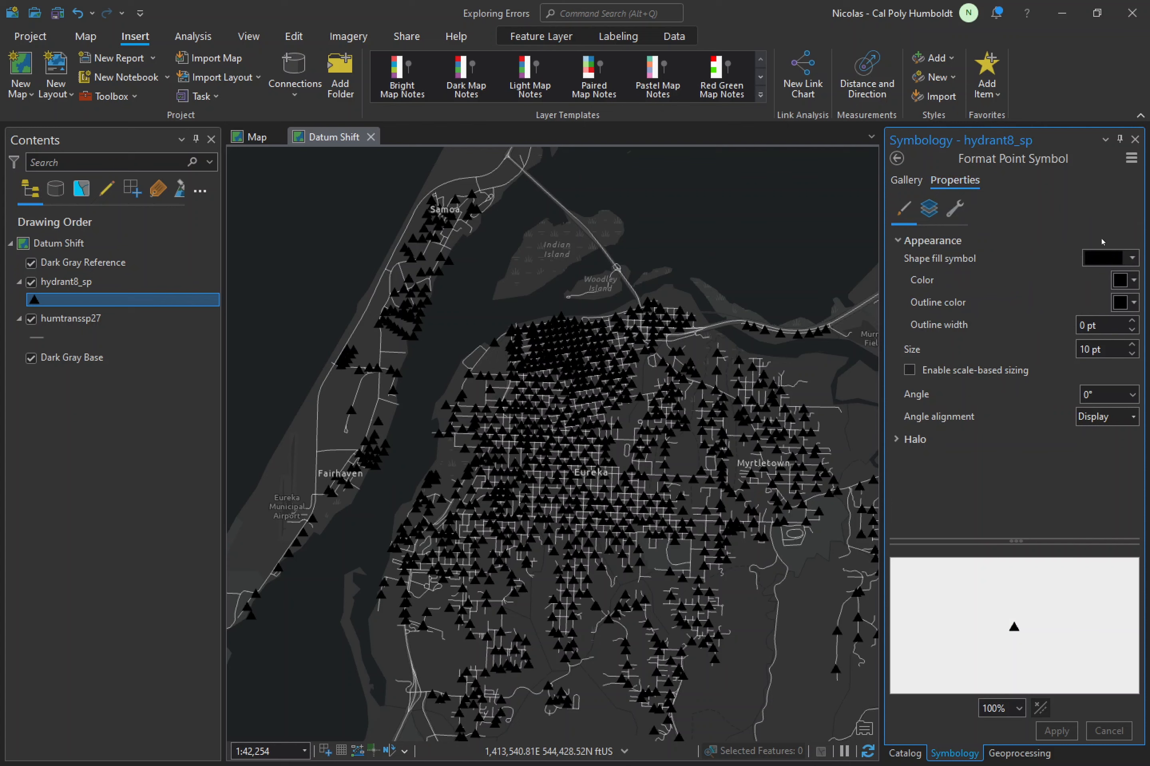
left_click(1132, 259)
left_click(1018, 298)
left_click(1133, 280)
left_click(955, 336)
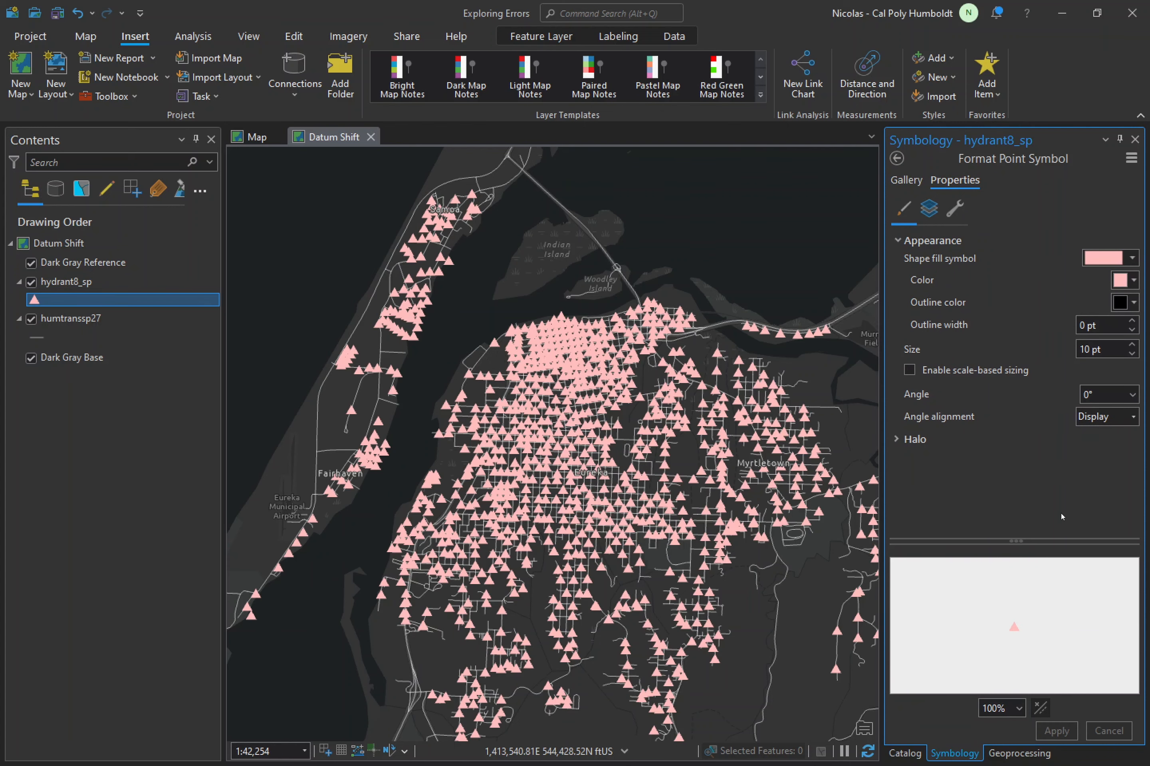
double_click(1088, 349)
type("5")
key("Return")
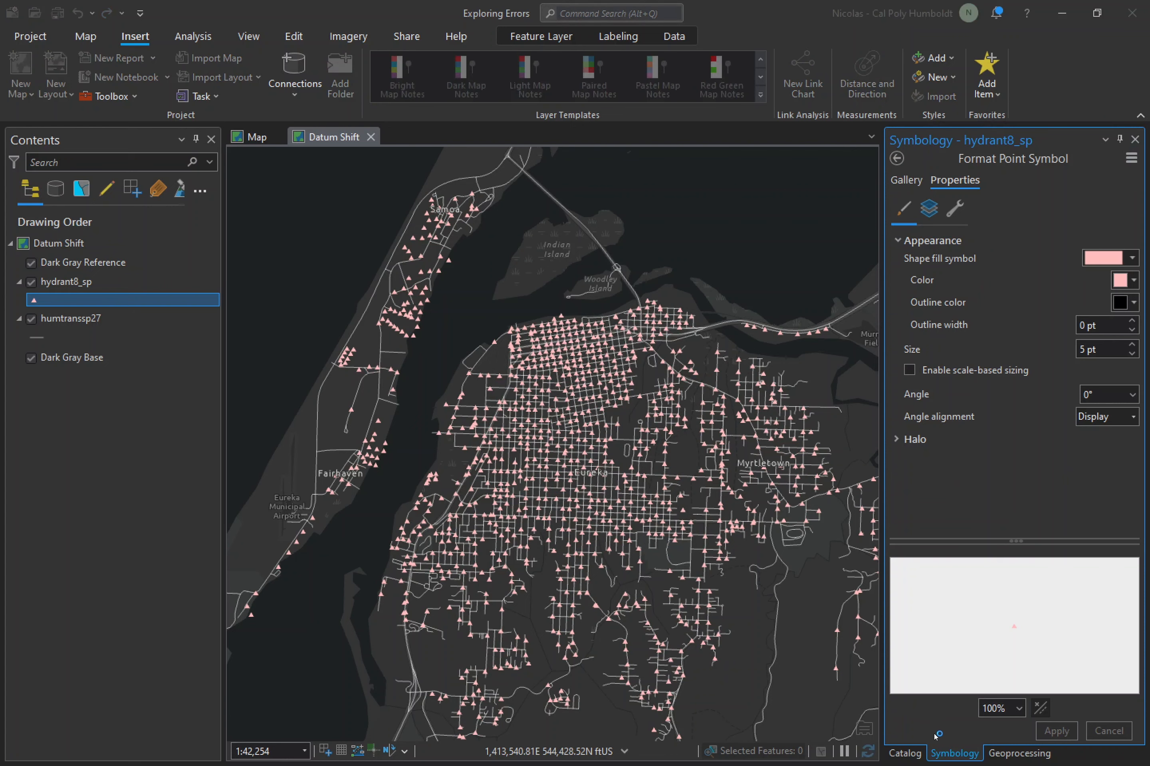
- Find the Project geoprocessing tool and set hydrant8_sp as its input dataset
left_click(905, 753)
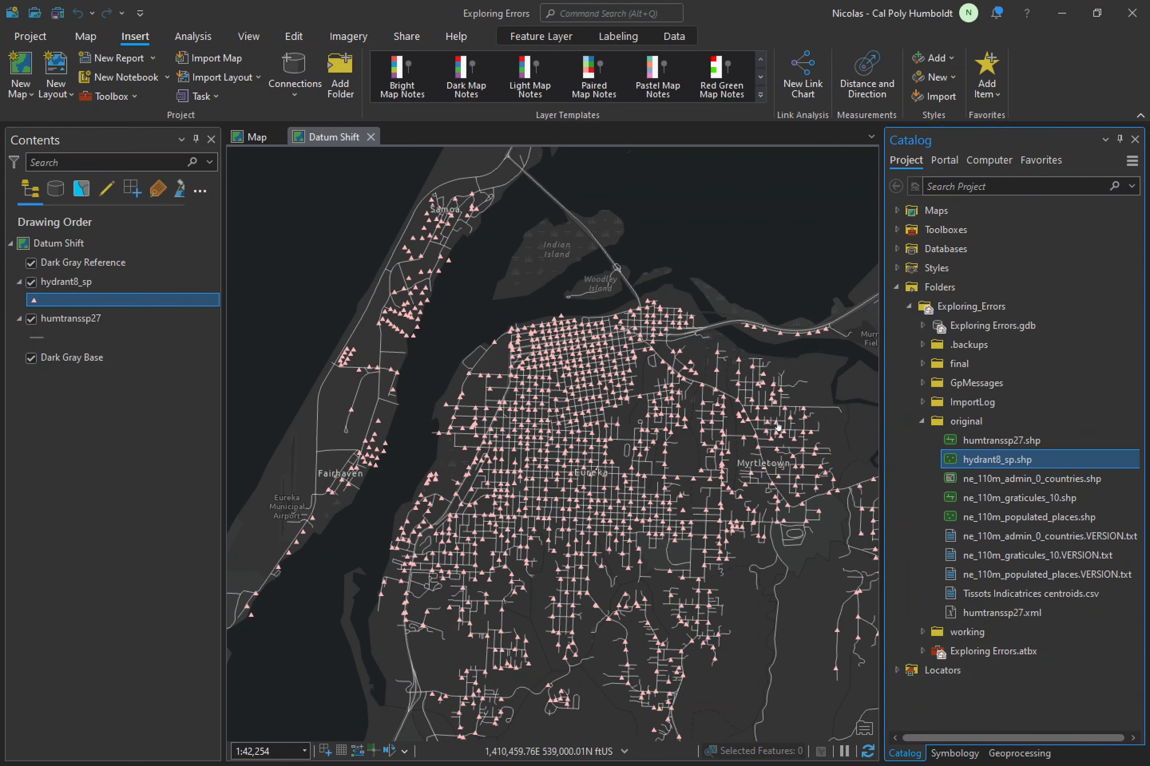
scroll(562, 339, "up", 3)
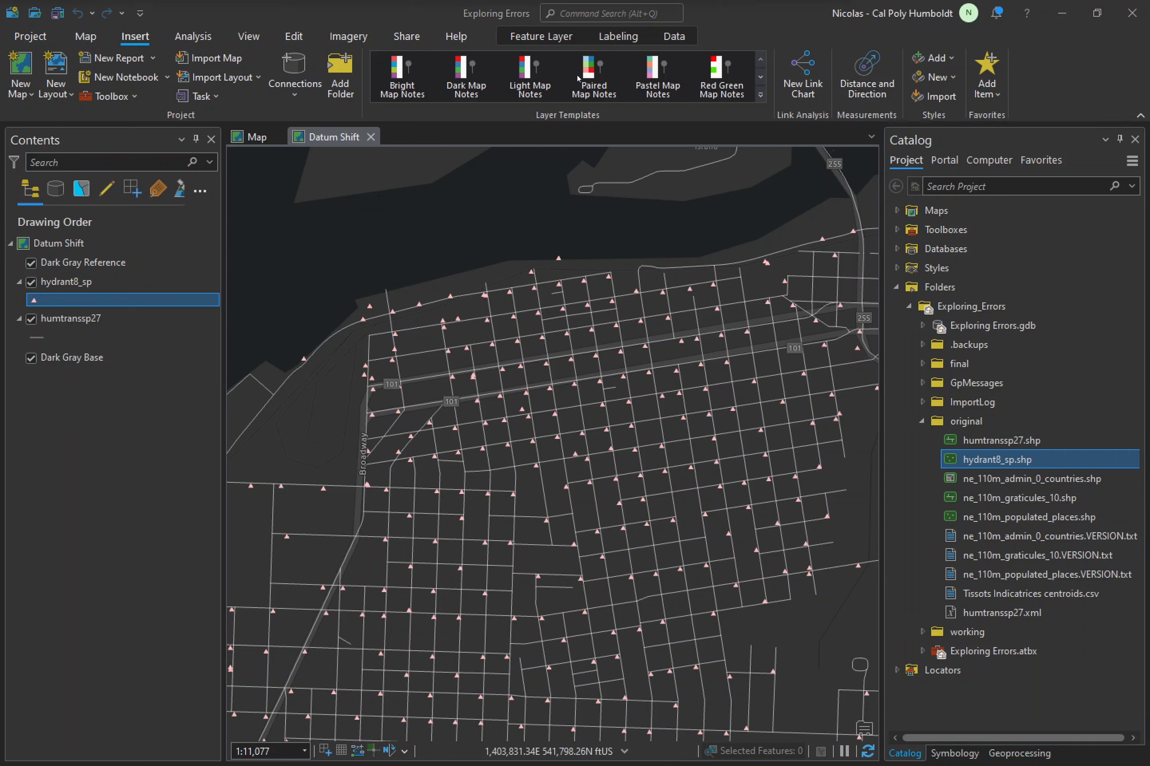
left_click(178, 34)
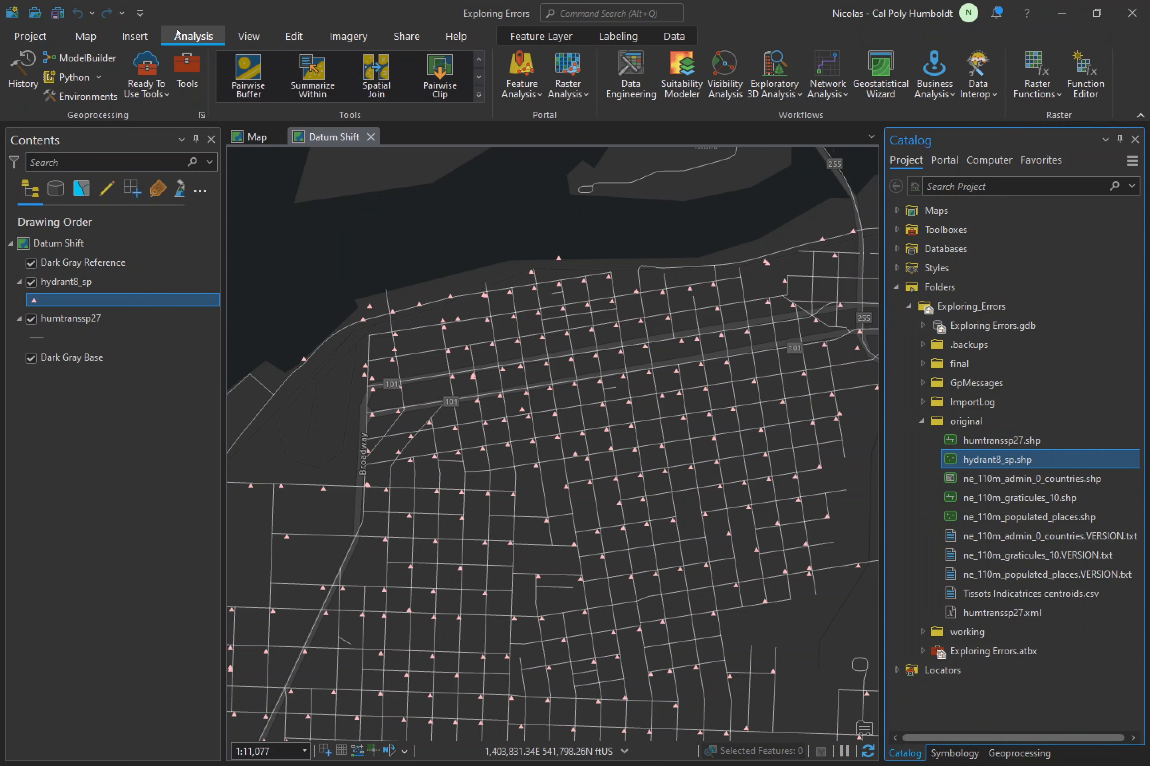
left_click(183, 71)
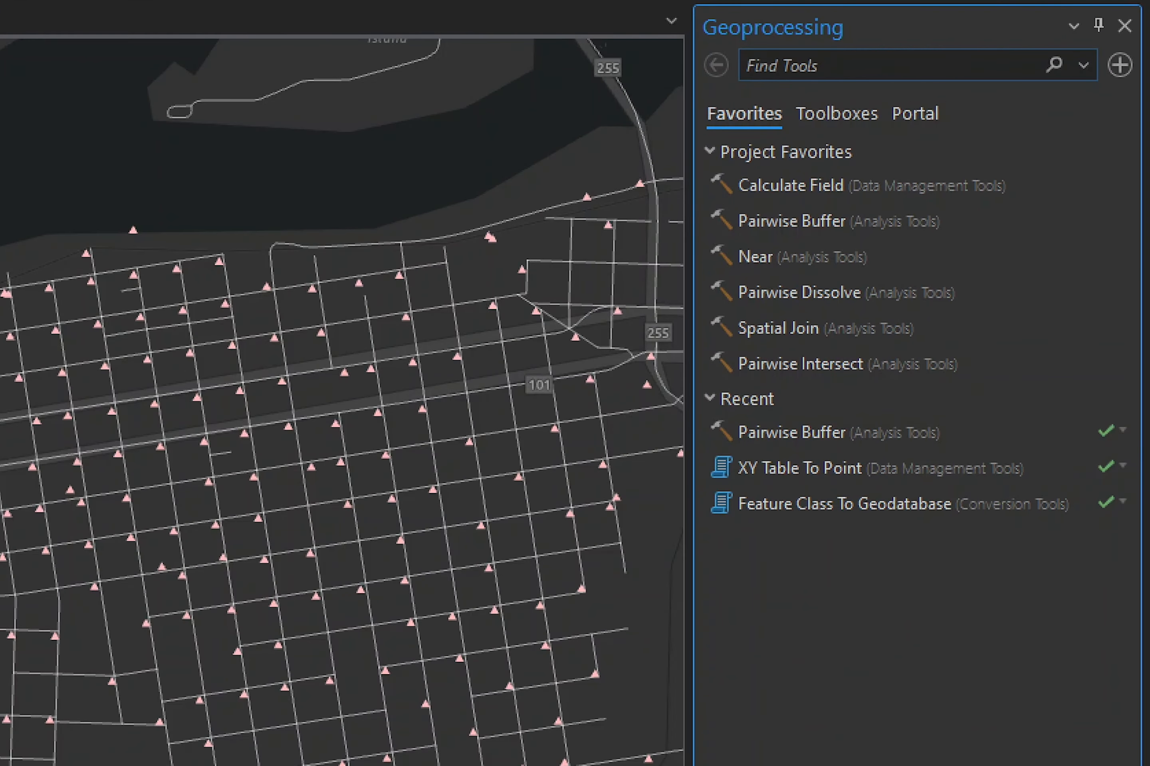
type("Project")
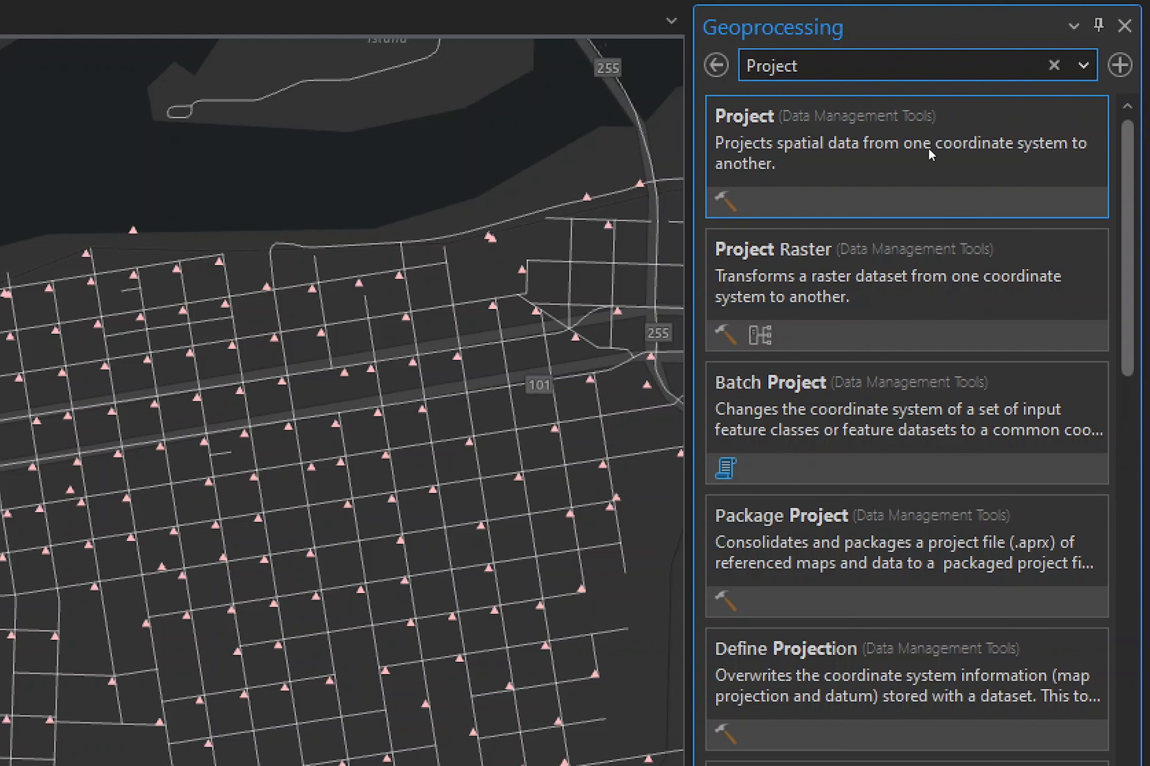
left_click(873, 128)
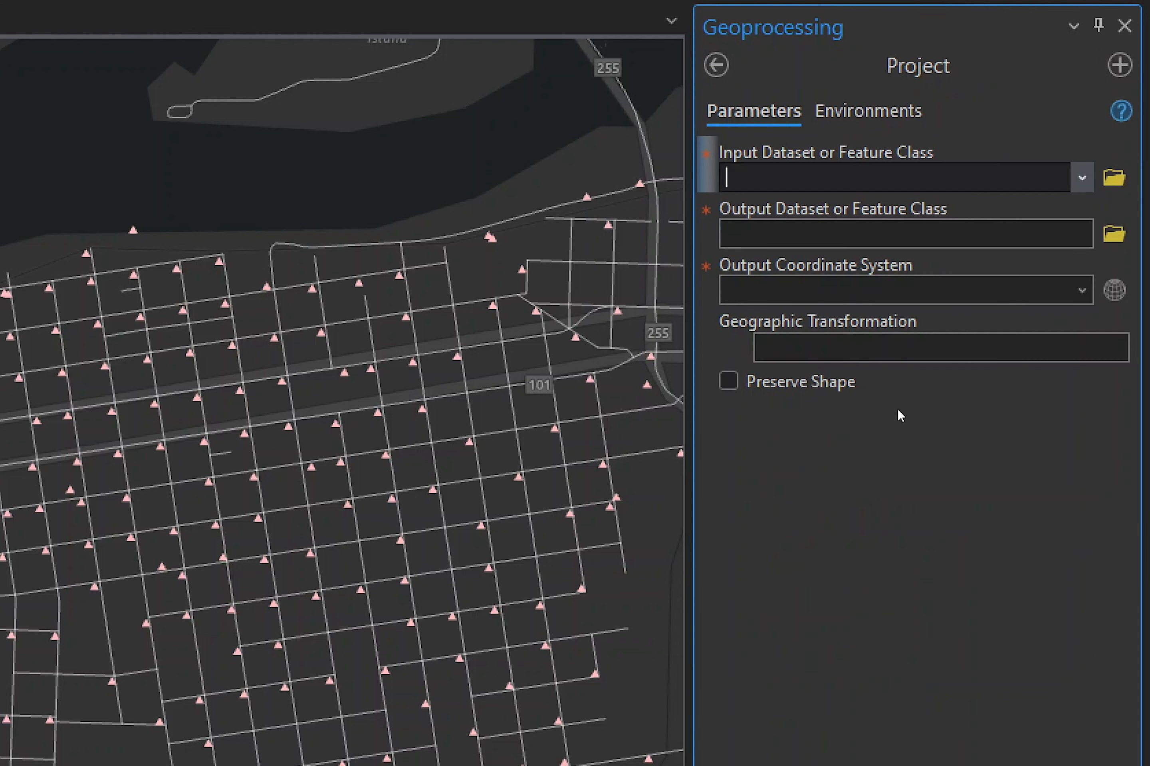
left_click(1071, 177)
left_click(881, 210)
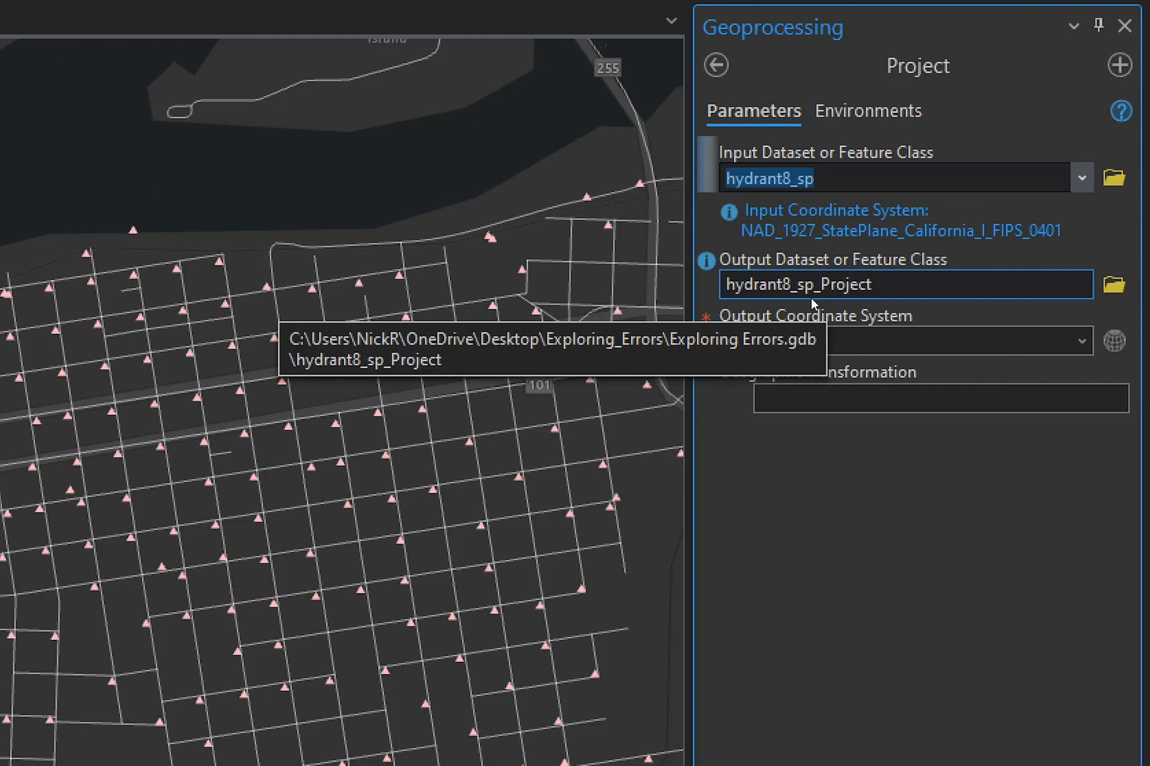
- Name the Project tool's output feature class hydrants in Exploring Errors.gdb
left_click(888, 286)
key("BackSpace")
key("BackSpace")
key("BackSpace")
key("BackSpace")
key("BackSpace")
key("BackSpace")
key("BackSpace")
key("BackSpace")
key("BackSpace")
key("BackSpace")
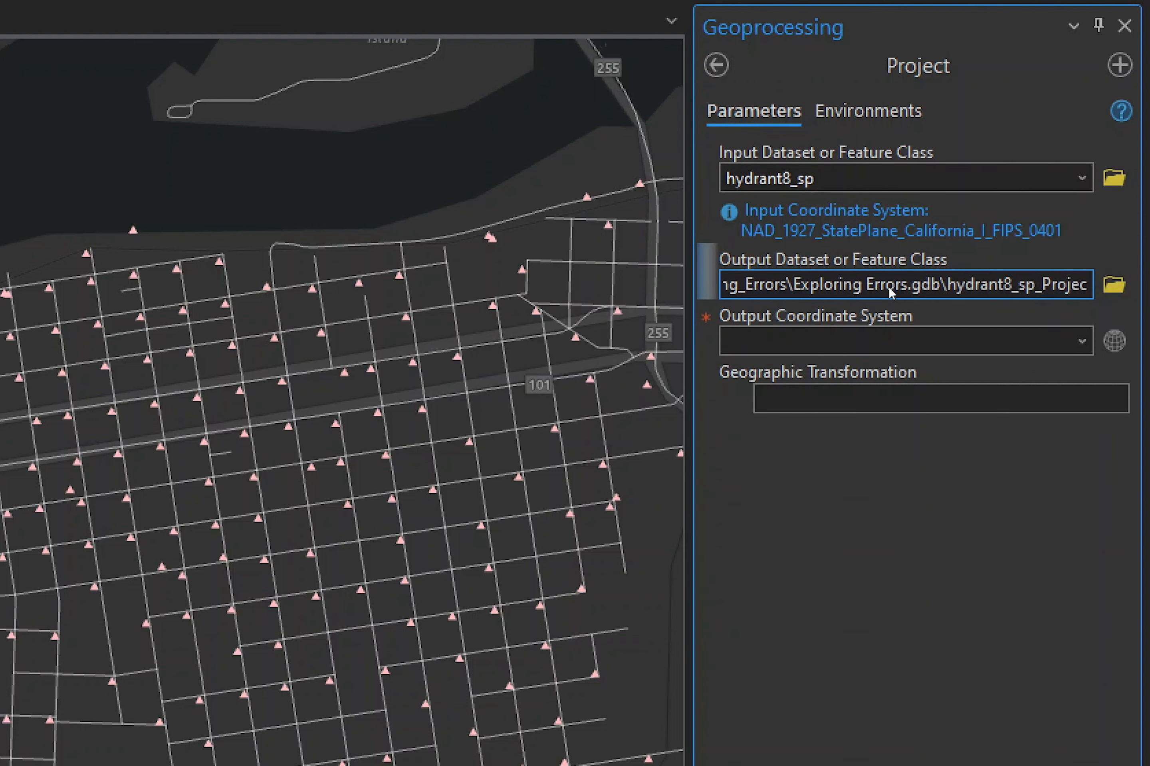
key("BackSpace")
key("BackSpace")
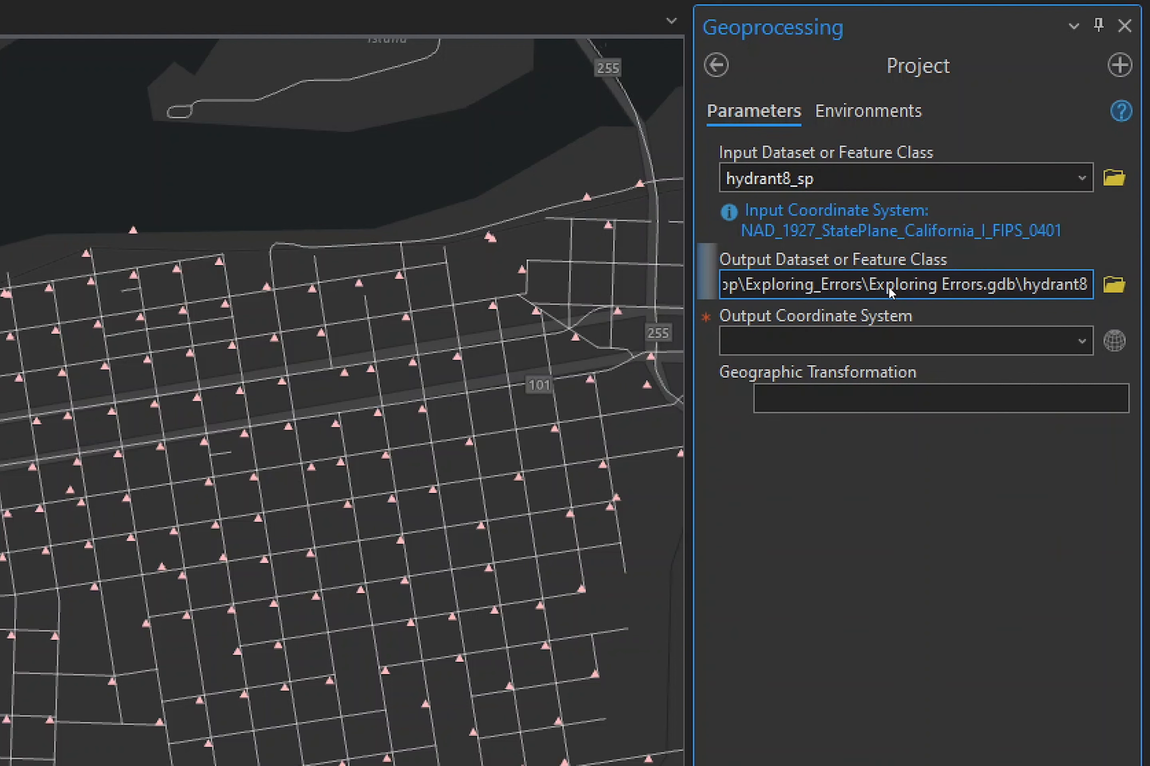
type("s")
key("Tab")
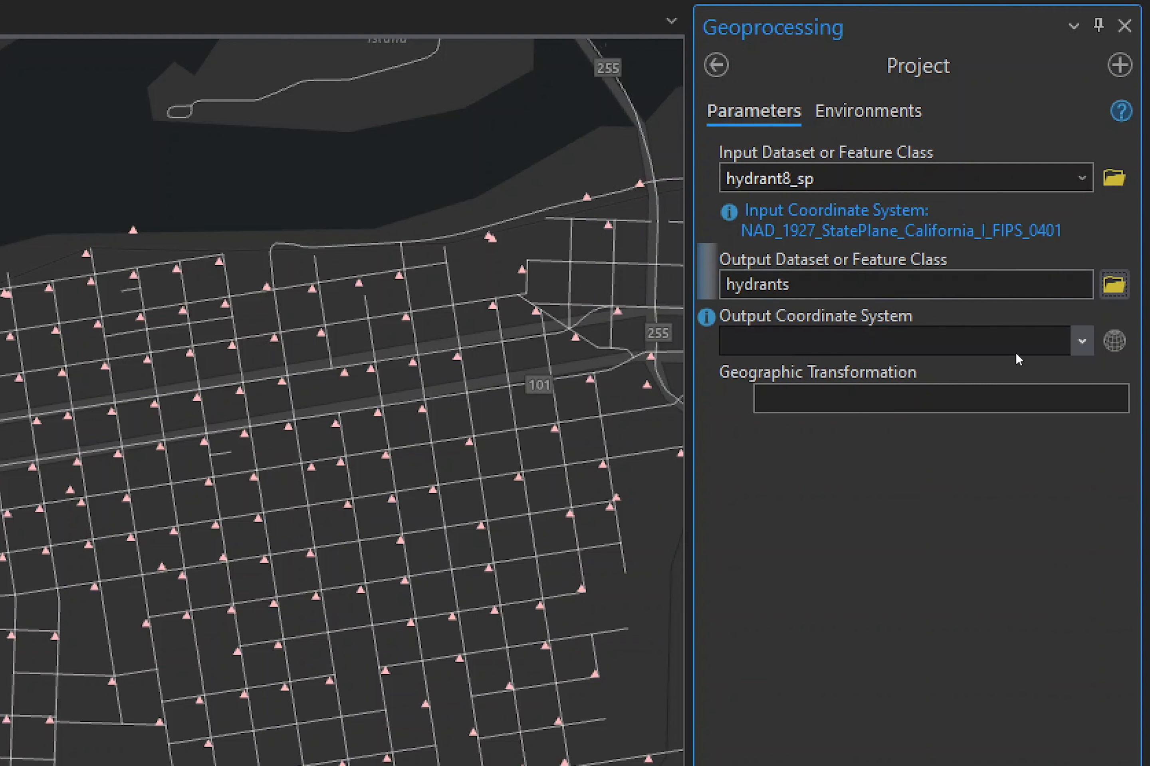
- Set the output coordinate system to the world geographic system WGS 1984 and run the Project tool
left_click(1079, 345)
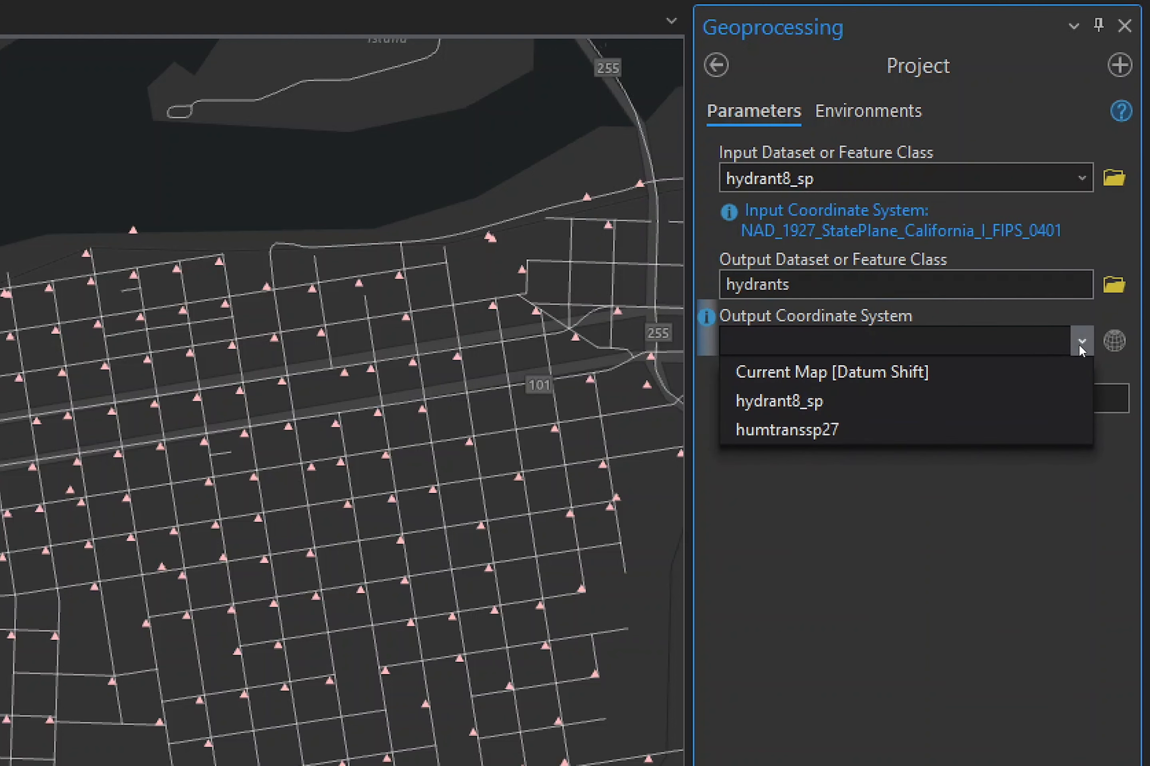
left_click(1112, 341)
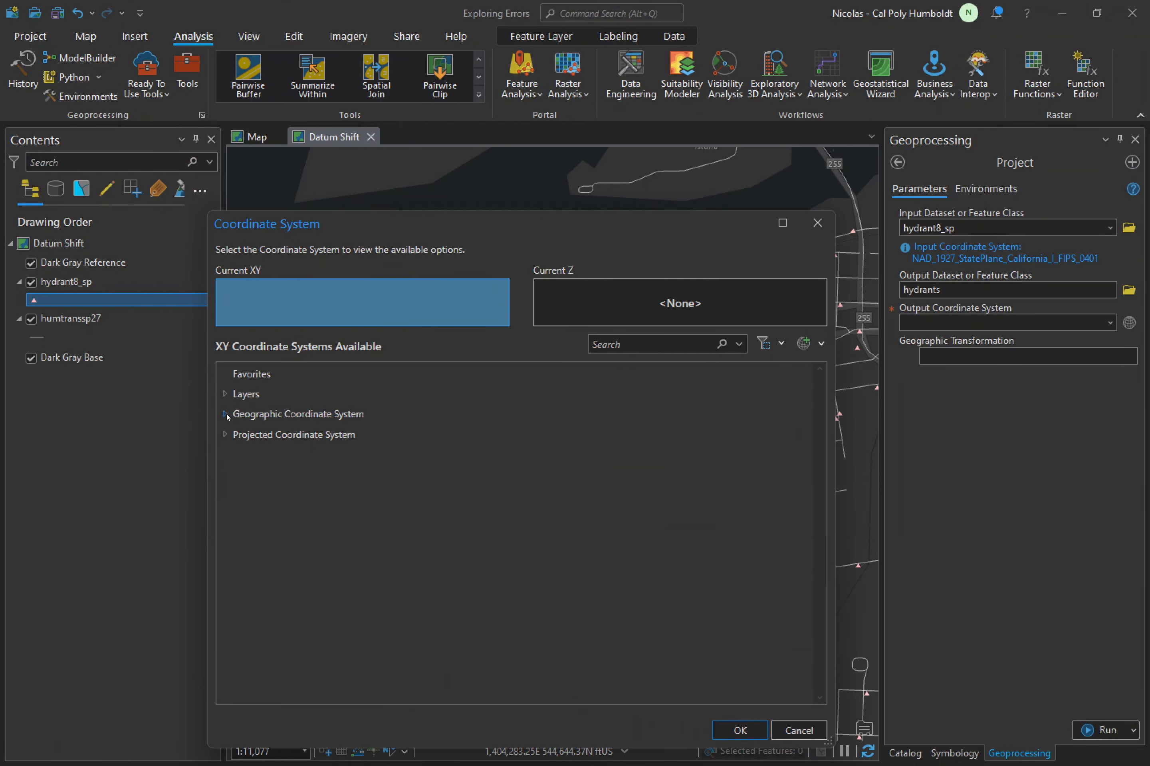
left_click(224, 417)
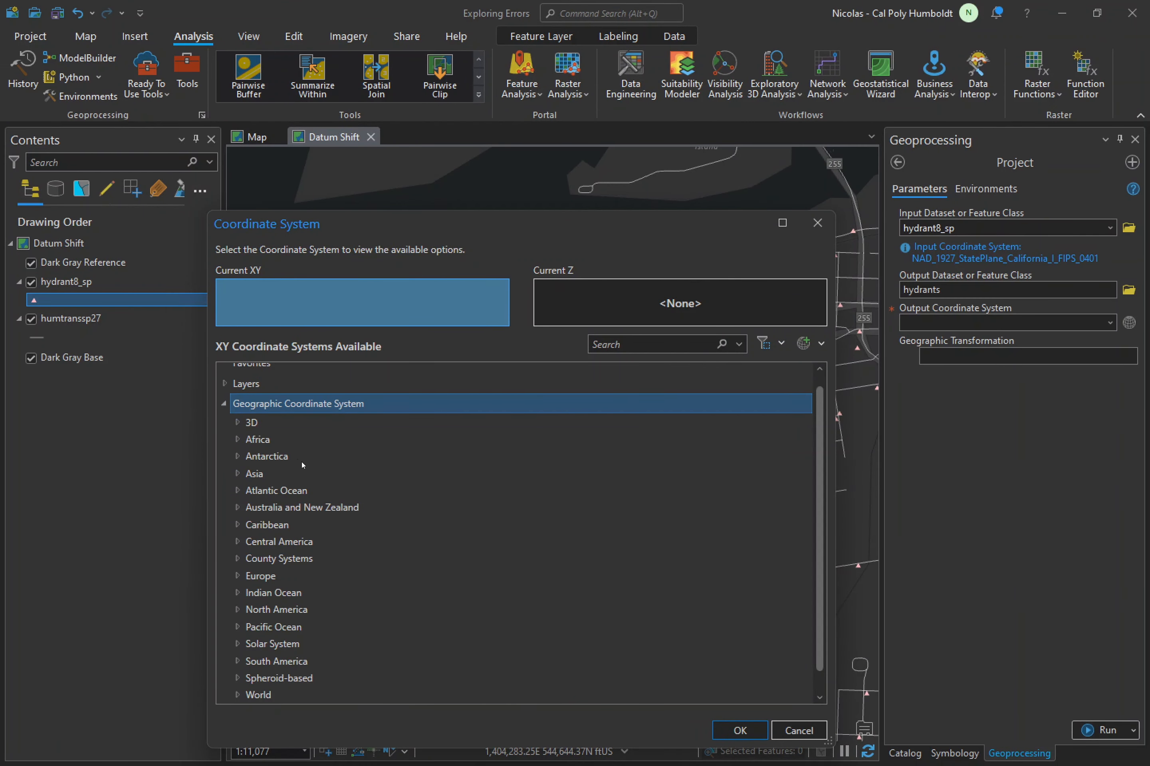
scroll(303, 465, "down", 1)
left_click(240, 672)
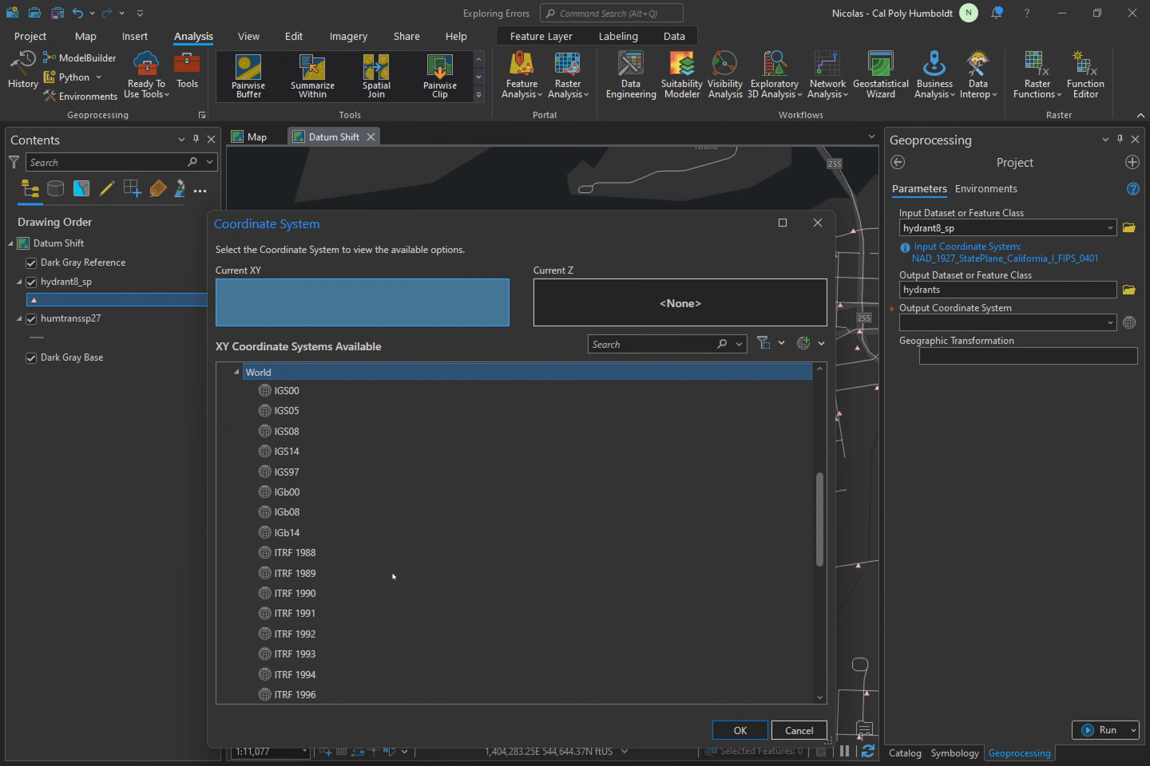
scroll(393, 577, "down", 7)
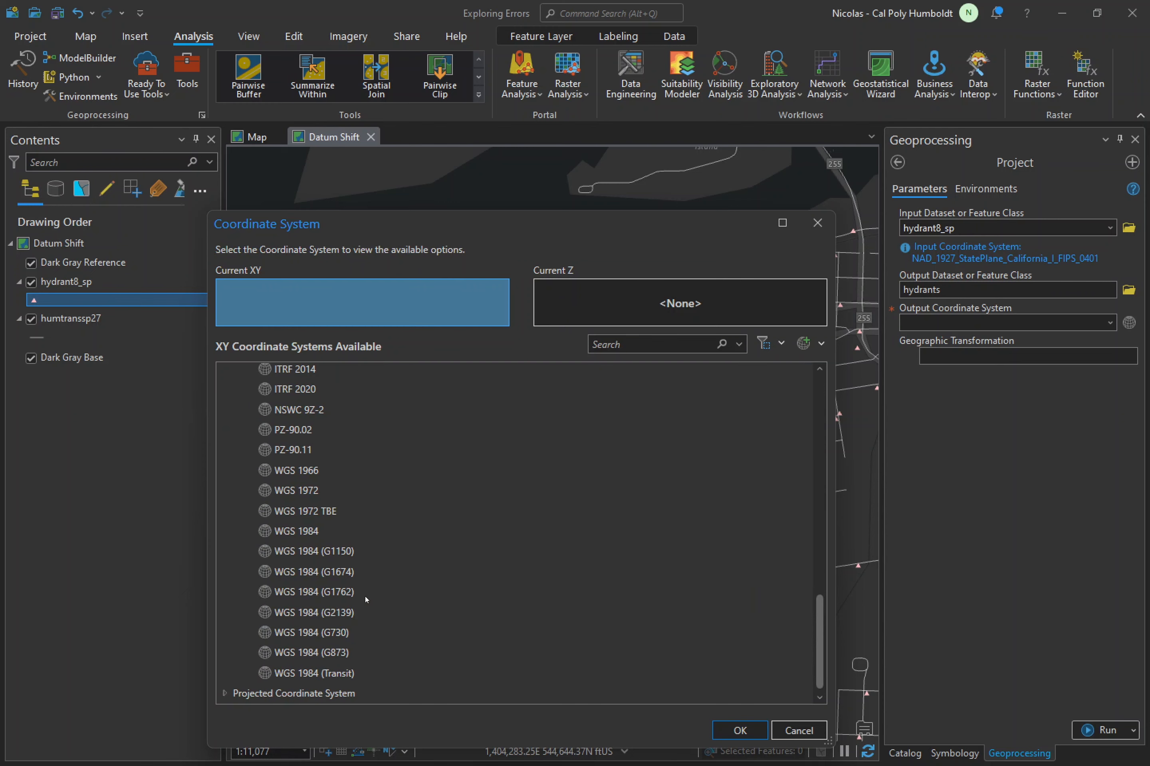
left_click(586, 523)
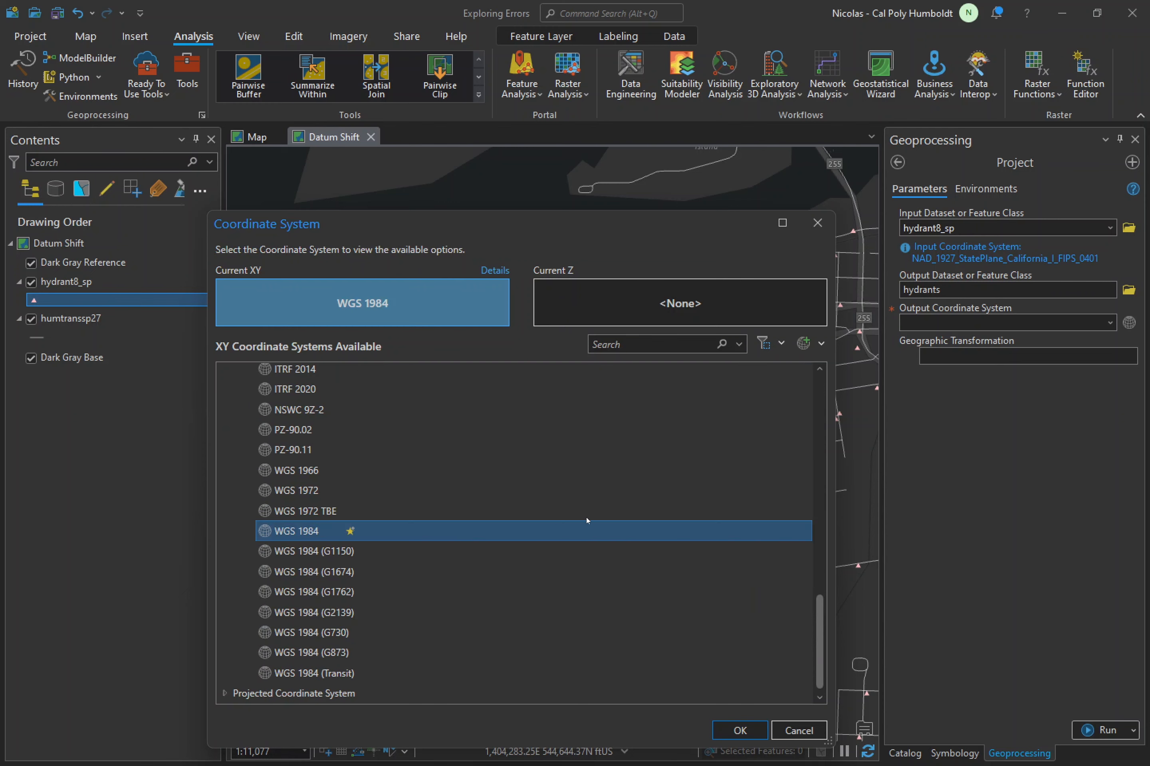
left_click(739, 731)
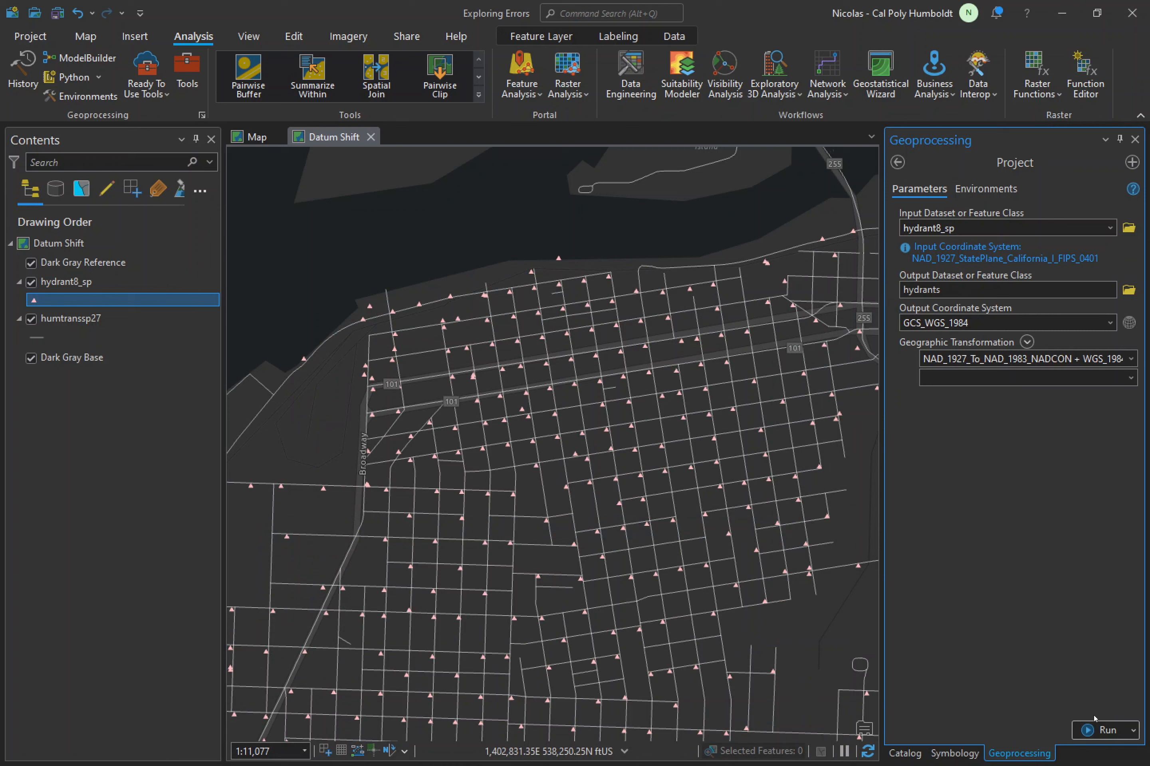
left_click(1096, 730)
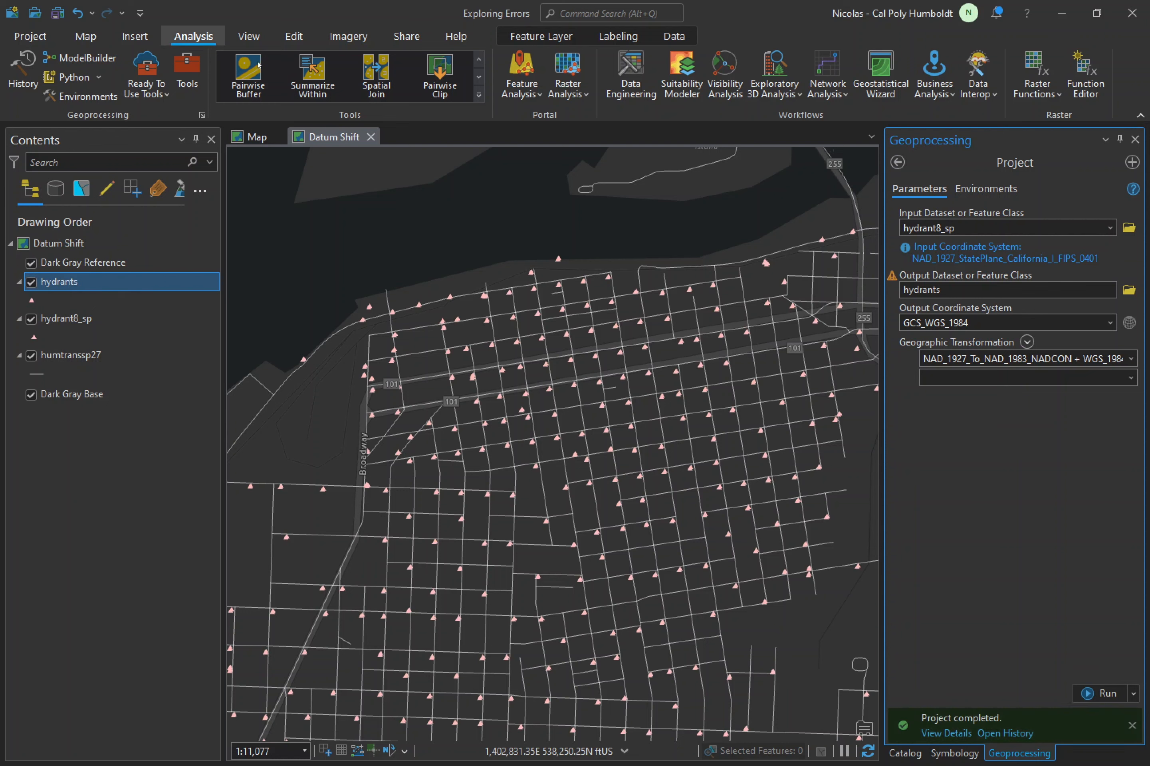
- Recolor the hydrants layer's point symbols light blue and collapse the docked Catalog and Geoprocessing panes to enlarge the map
left_click(32, 300)
left_click(1135, 281)
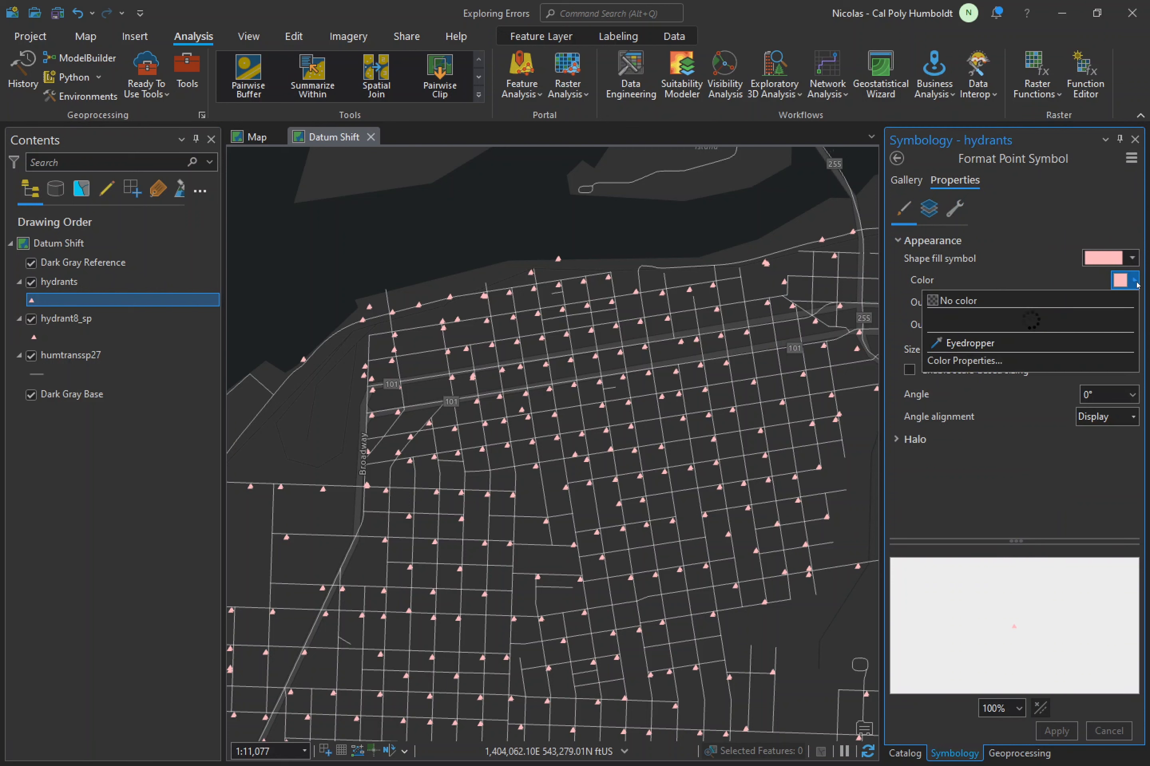
left_click(1064, 375)
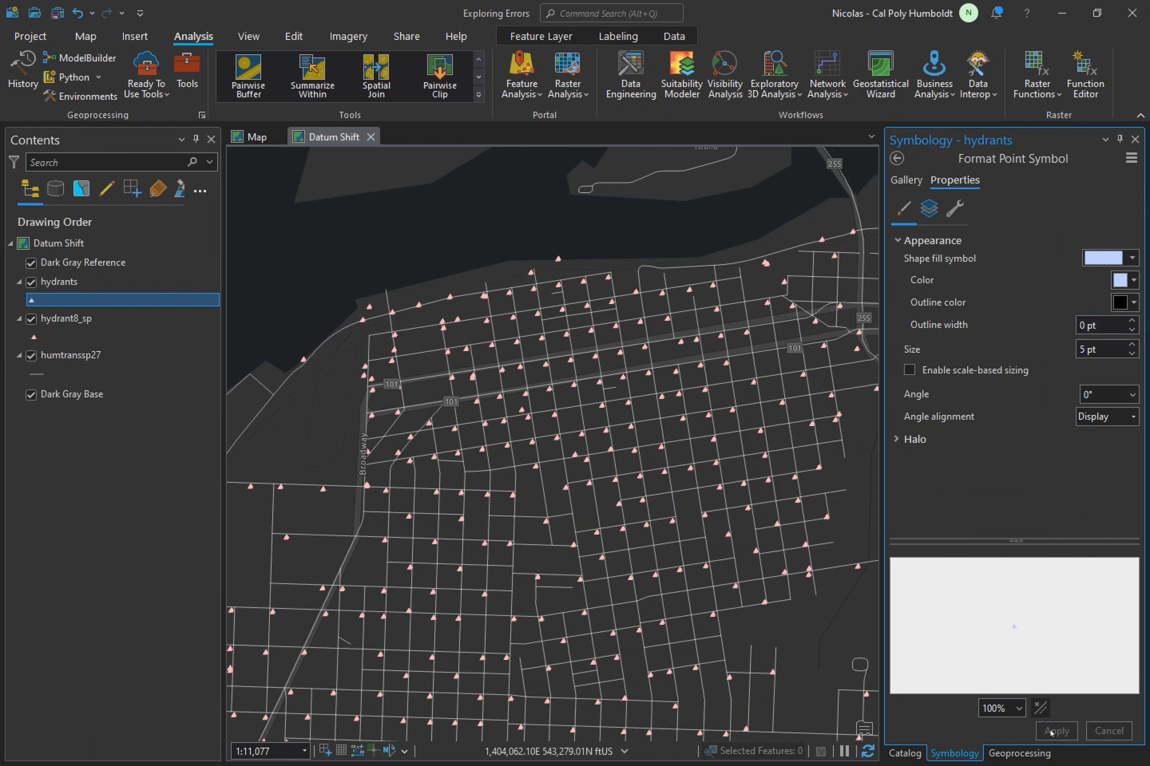
left_click(1135, 139)
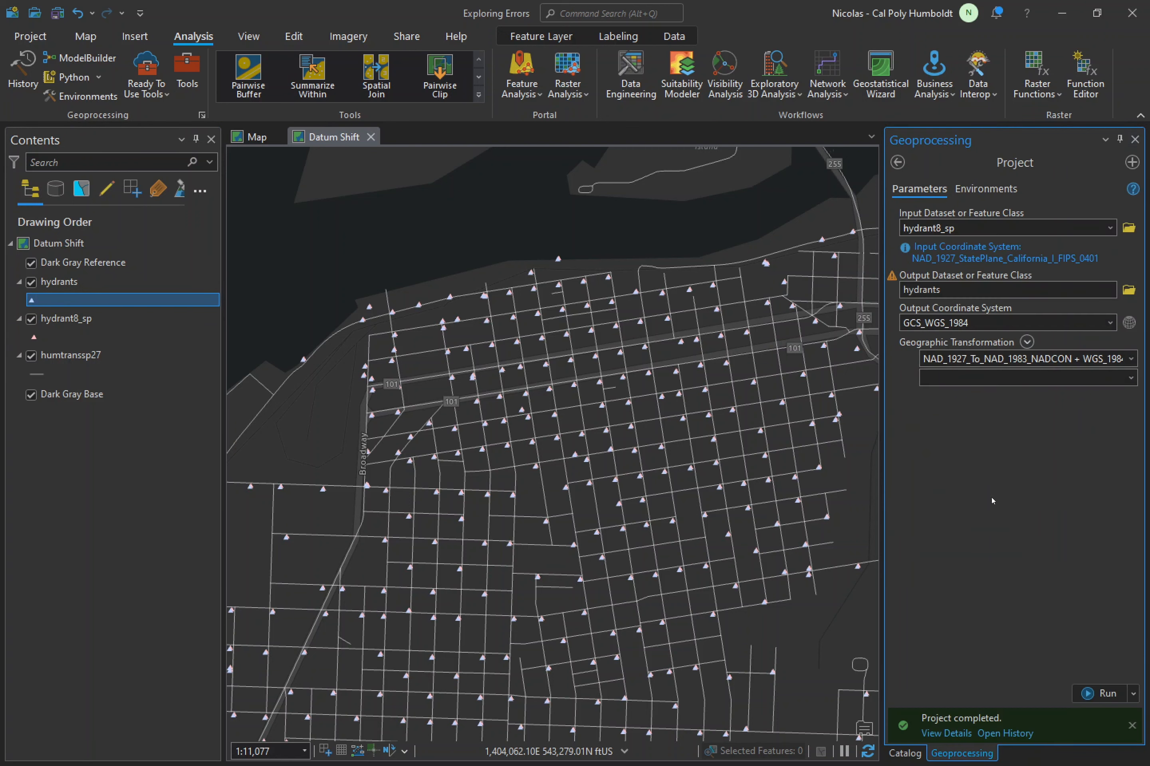
left_click(905, 753)
left_click(1119, 139)
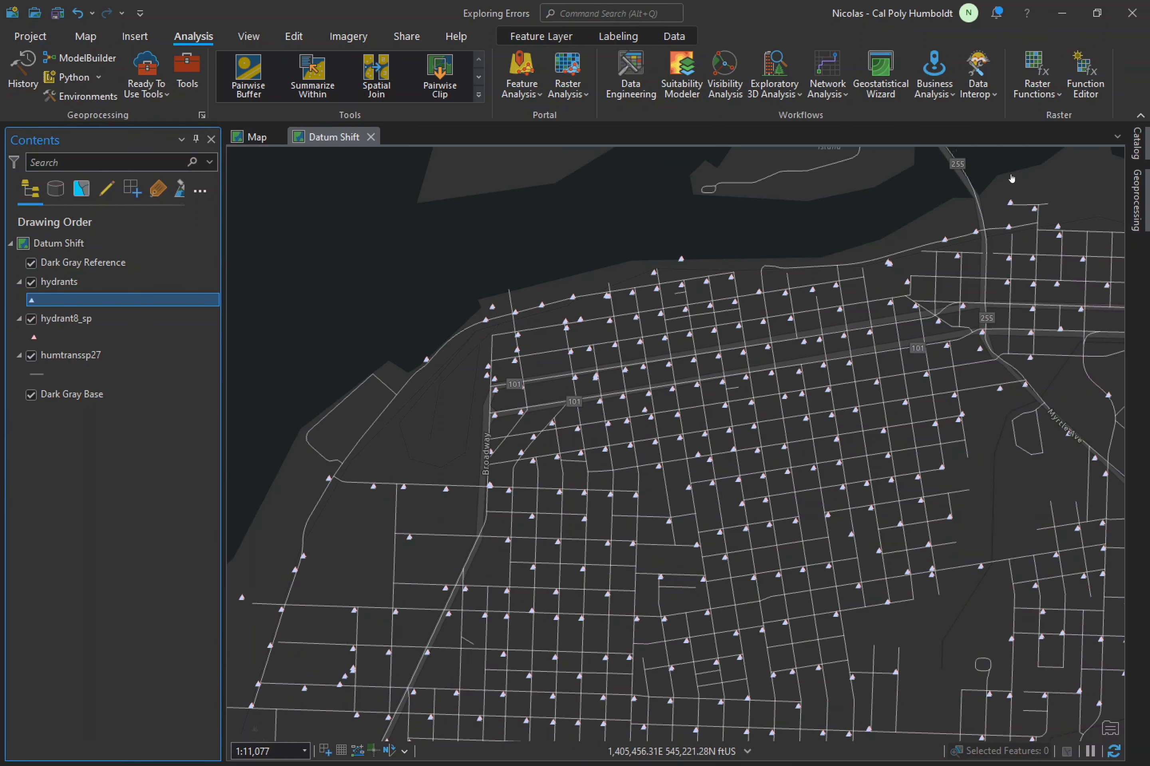
- Inspect the attributes of the paired hydrant8_sp and hydrants points near 1st St and F St to compare their IDs
scroll(732, 378, "up", 3)
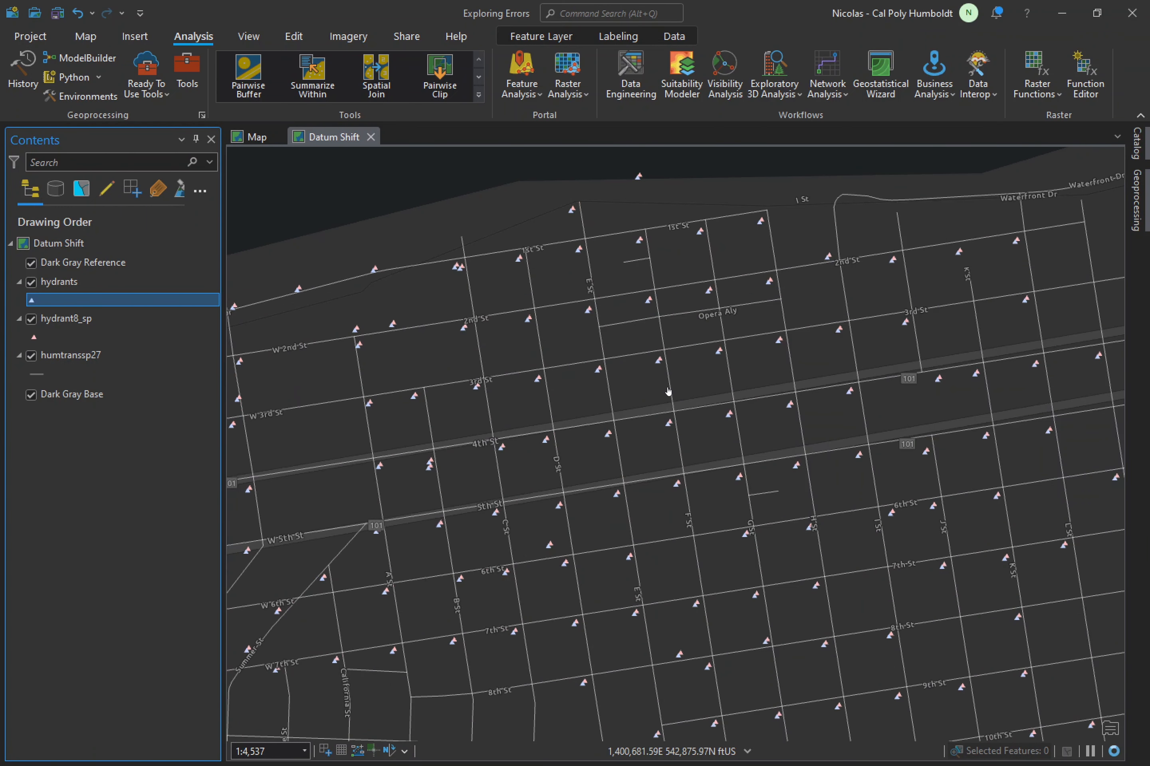
scroll(676, 300, "up", 5)
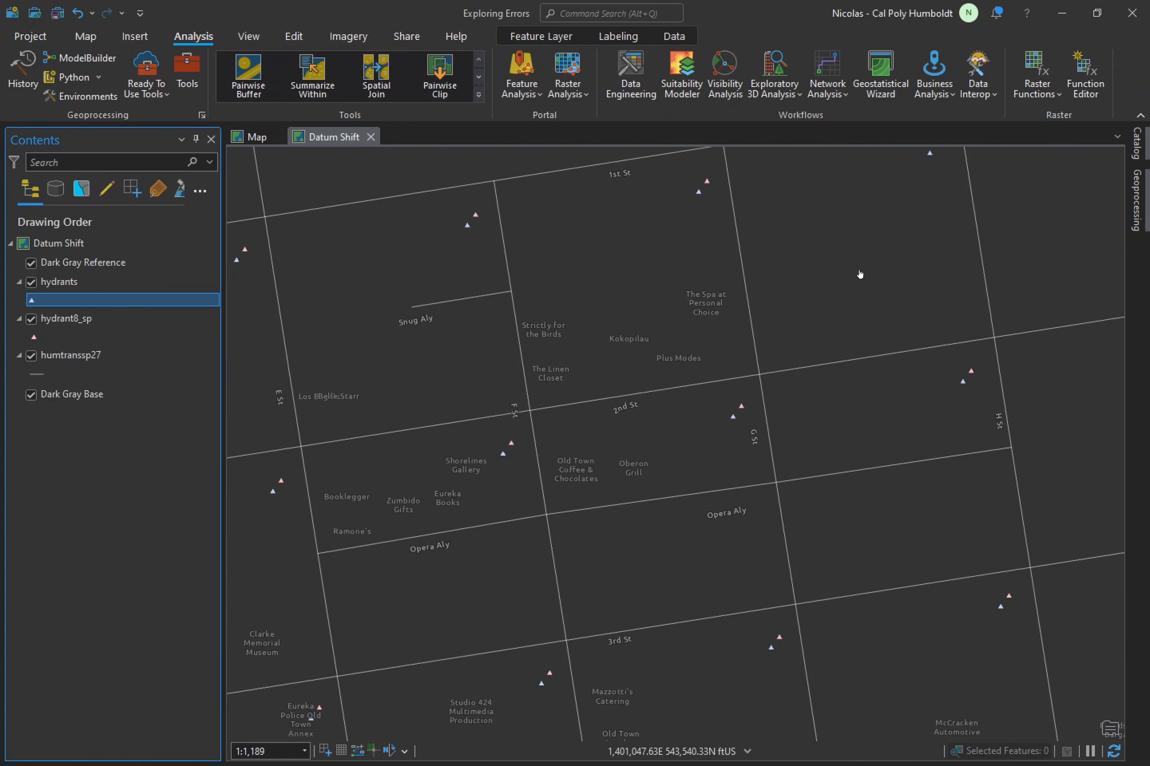
left_click_drag(874, 276, 1003, 604)
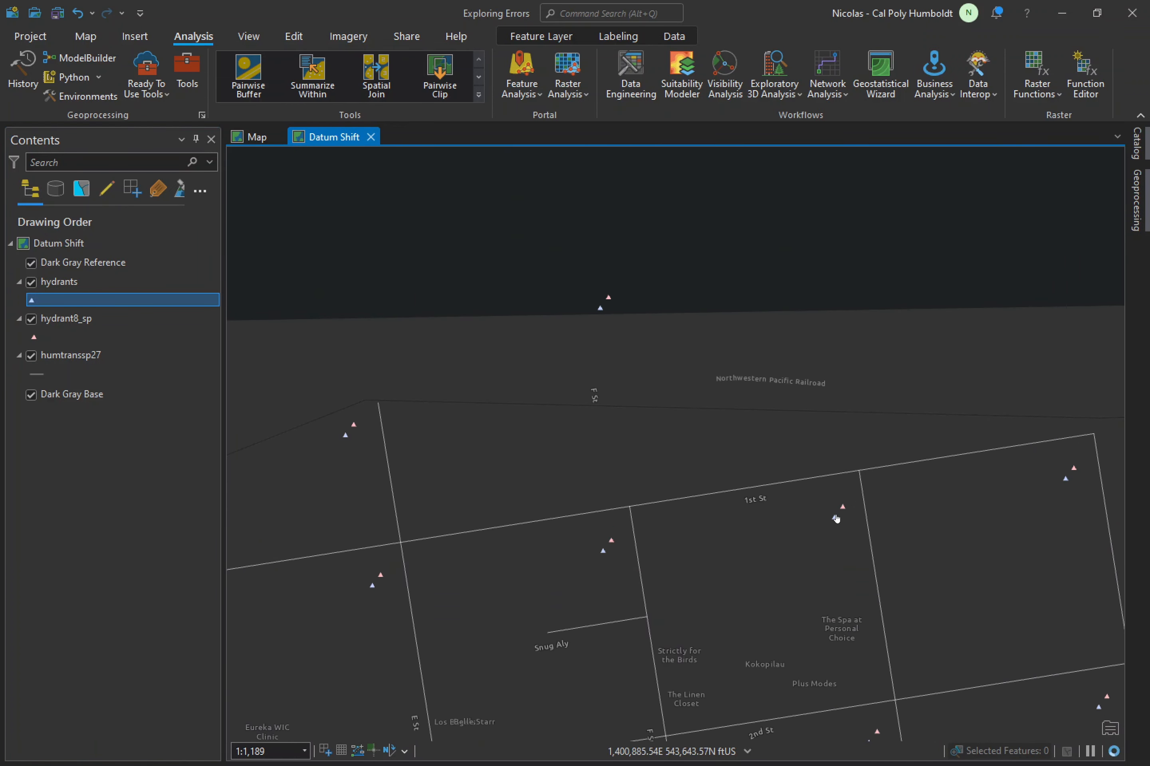
left_click_drag(514, 533, 751, 447)
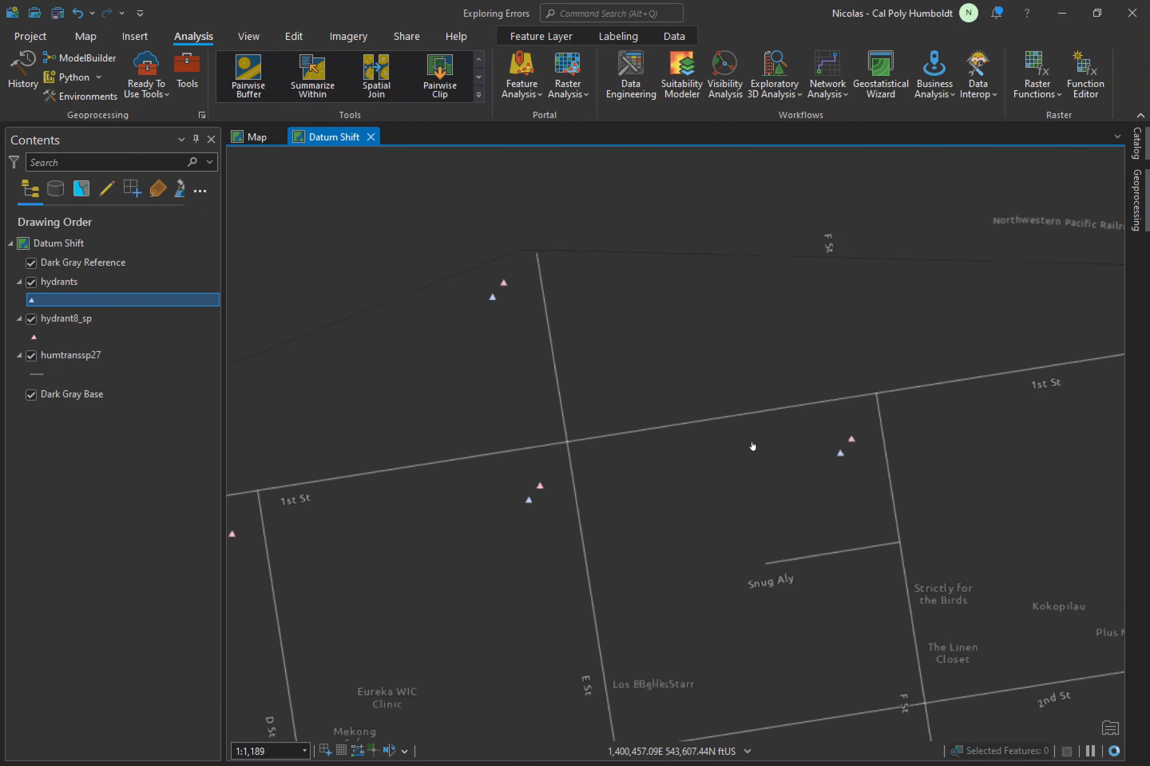
scroll(752, 447, "up", 2)
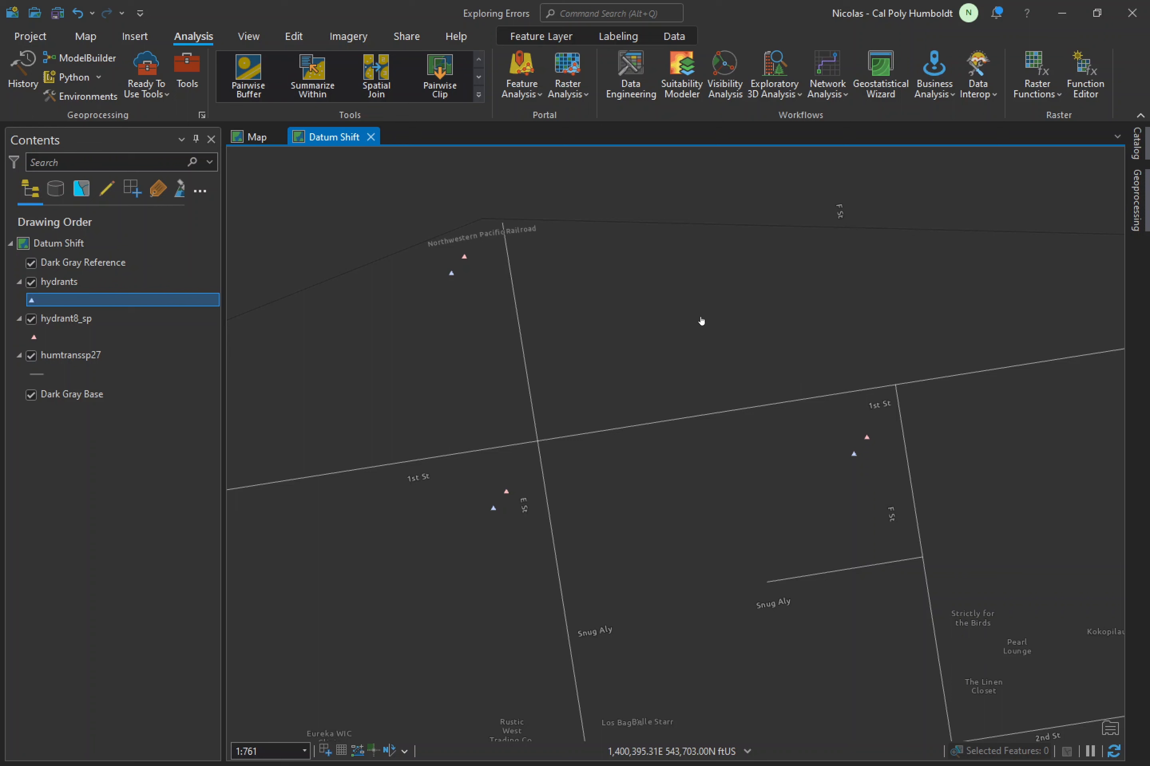
left_click(868, 437)
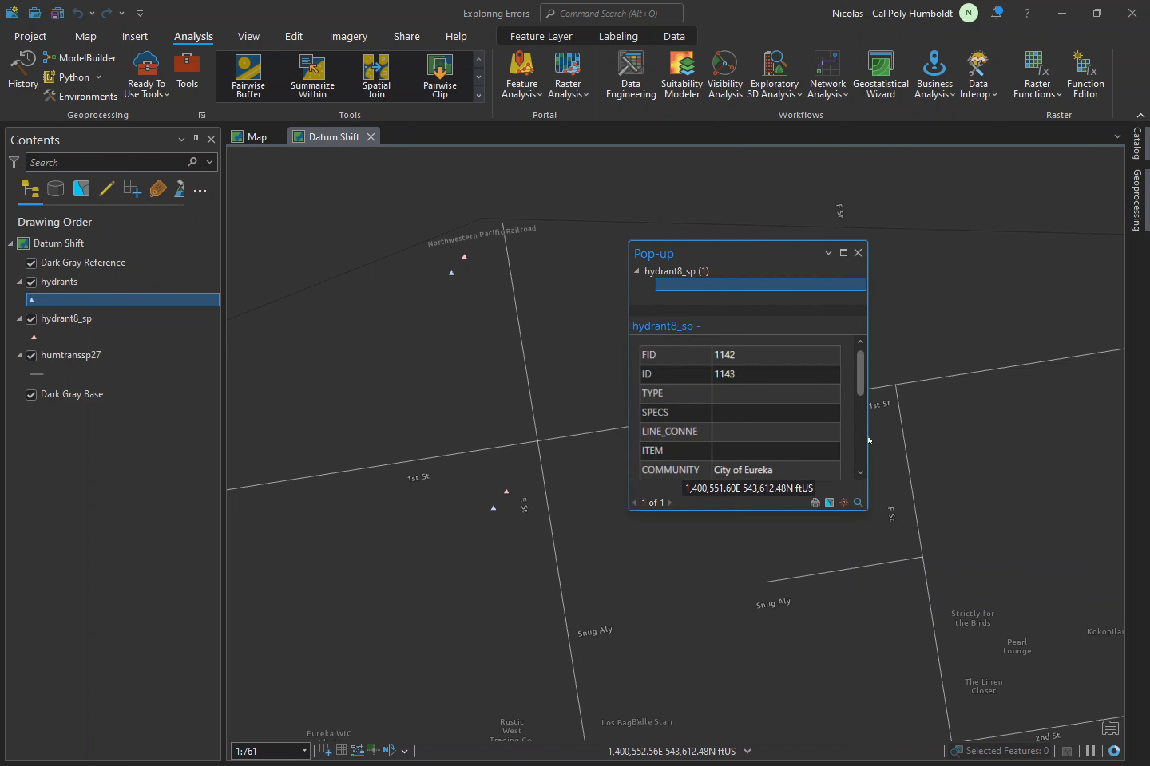
left_click(936, 447)
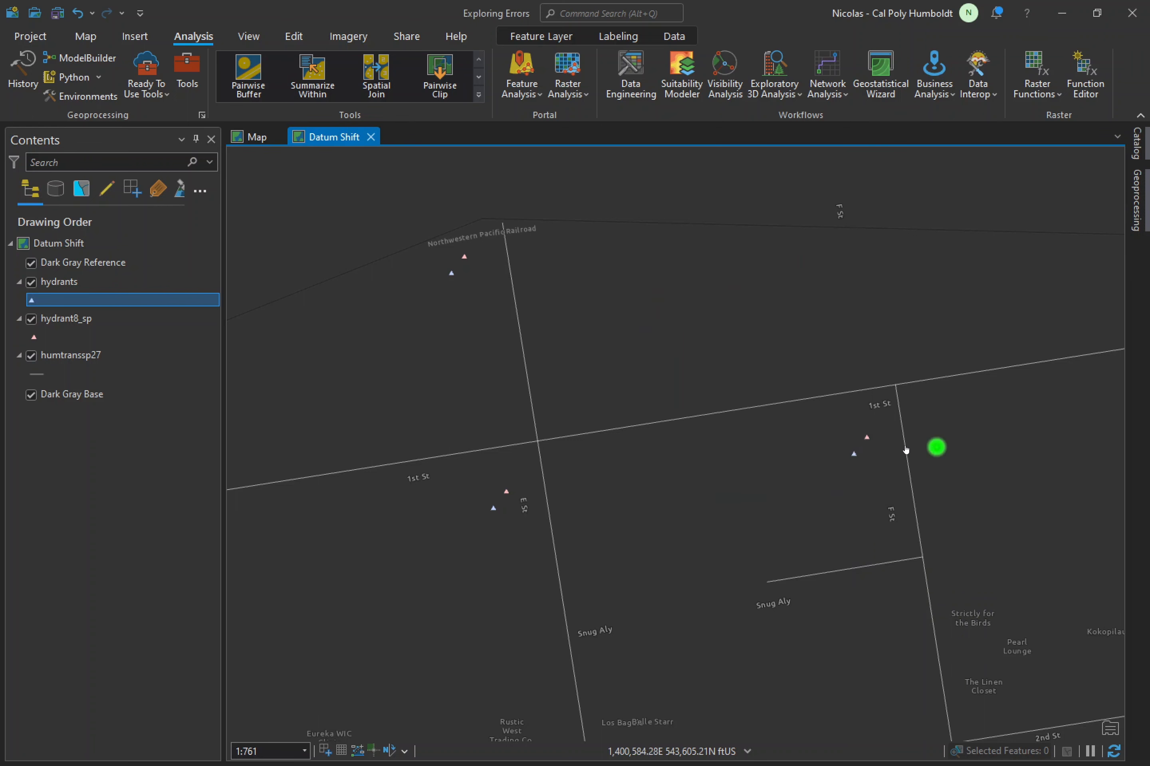
left_click(854, 454)
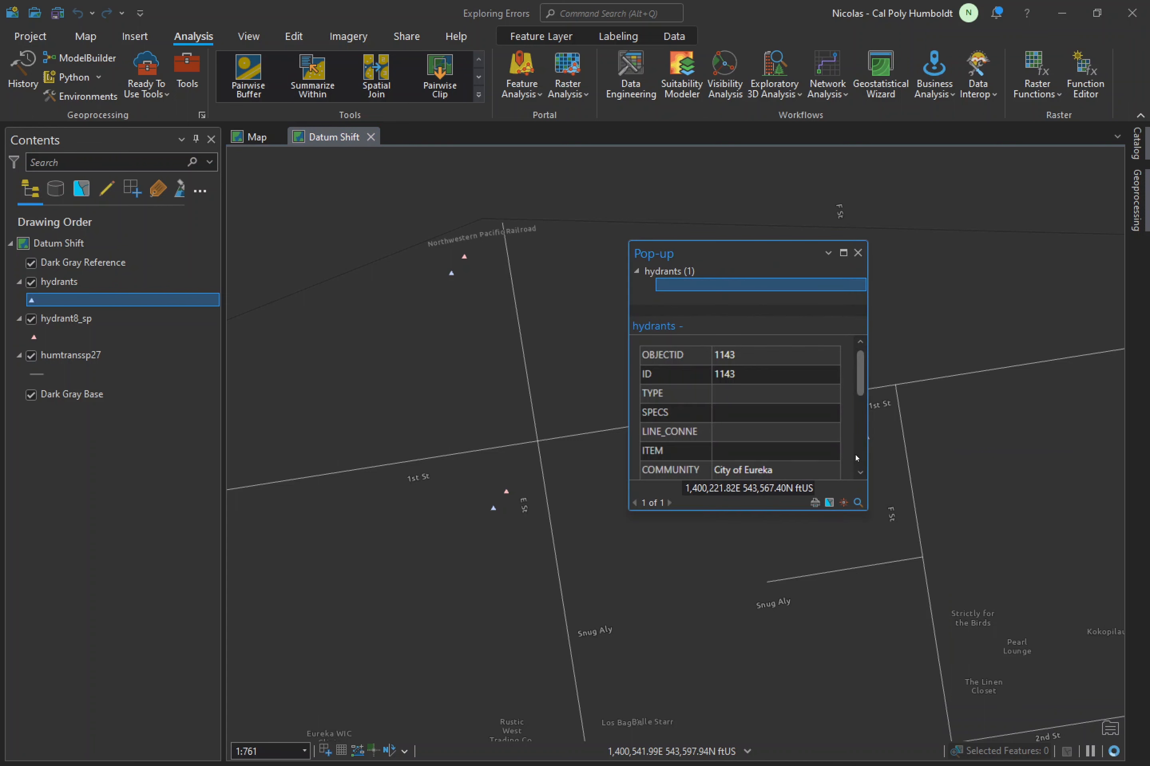
left_click(858, 253)
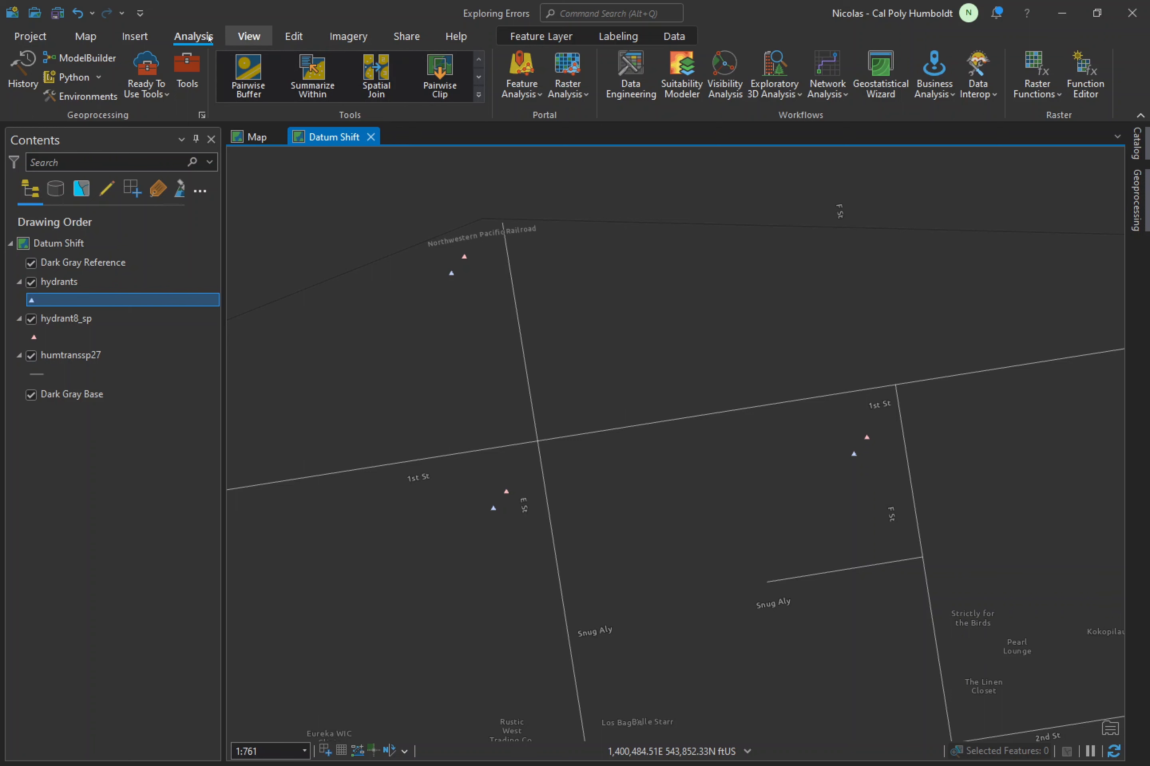
- Start a planar distance measurement in imperial units for the offset between paired hydrant points
left_click(92, 42)
left_click(684, 71)
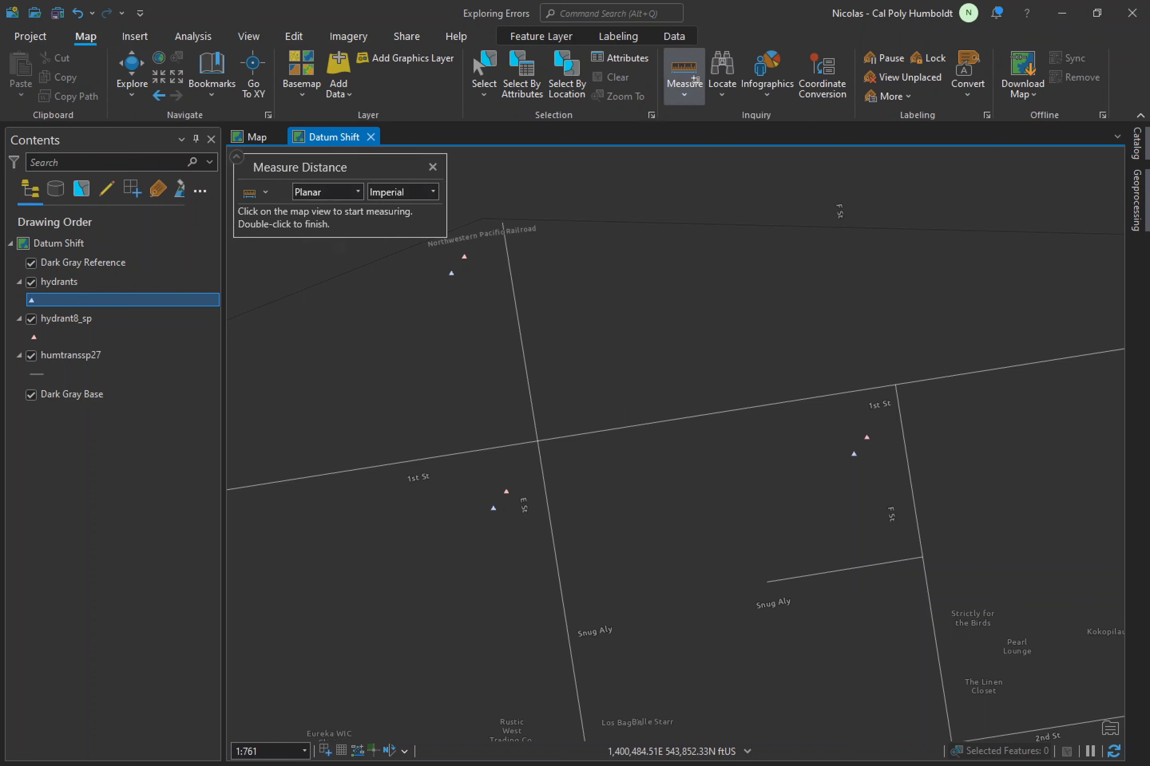